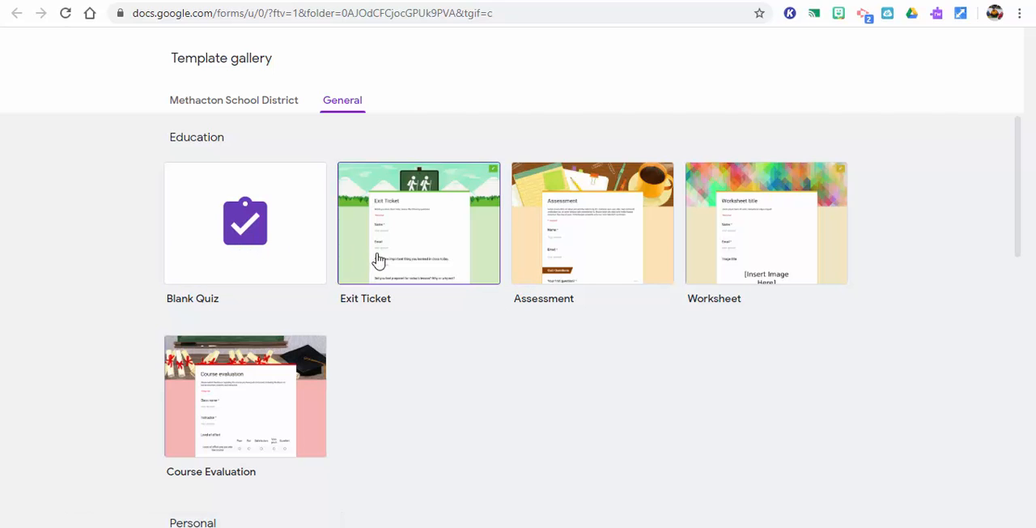
# Browse the general form template gallery and create a new blank form from Drive
pyautogui.moveTo(1023, 208); pyautogui.dragTo(1032, 166)
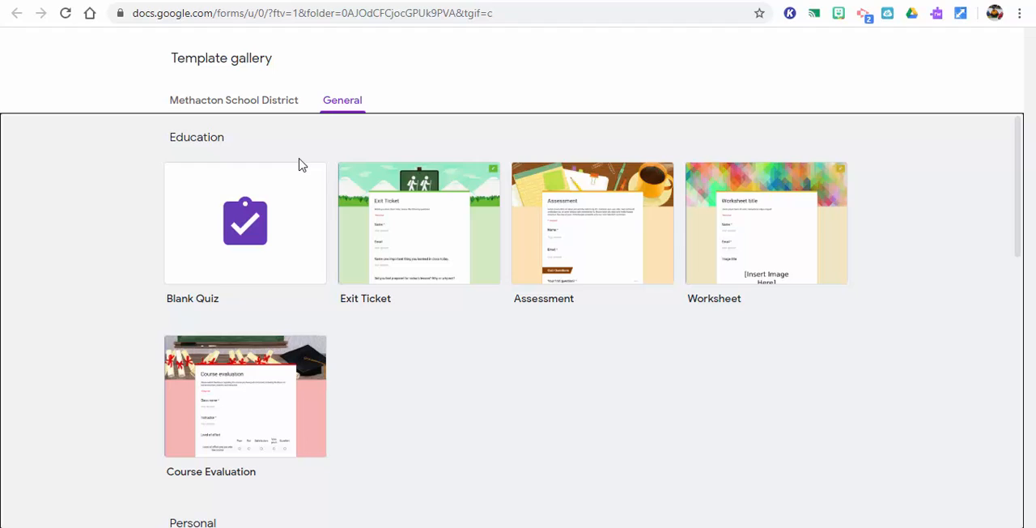
pyautogui.click(295, 233)
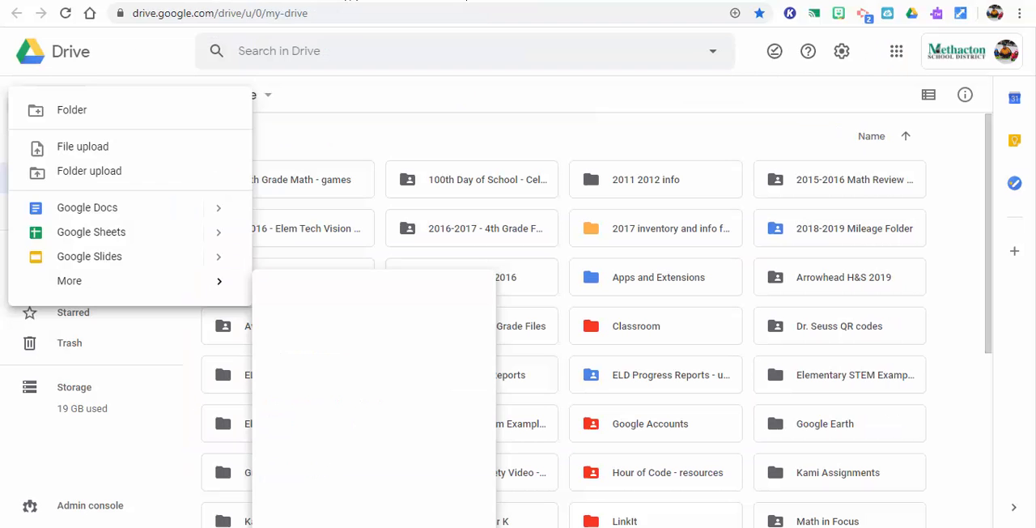
pyautogui.press('Escape')
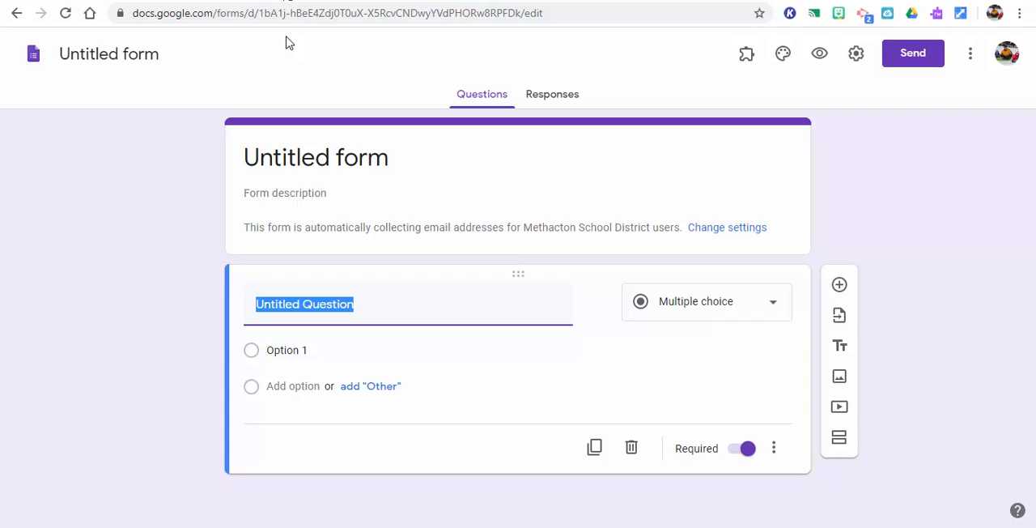
# Title the form "Sample Form" and apply the same title as its file name
pyautogui.click(400, 158)
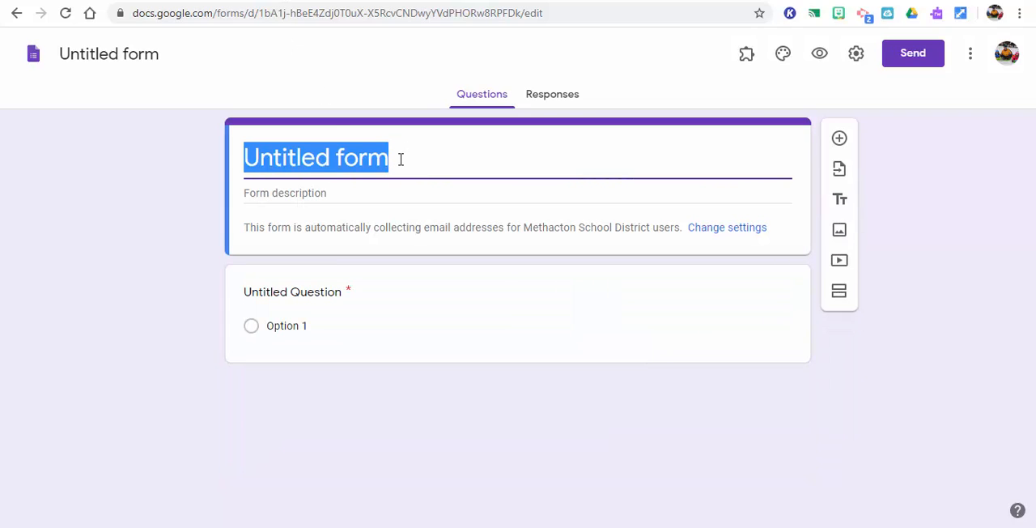
pyautogui.write('Sample For')
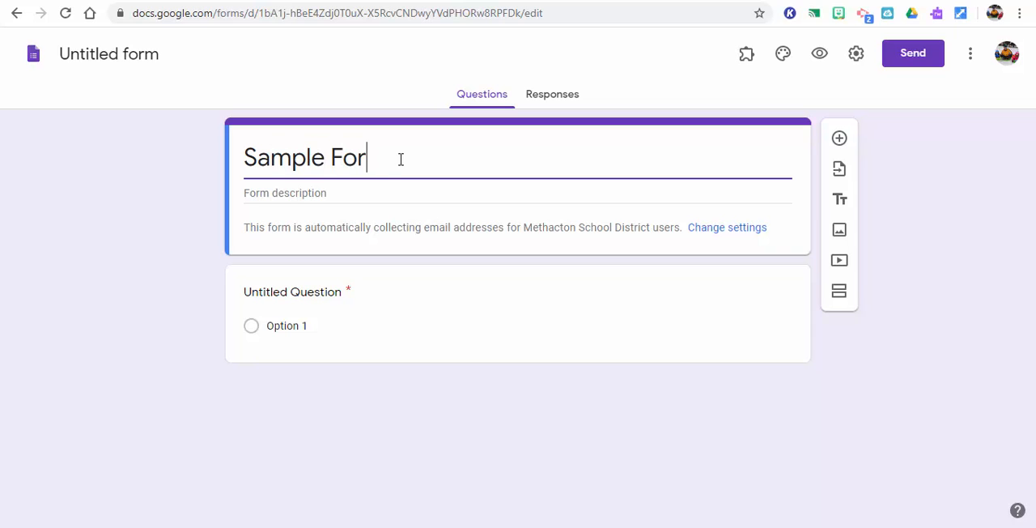
pyautogui.write('m')
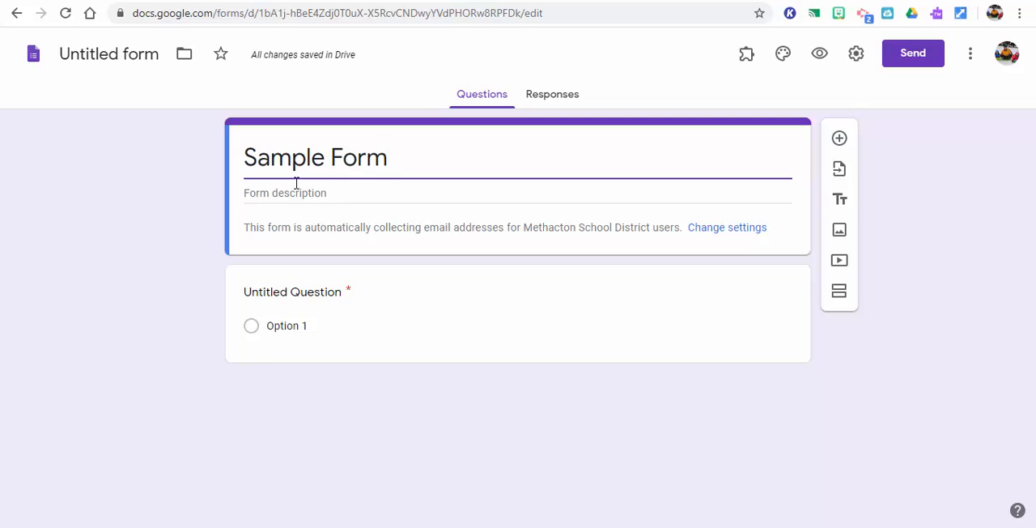
pyautogui.click(111, 54)
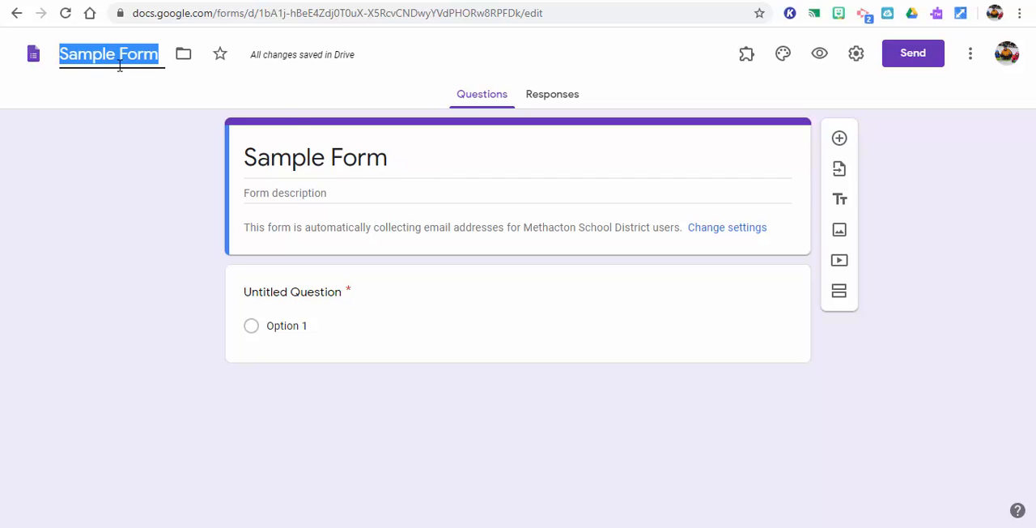
# Enter "Sample for MIAC" as the form description
pyautogui.click(318, 198)
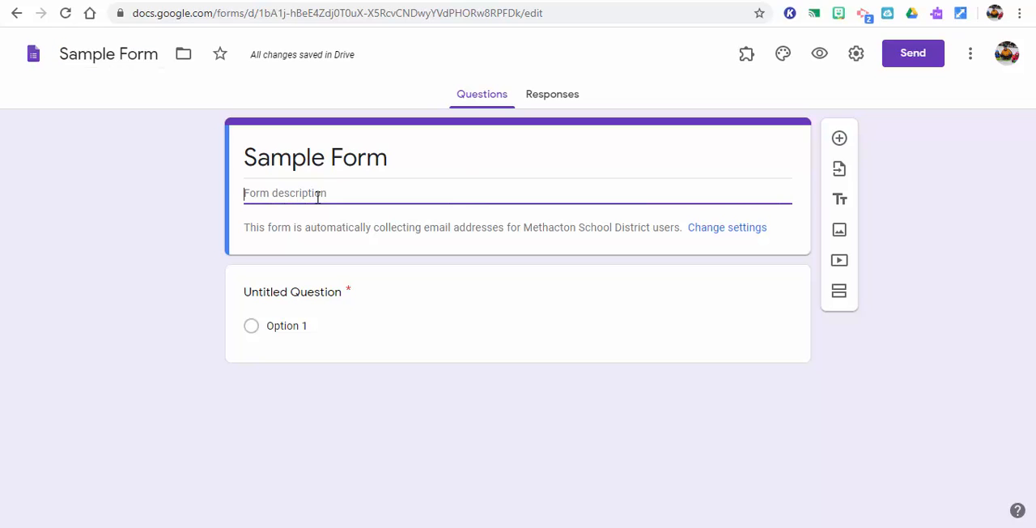
pyautogui.write('Sample for MIAC')
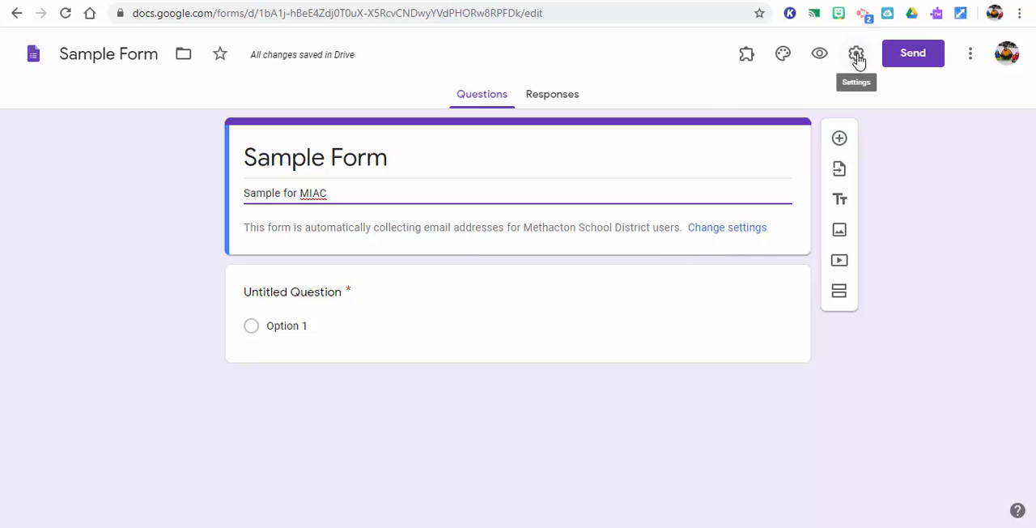
# In the form's general settings, turn off email address collection and the restriction to Methacton School District users
pyautogui.click(740, 230)
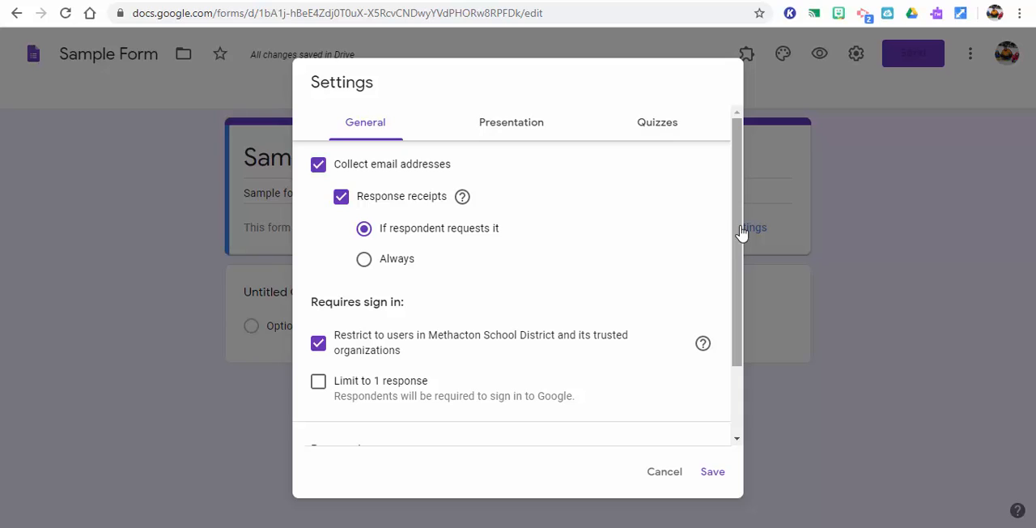
pyautogui.click(318, 165)
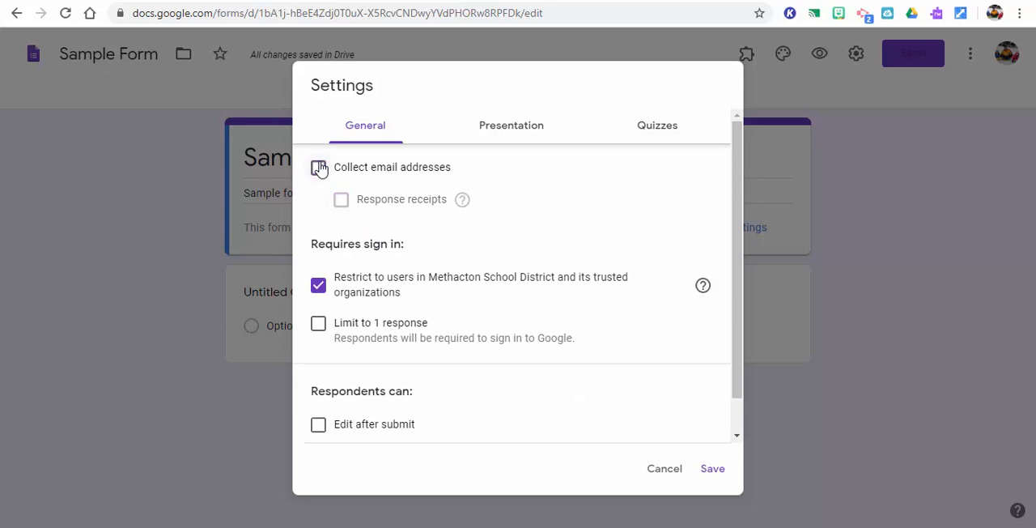
pyautogui.click(319, 289)
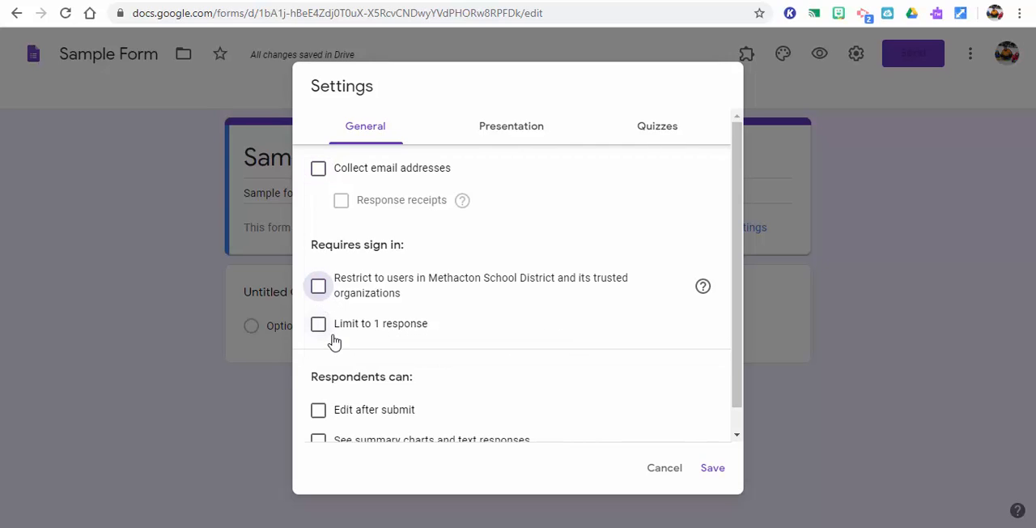
# Turn the Methacton School District user restriction and email address collection back on, leaving response receipts off
pyautogui.moveTo(740, 296); pyautogui.dragTo(748, 332)
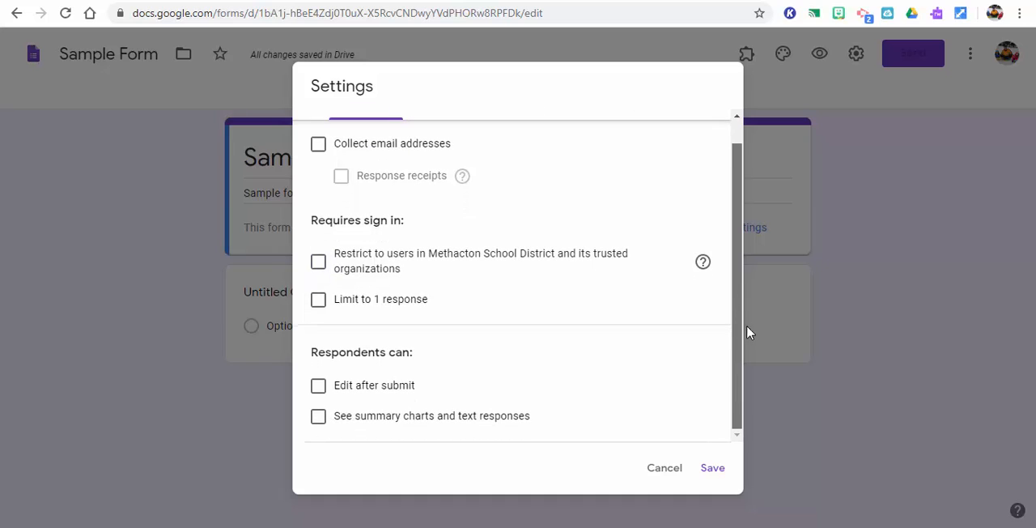
pyautogui.click(319, 267)
pyautogui.click(319, 145)
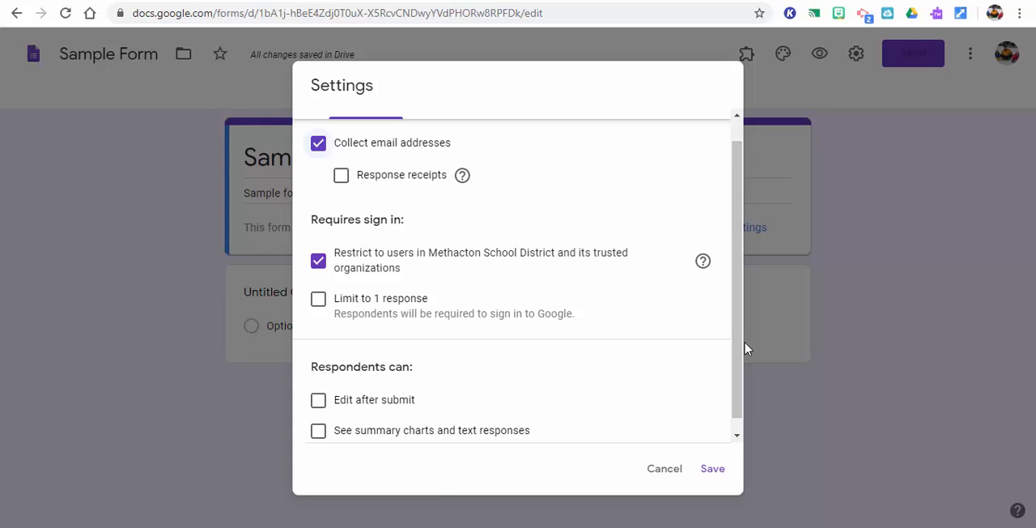
pyautogui.moveTo(740, 351); pyautogui.dragTo(743, 394)
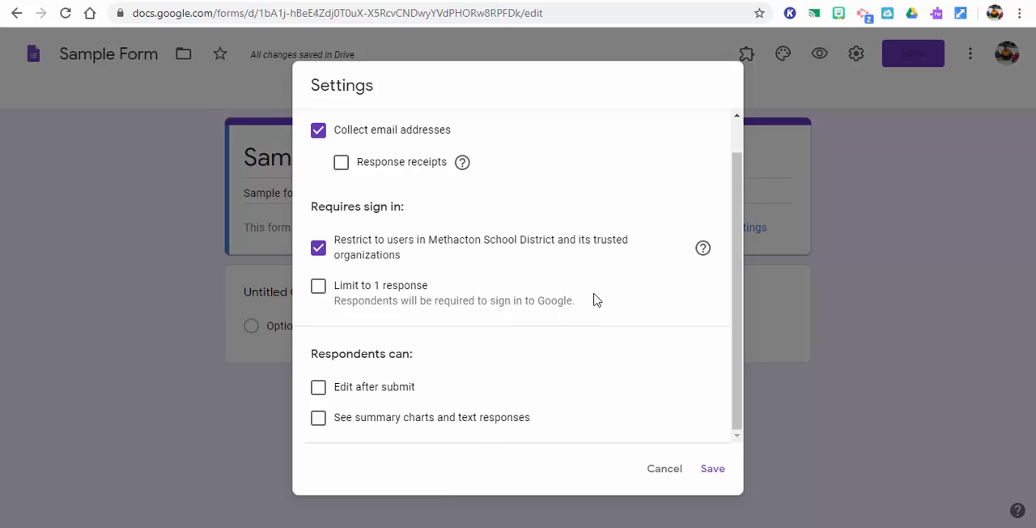
# Consult the help article about the trusted organizations restriction, return to the form and save its settings
pyautogui.click(705, 255)
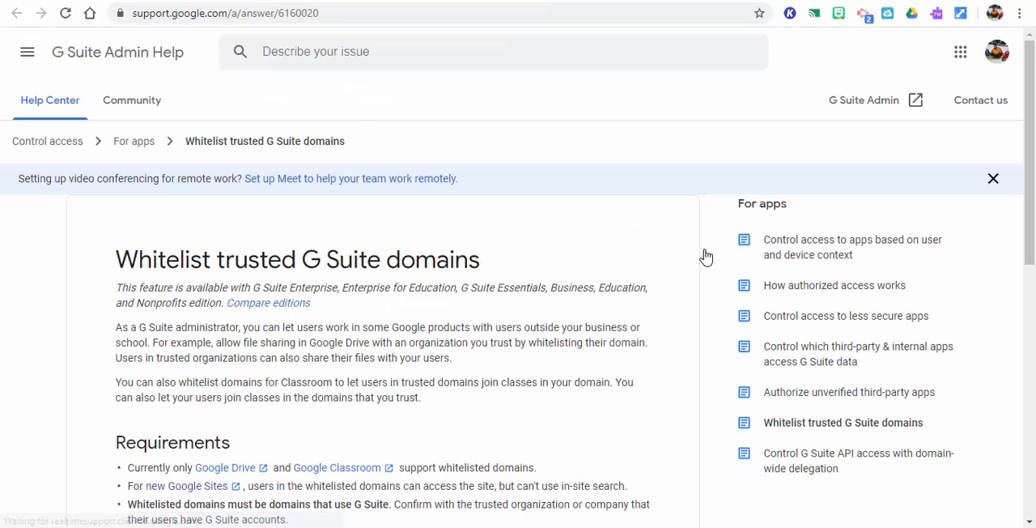
pyautogui.moveTo(1030, 154)
pyautogui.mouseDown()
pyautogui.moveTo(1031, 357)
pyautogui.moveTo(1031, 154)
pyautogui.mouseUp()
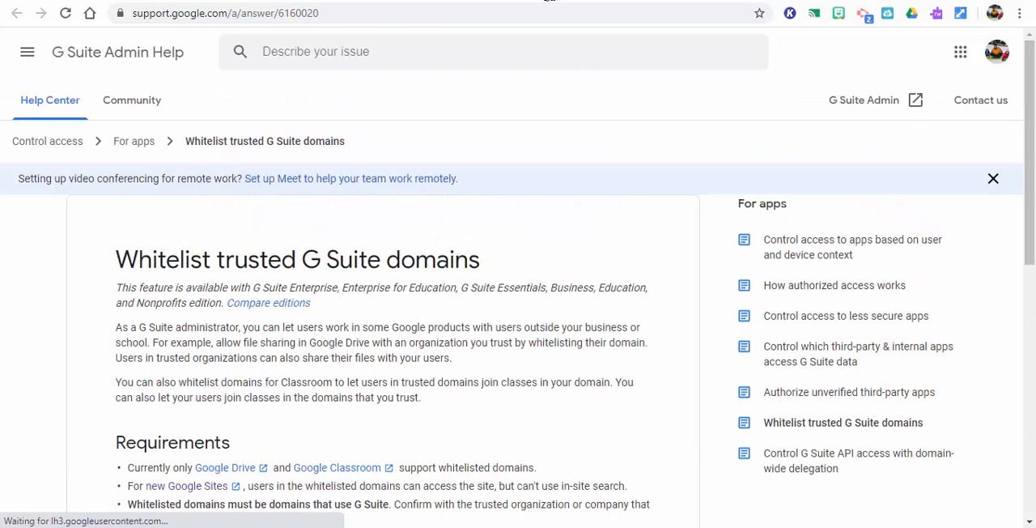
pyautogui.click(550, 0)
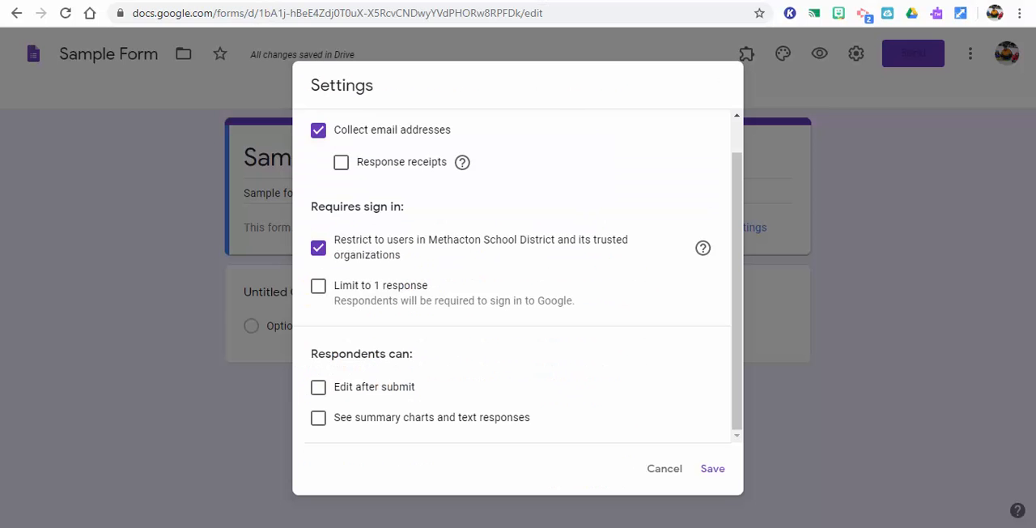
pyautogui.click(717, 472)
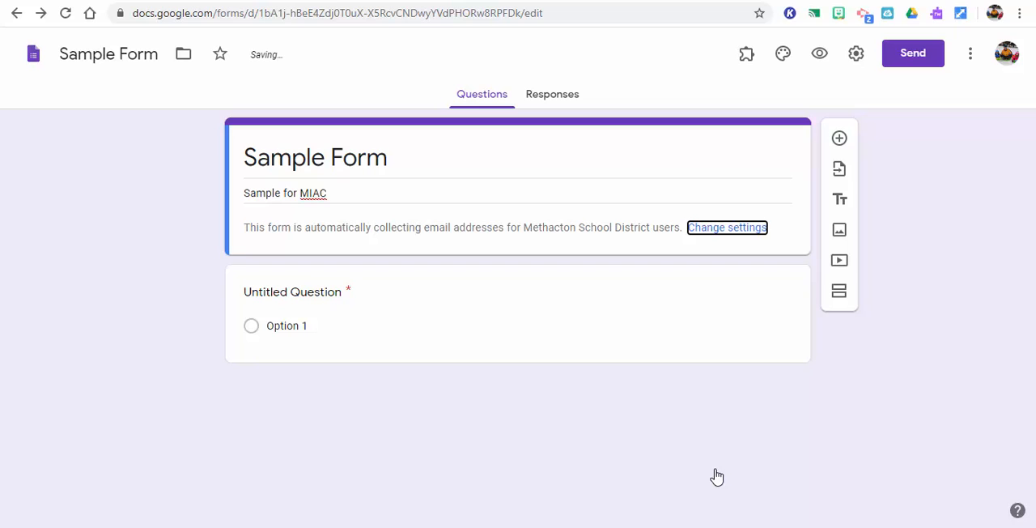
# In the form's presentation settings, leave the progress bar off and disable the link to submit another response
pyautogui.click(858, 59)
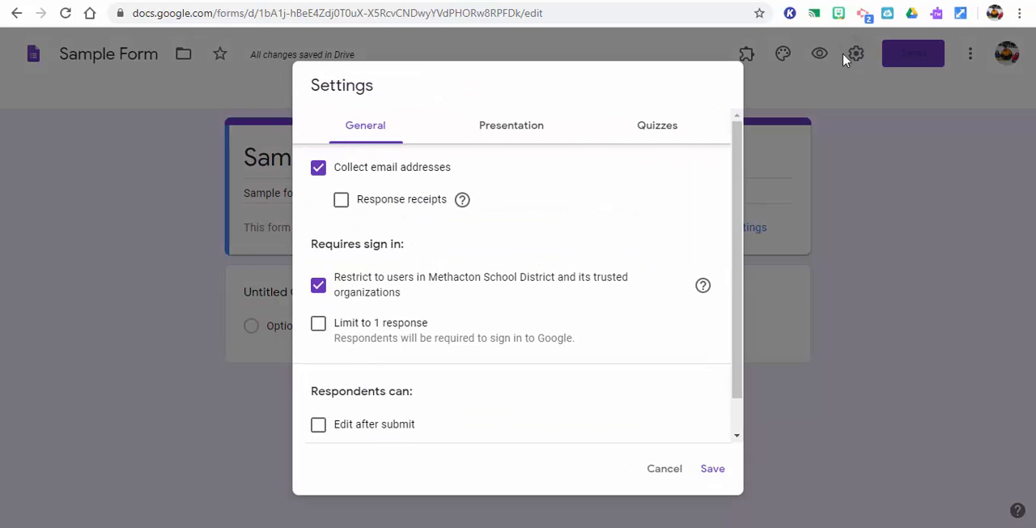
pyautogui.click(488, 131)
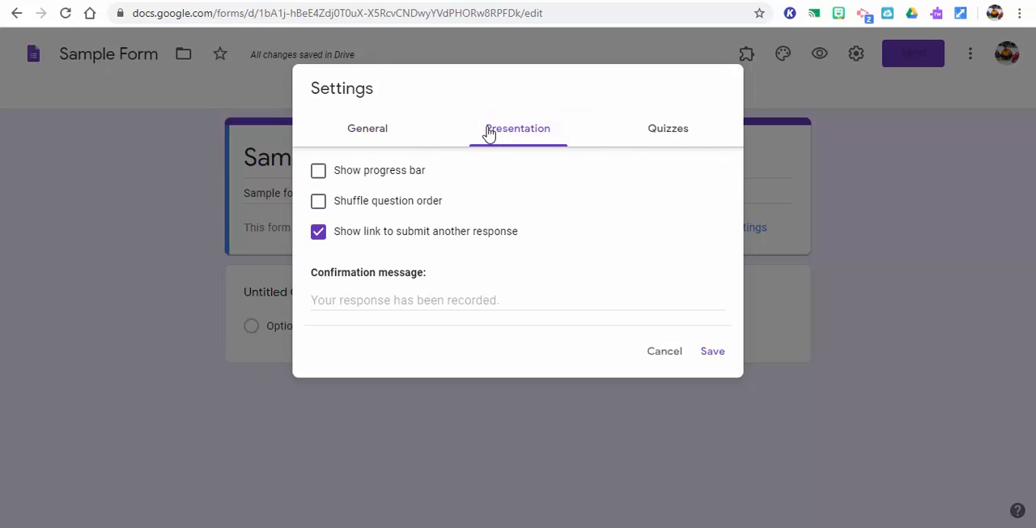
pyautogui.click(339, 178)
pyautogui.click(339, 177)
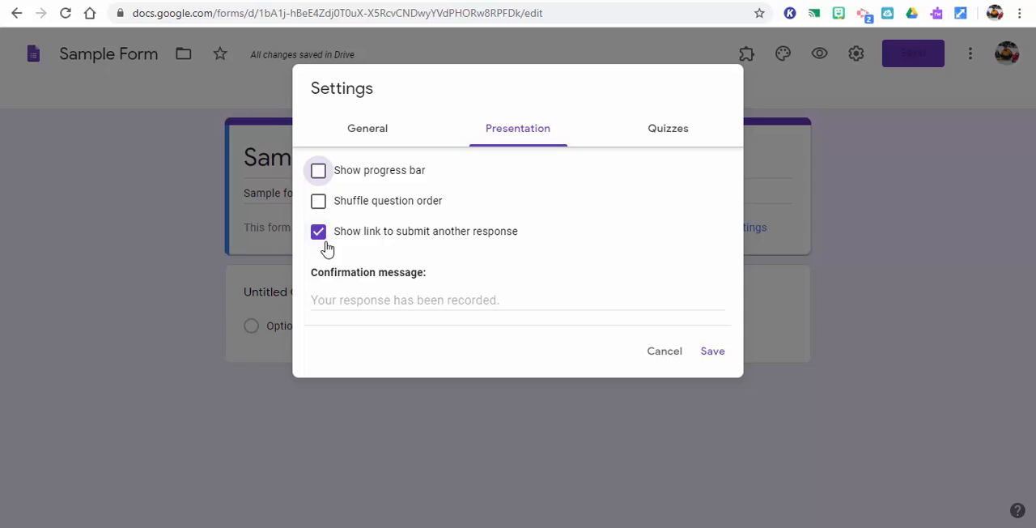
pyautogui.click(326, 233)
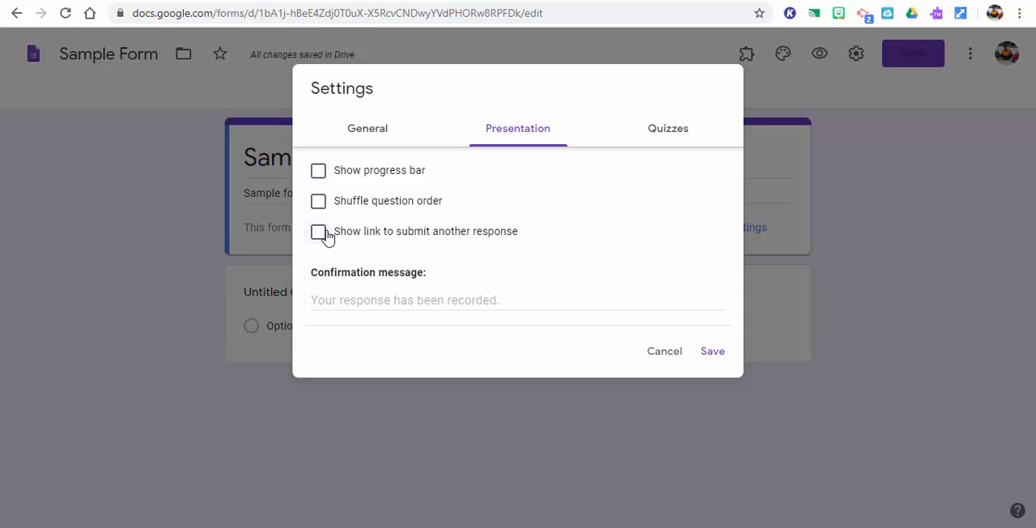
pyautogui.click(326, 233)
pyautogui.click(326, 233)
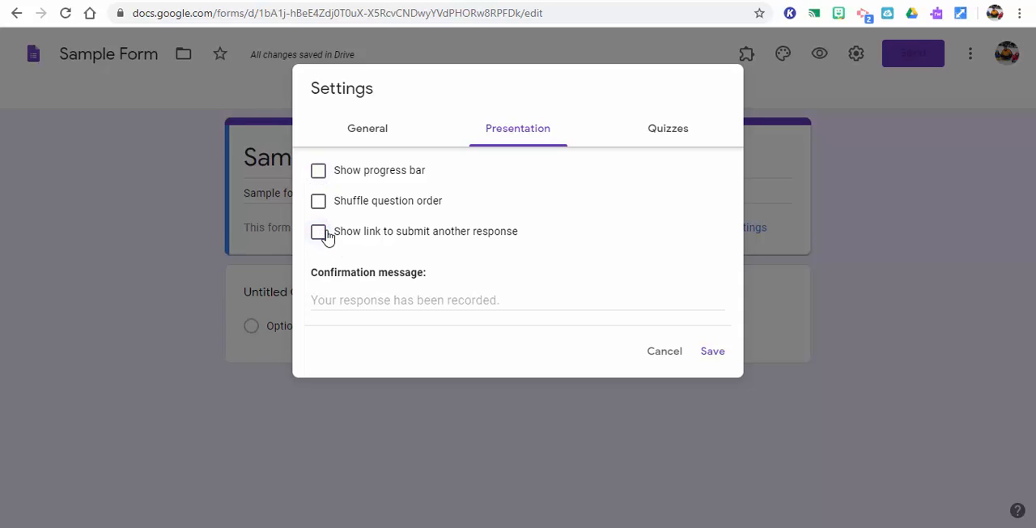
# Set the confirmation message to "Thank you for coming."
pyautogui.click(369, 300)
pyautogui.write('Thank ')
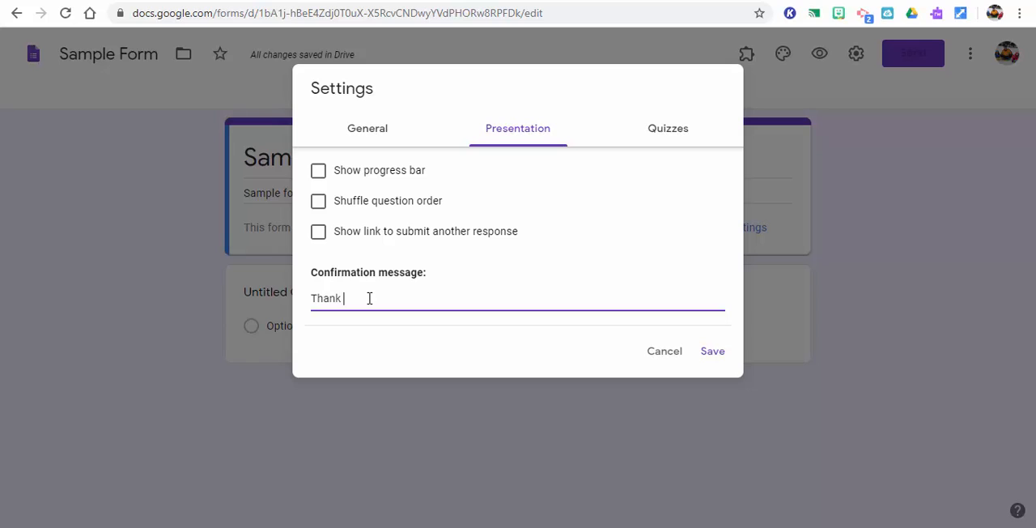
pyautogui.write('you for coming.')
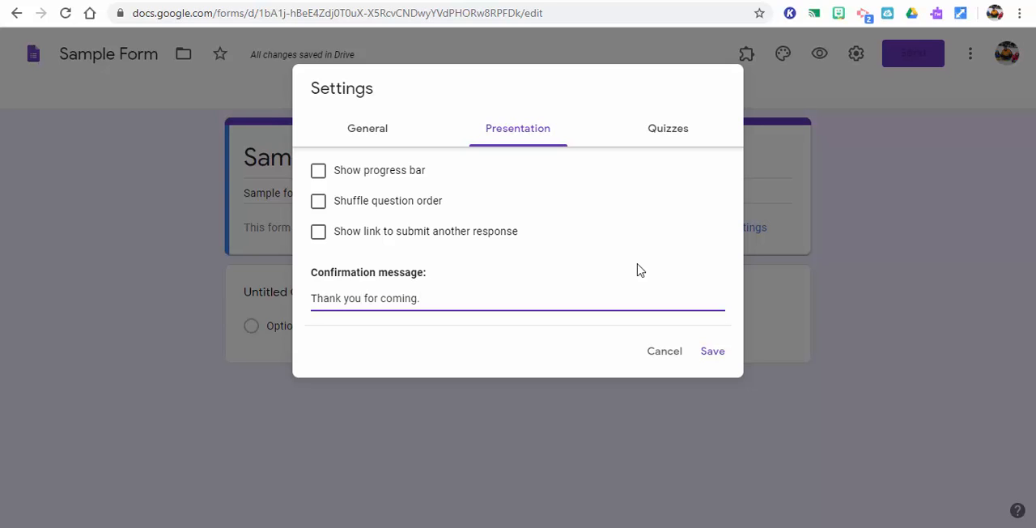
# Make the form a quiz that releases grades immediately after each submission, and save the settings
pyautogui.click(669, 129)
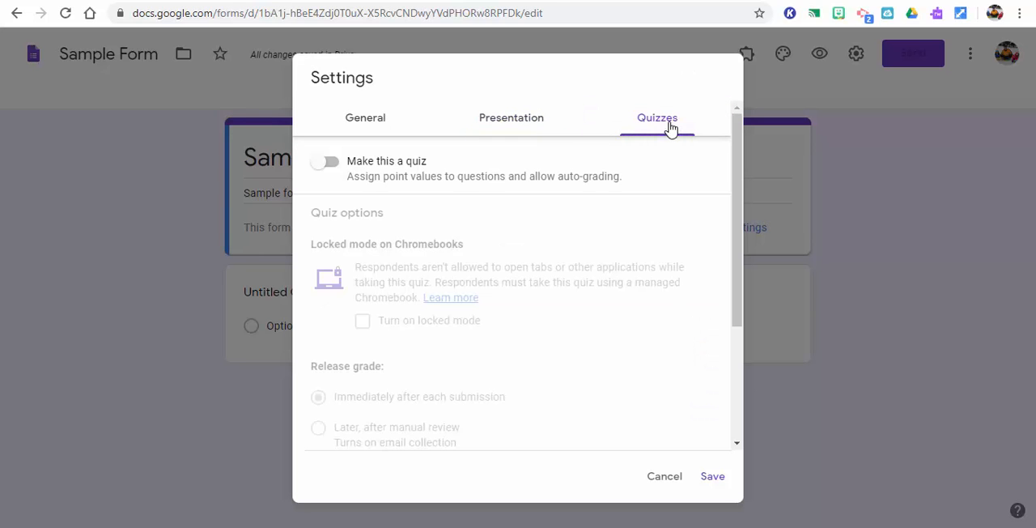
pyautogui.click(326, 164)
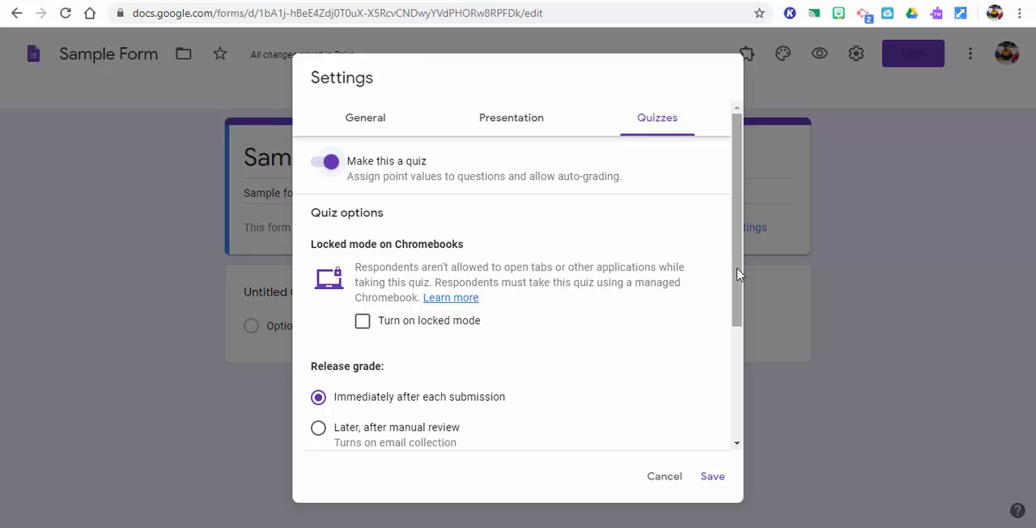
pyautogui.moveTo(737, 275); pyautogui.dragTo(745, 407)
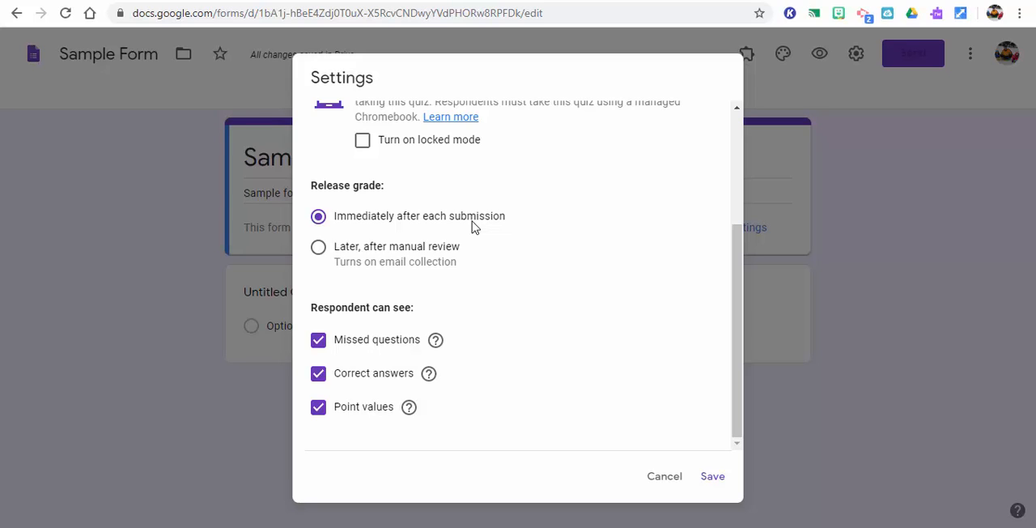
pyautogui.click(366, 260)
pyautogui.click(320, 220)
pyautogui.click(712, 478)
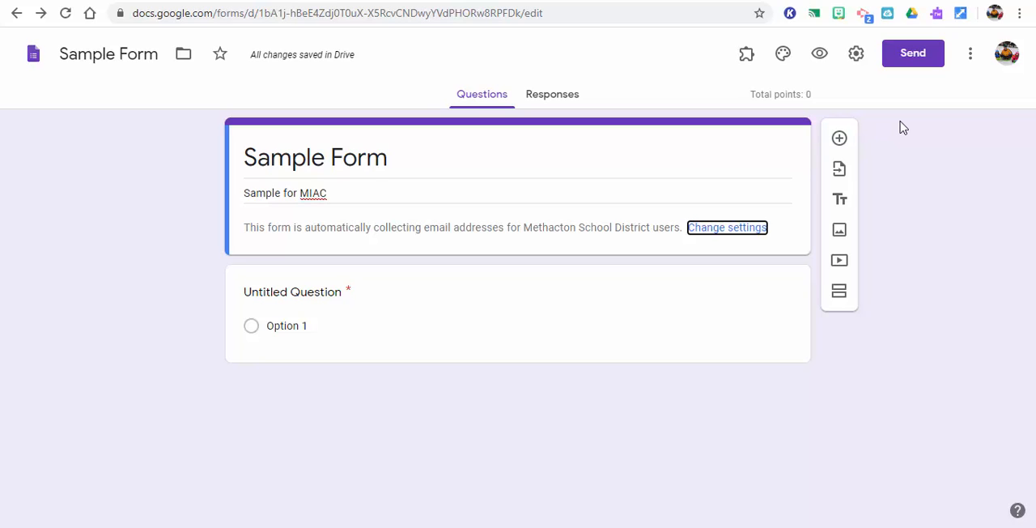
# Replace the untitled question's text with "First Name"
pyautogui.click(336, 296)
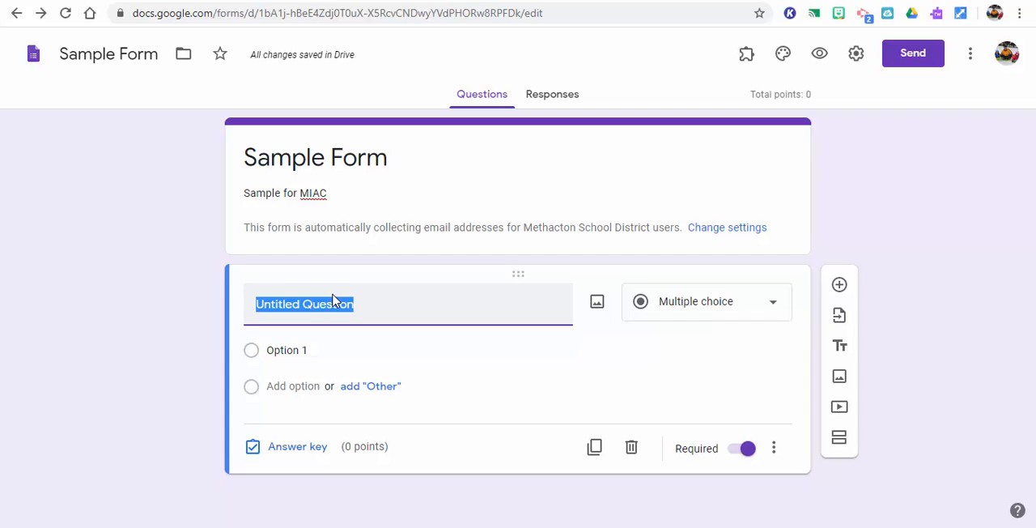
pyautogui.write('Name')
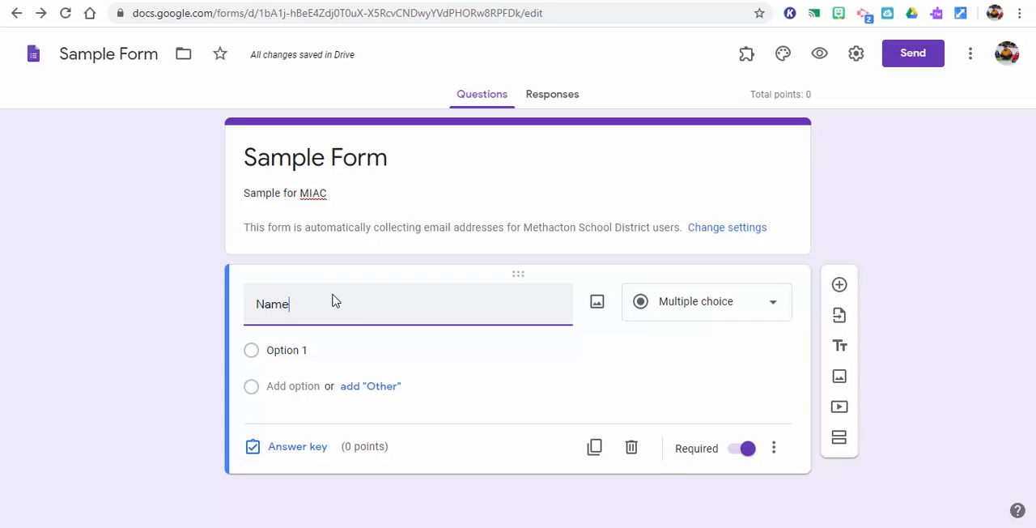
pyautogui.press('BackSpace')
pyautogui.press('BackSpace')
pyautogui.press('BackSpace')
pyautogui.press('BackSpace')
pyautogui.write('i')
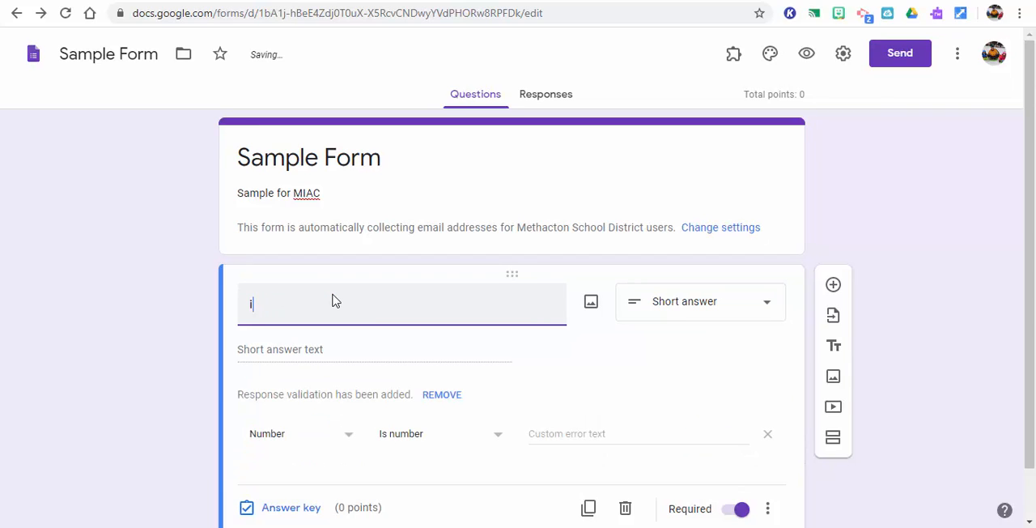
pyautogui.write('rst Name')
pyautogui.press('BackSpace')
pyautogui.press('BackSpace')
pyautogui.press('BackSpace')
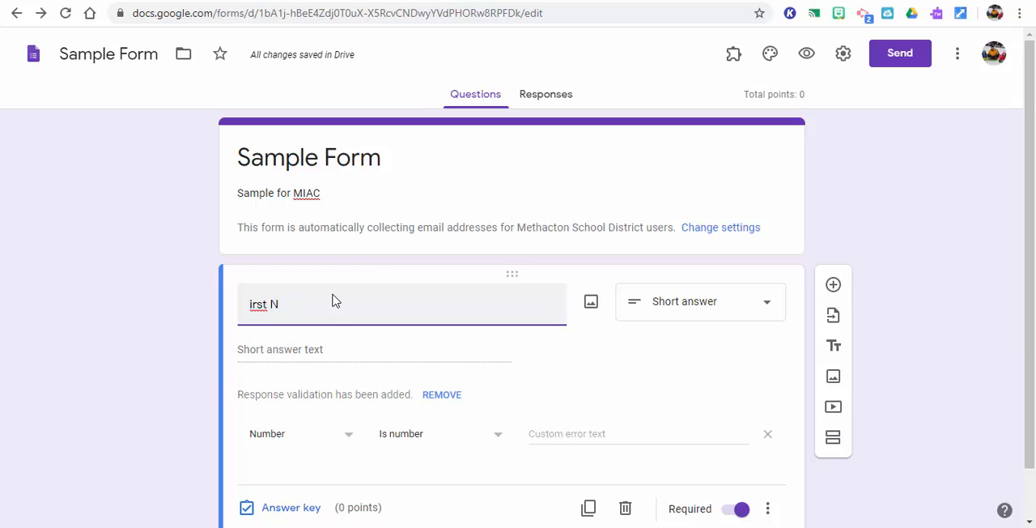
pyautogui.press('BackSpace')
pyautogui.press('BackSpace')
pyautogui.press('BackSpace')
pyautogui.press('BackSpace')
pyautogui.press('BackSpace')
pyautogui.press('BackSpace')
pyautogui.write('First Name')
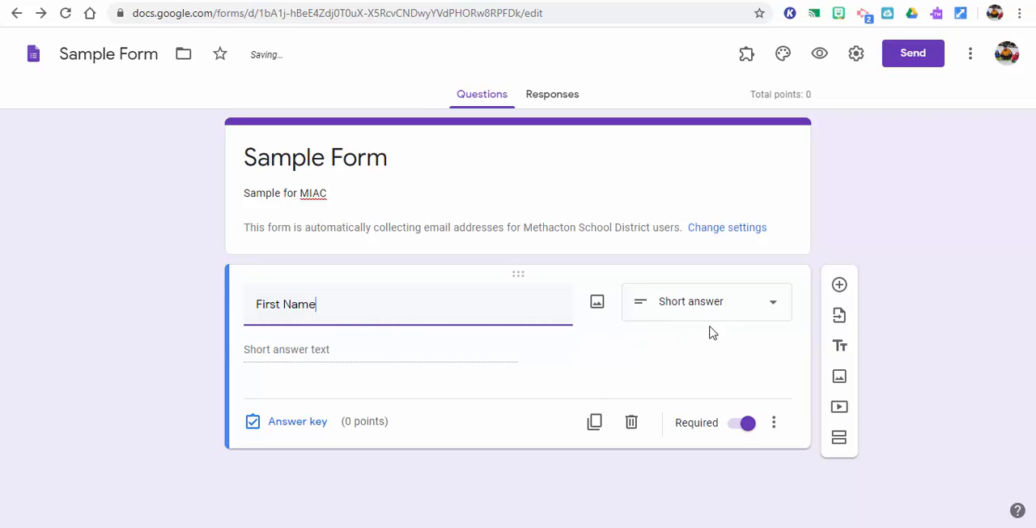
# Keep the First Name question required, duplicate it, and rename the copy "Last Name"
pyautogui.click(745, 425)
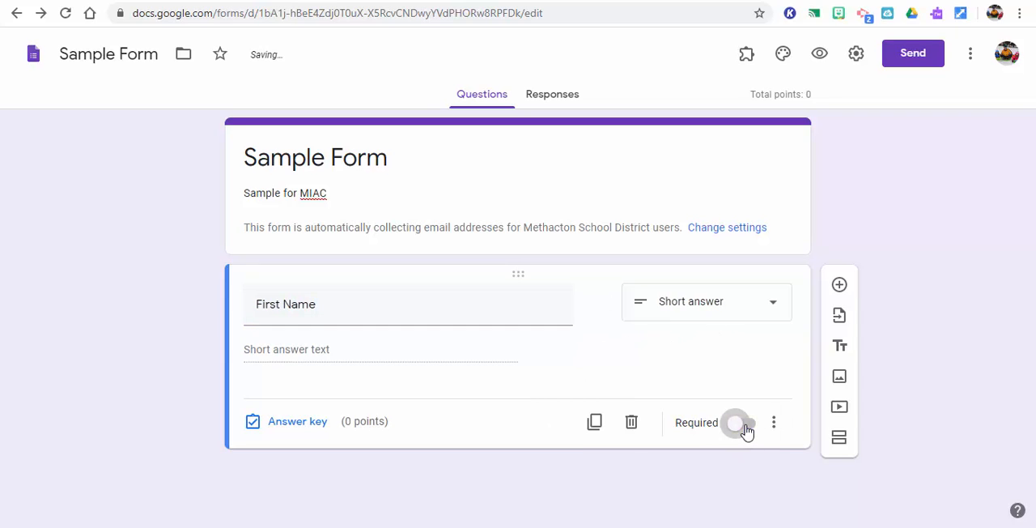
pyautogui.click(745, 424)
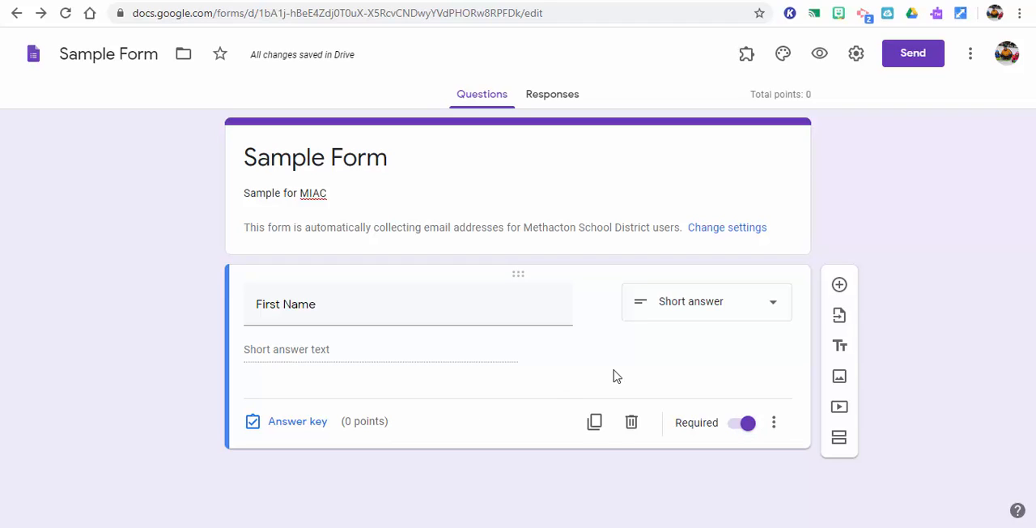
pyautogui.click(595, 422)
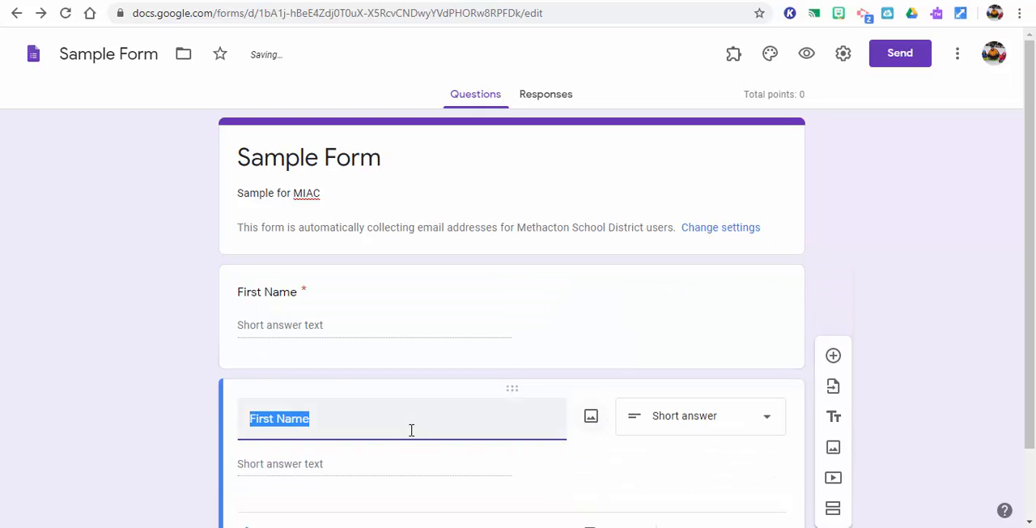
pyautogui.click(274, 418)
pyautogui.moveTo(273, 419); pyautogui.dragTo(220, 423)
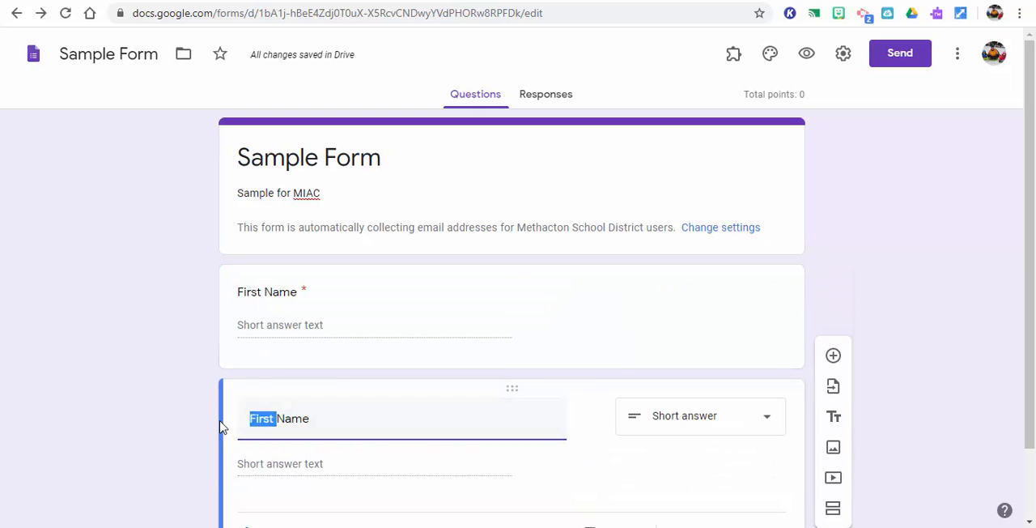
pyautogui.write('Last')
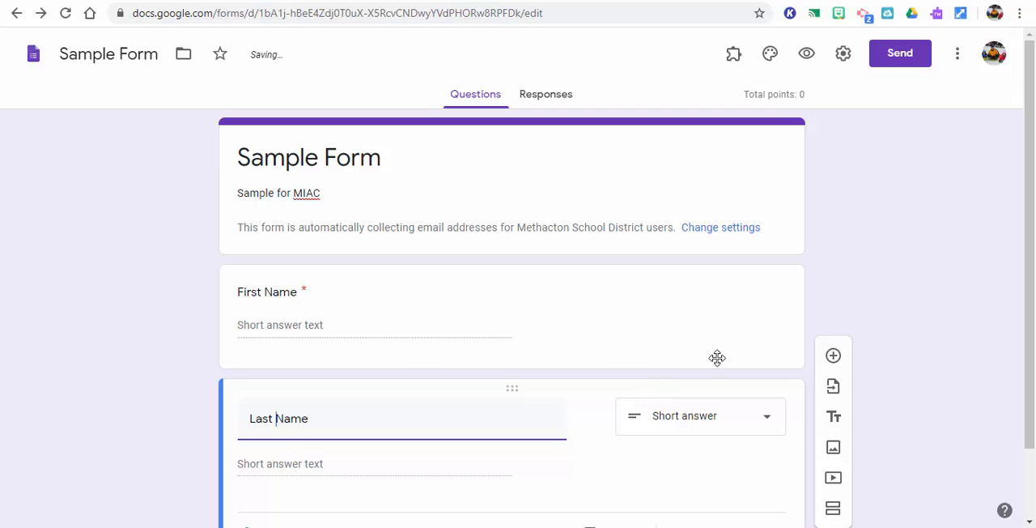
# Add a multiple choice question below Last Name with the text "1. What is 2 plus 2?"
pyautogui.scroll(-1, 1034, 321)
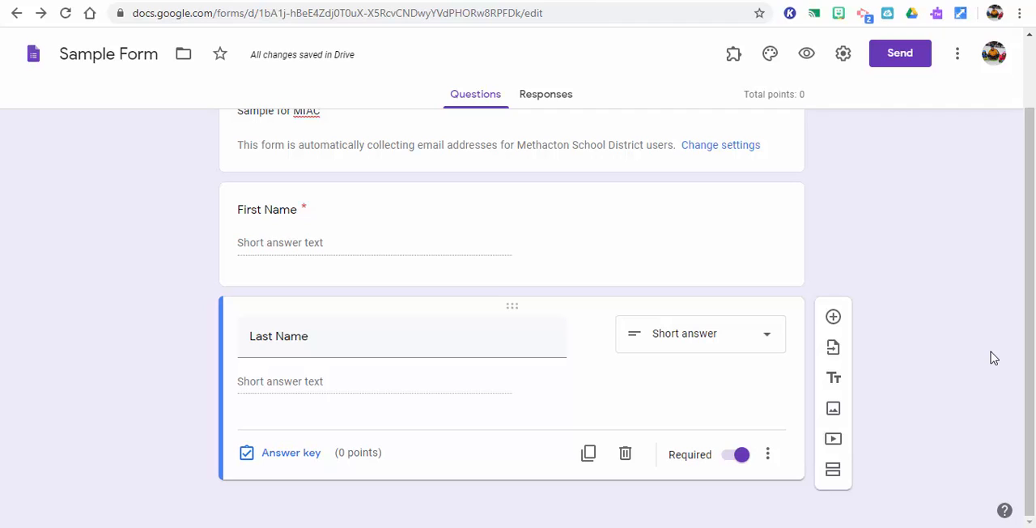
pyautogui.click(834, 318)
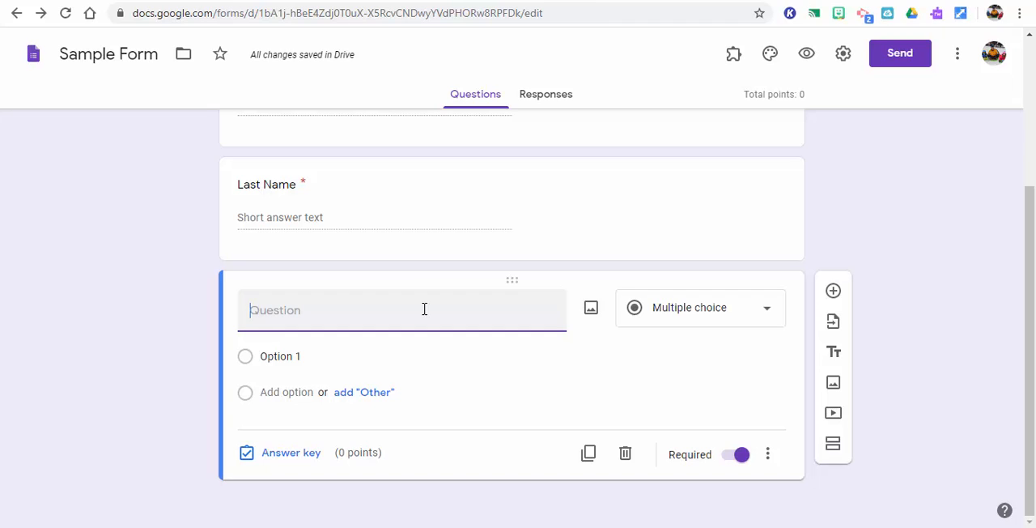
pyautogui.write('1.')
pyautogui.write('What is 2 plus 2?')
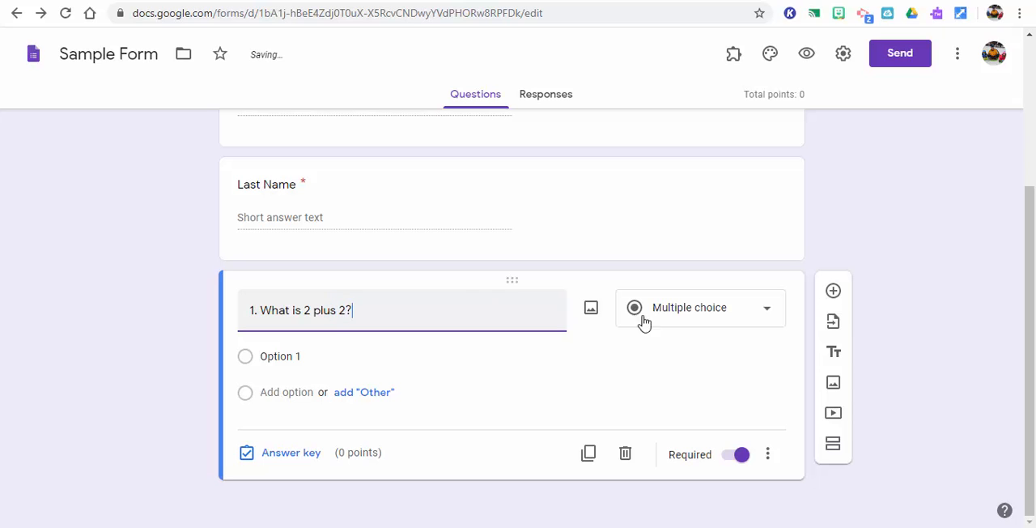
pyautogui.click(768, 316)
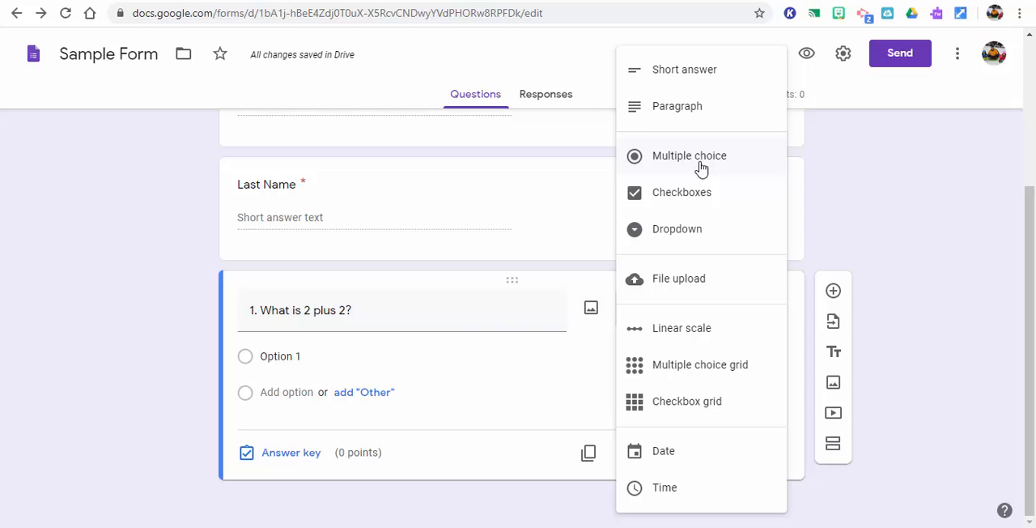
pyautogui.click(701, 168)
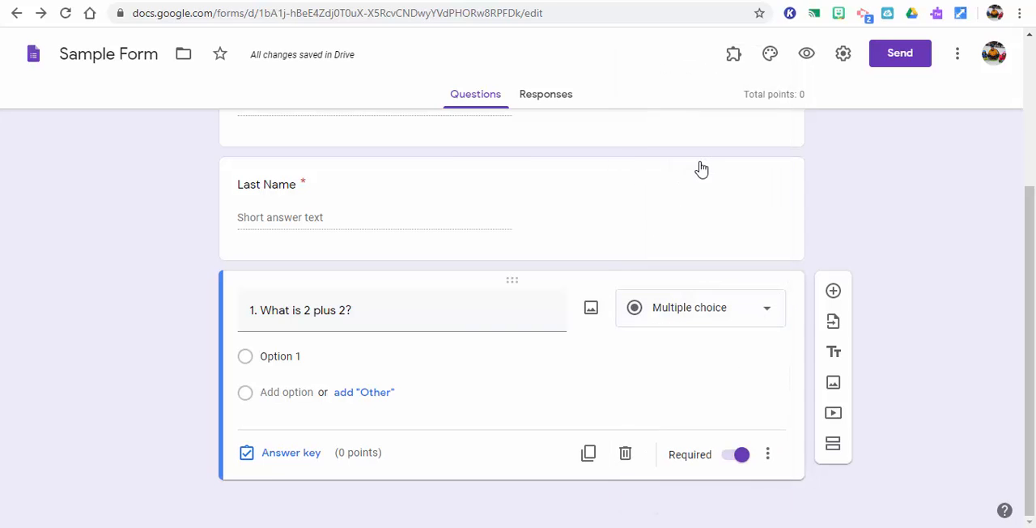
# Enter the answer options "a. 4", "b. 6", "c. 8" and "d. 10" for the 2 plus 2 question
pyautogui.click(322, 358)
pyautogui.write('a.')
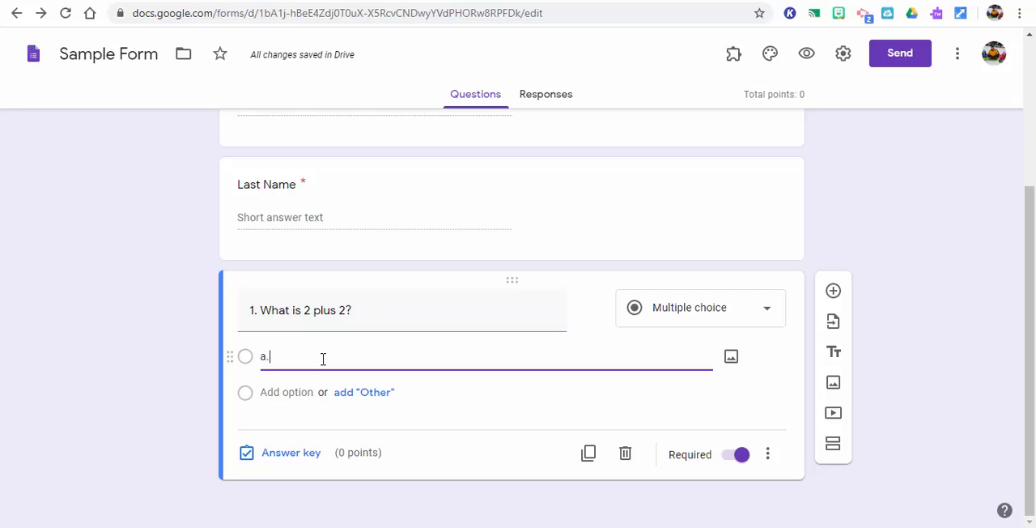
pyautogui.write(' 4')
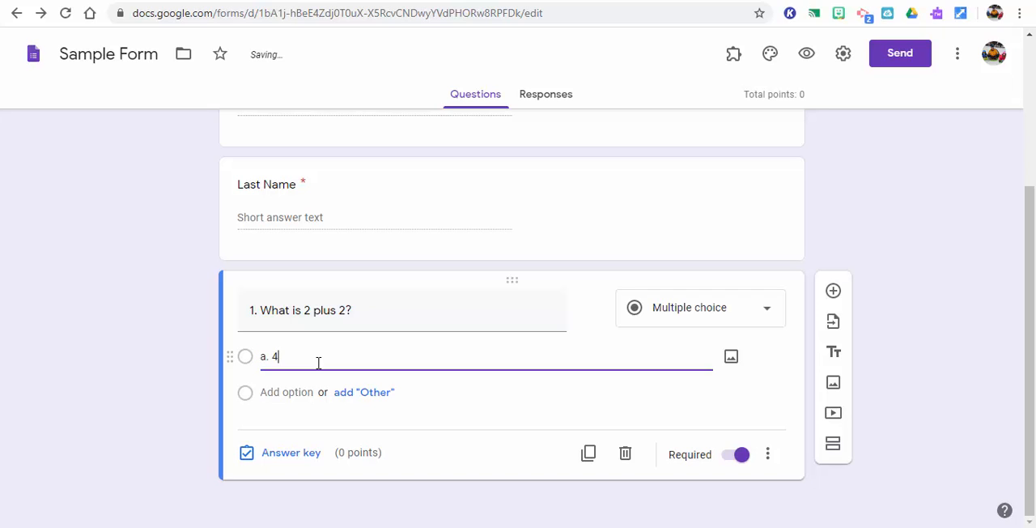
pyautogui.click(285, 391)
pyautogui.write('b. 6')
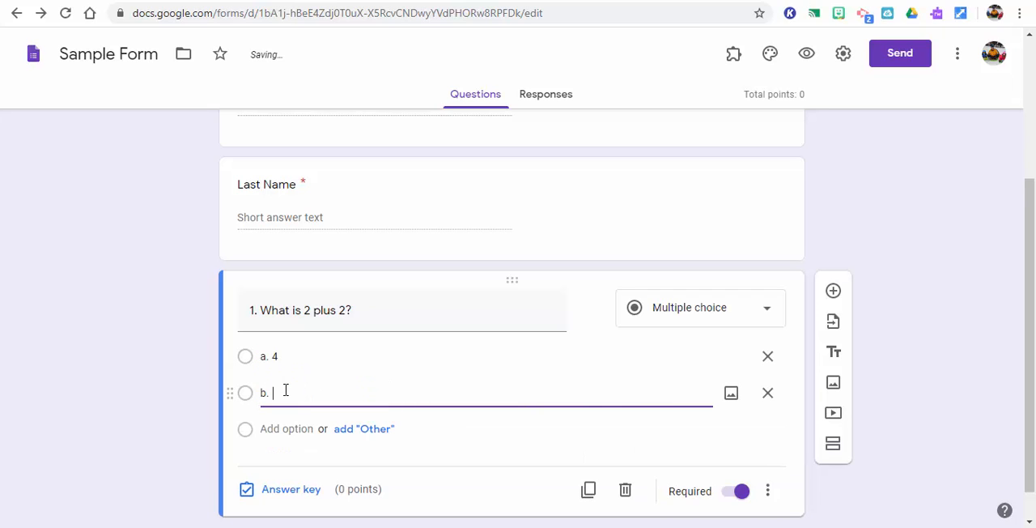
pyautogui.click(279, 429)
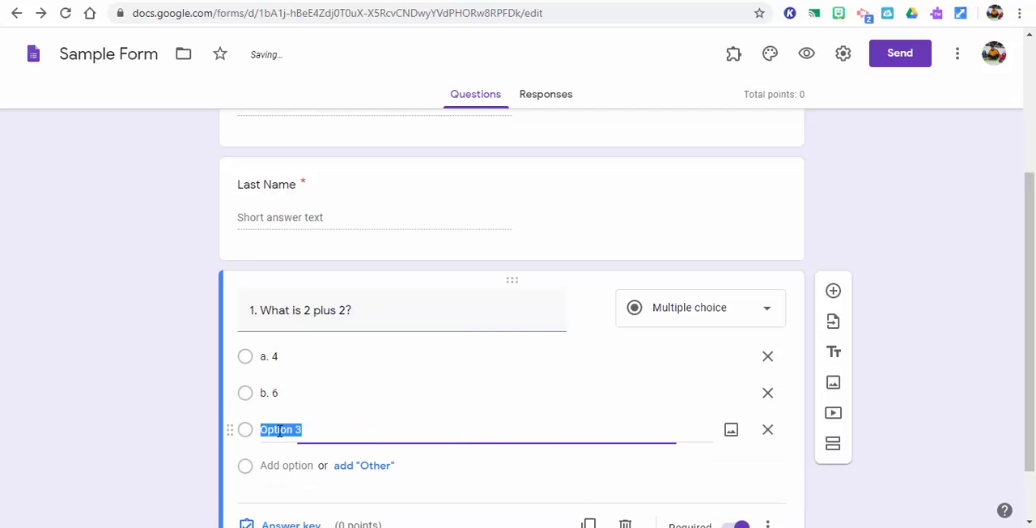
pyautogui.write('c. 8')
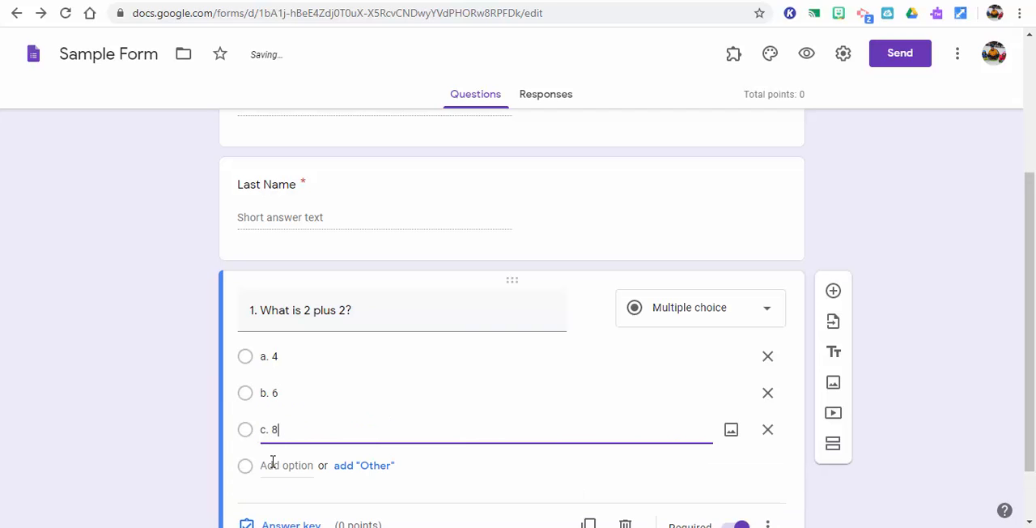
pyautogui.click(272, 466)
pyautogui.write('d. 10')
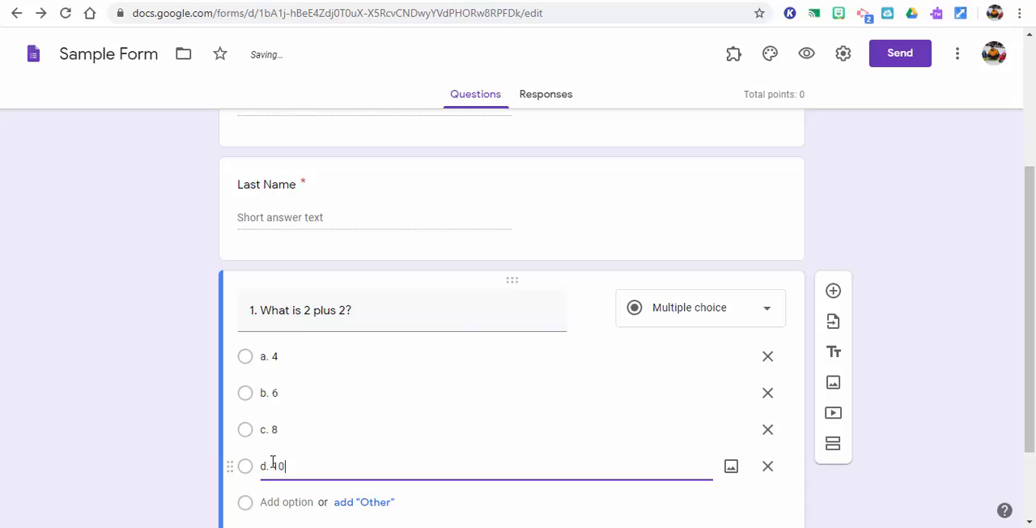
pyautogui.click(1002, 283)
pyautogui.moveTo(1030, 344); pyautogui.dragTo(1032, 416)
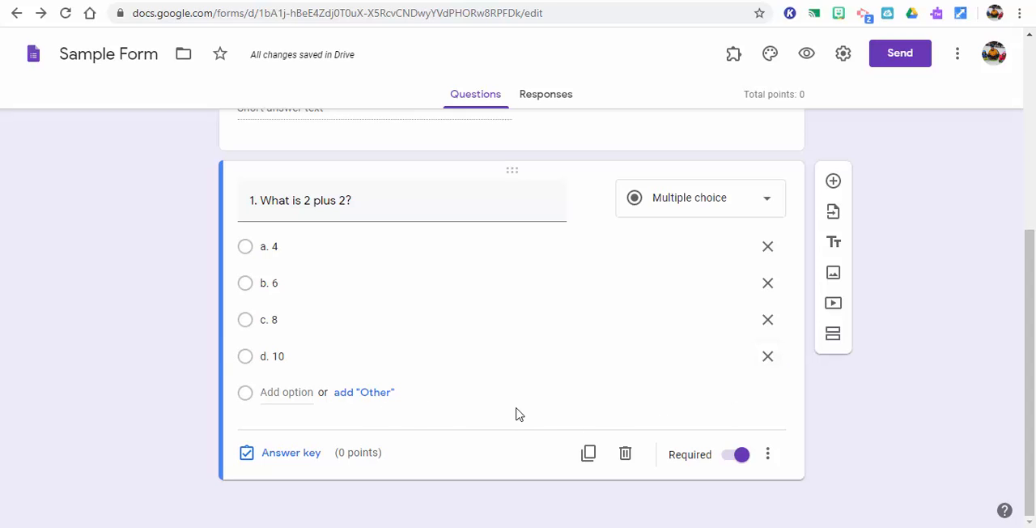
# Try to insert the black numeral 8 picture from a Google image search for "8" into option d
pyautogui.moveTo(712, 361)
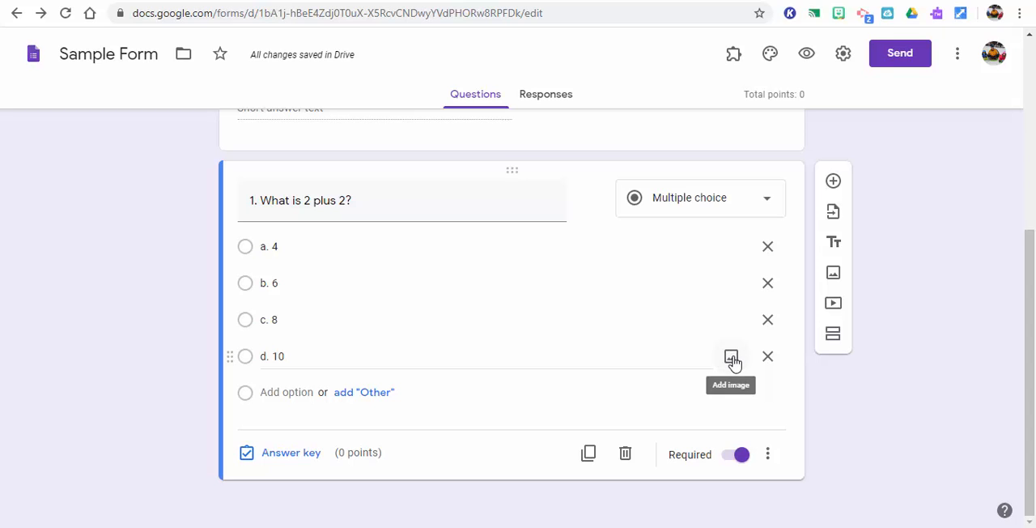
pyautogui.click(732, 359)
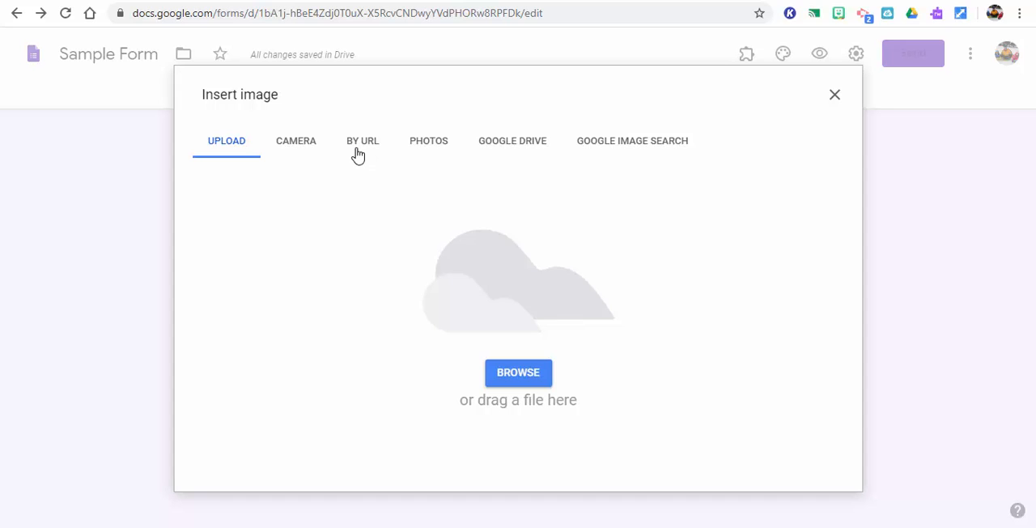
pyautogui.click(616, 141)
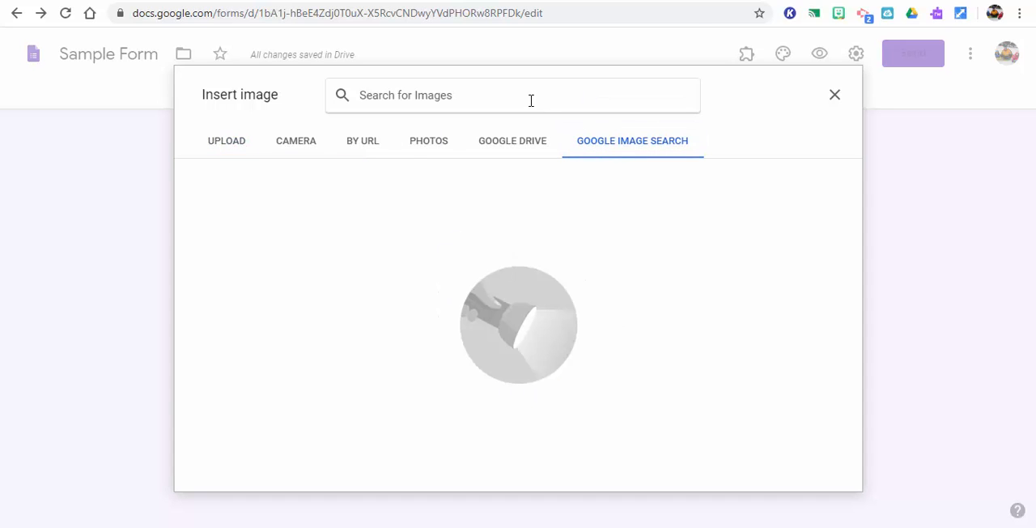
pyautogui.write('8')
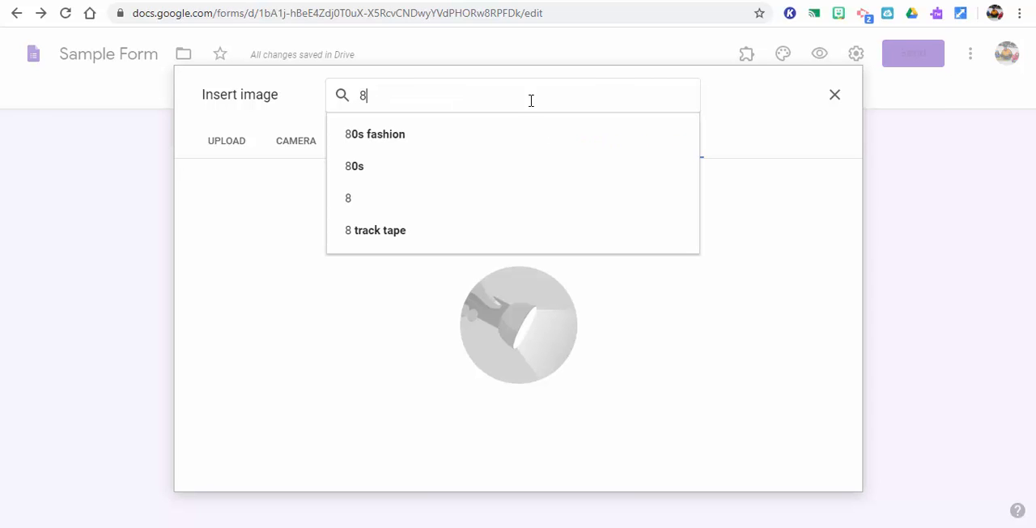
pyautogui.press('Return')
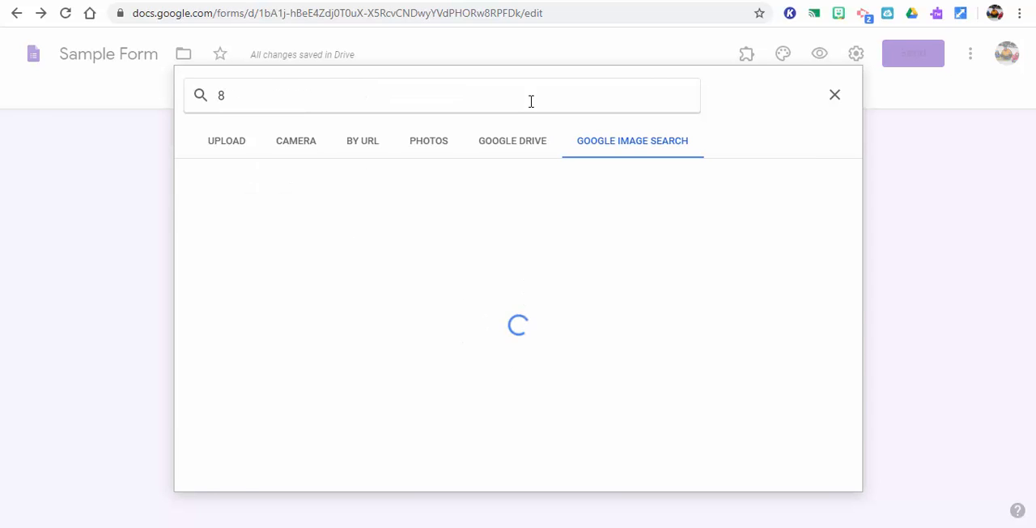
pyautogui.click(417, 241)
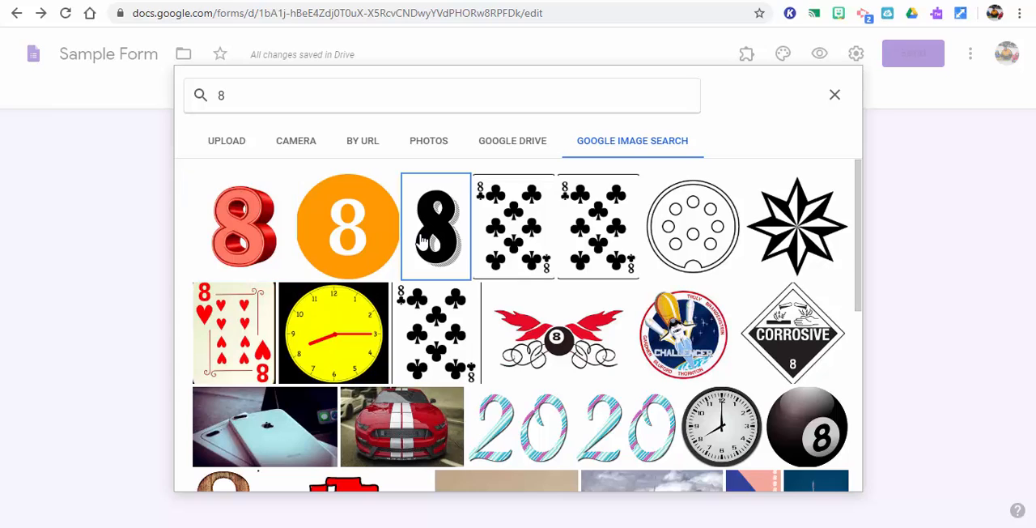
pyautogui.click(826, 482)
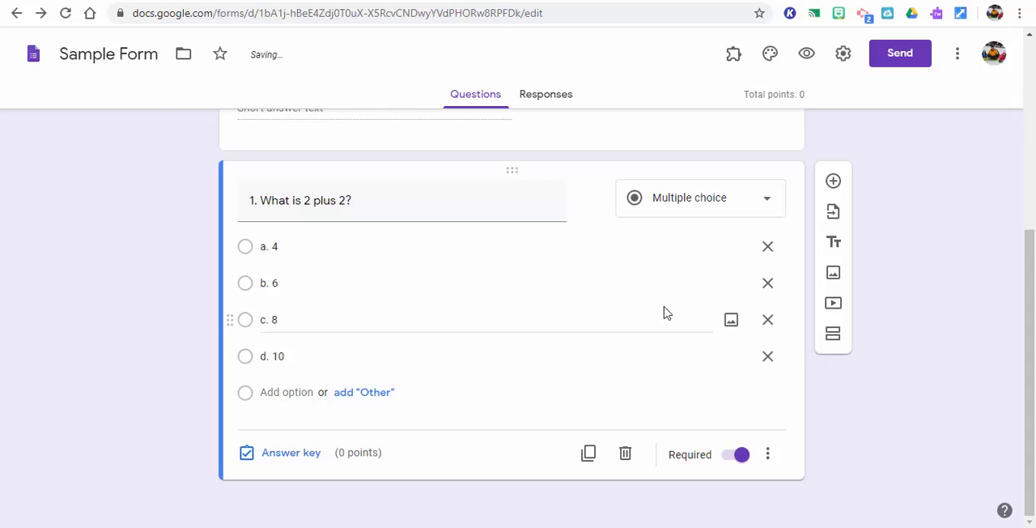
# Insert the bright red numeral 8 picture from a Google image search for "eight" into option c
pyautogui.click(729, 319)
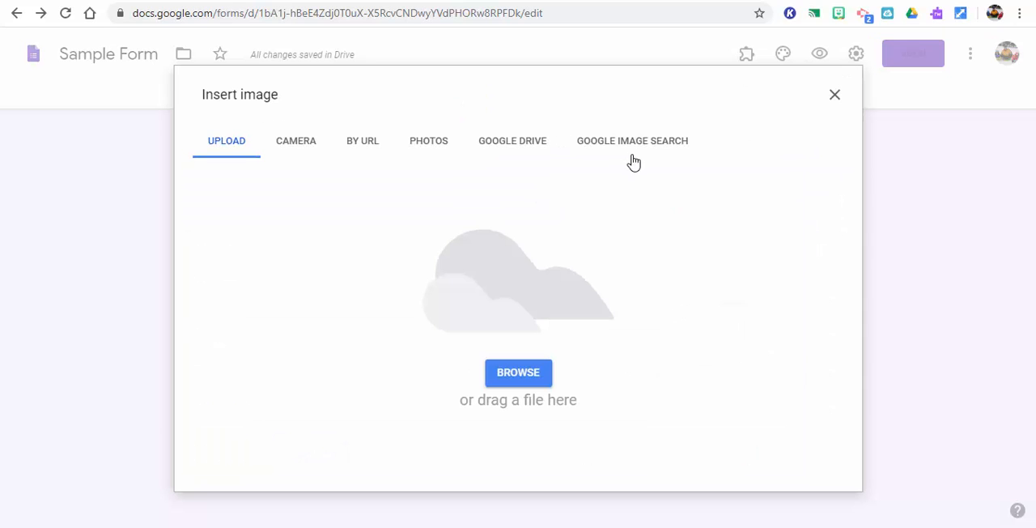
pyautogui.click(621, 144)
pyautogui.write('eight')
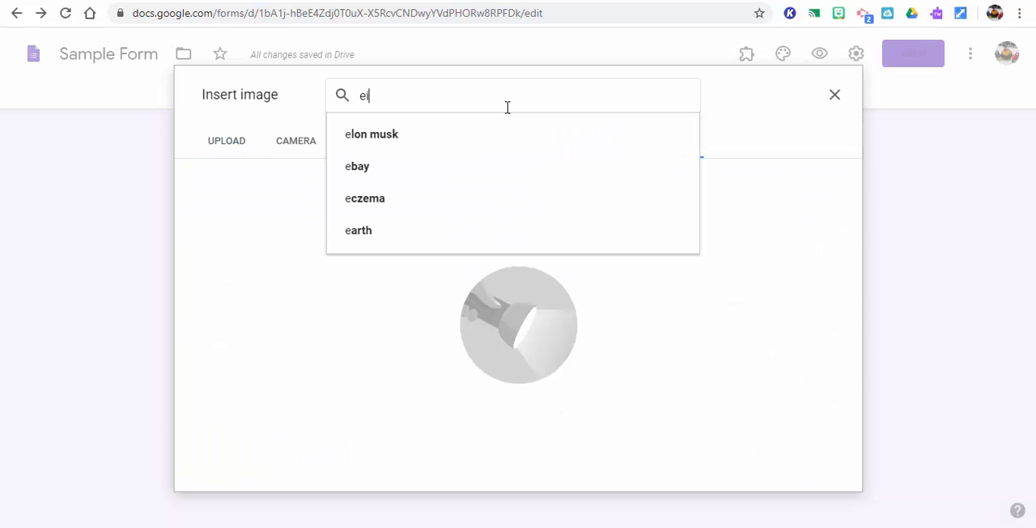
pyautogui.press('Return')
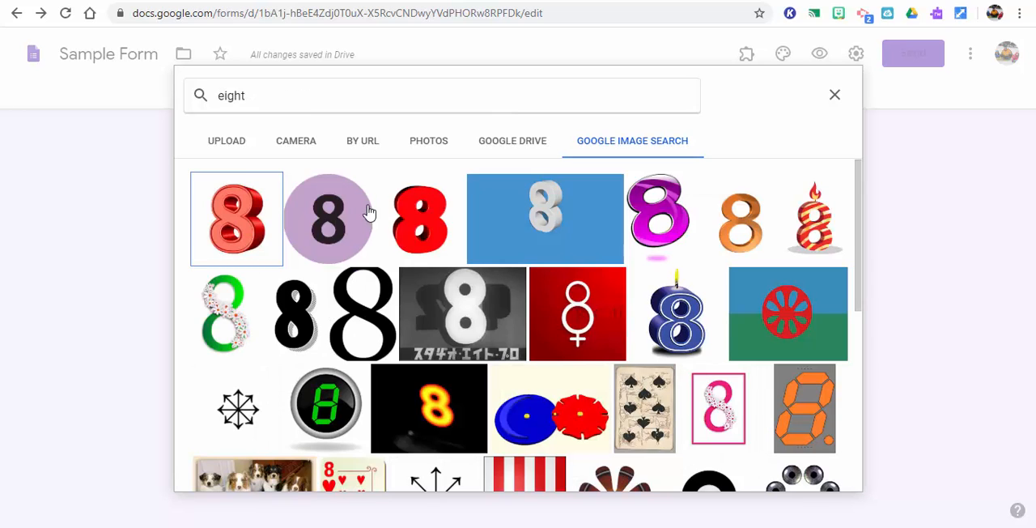
pyautogui.click(422, 215)
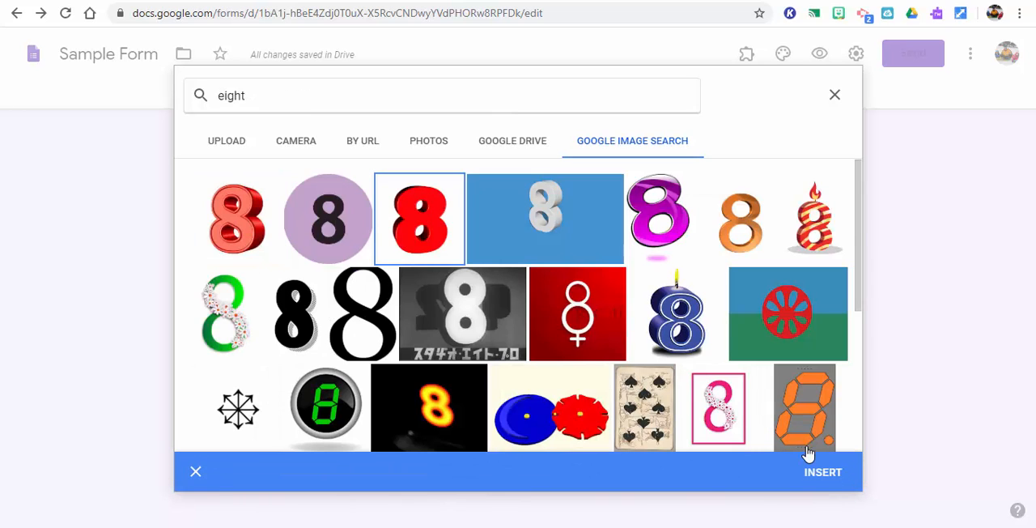
pyautogui.click(824, 474)
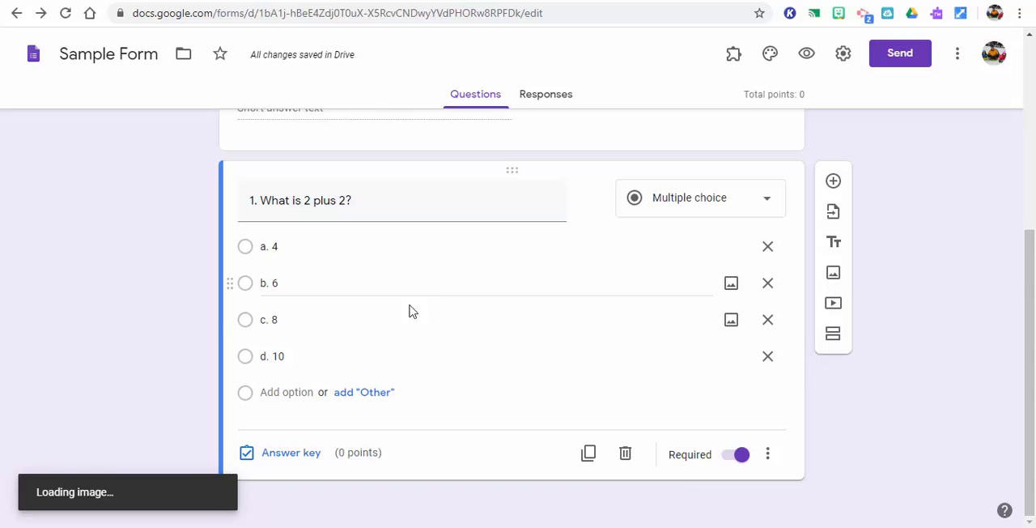
# Shorten the text of option c to "c." so that only its picture shows the number
pyautogui.click(323, 321)
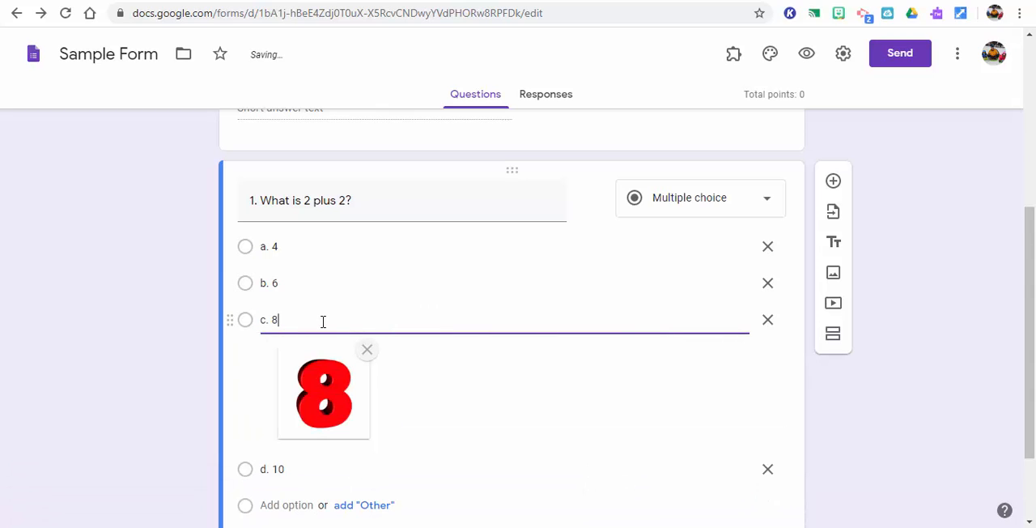
pyautogui.press('BackSpace')
pyautogui.press('BackSpace')
pyautogui.press('BackSpace')
pyautogui.press('BackSpace')
pyautogui.write('c.')
pyautogui.click(981, 386)
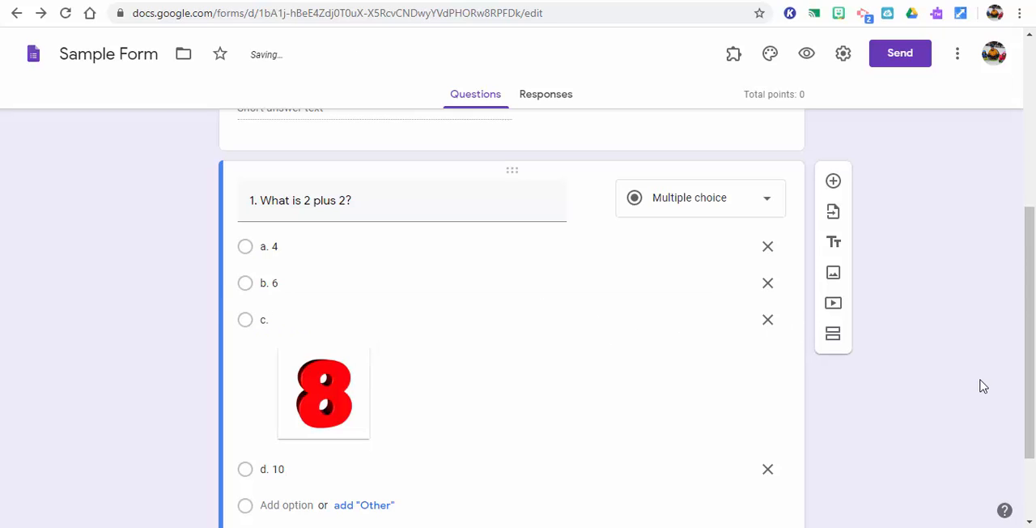
# In the question's answer key, assign 1 point and mark "a. 4" as the correct answer
pyautogui.moveTo(1026, 347); pyautogui.dragTo(1032, 427)
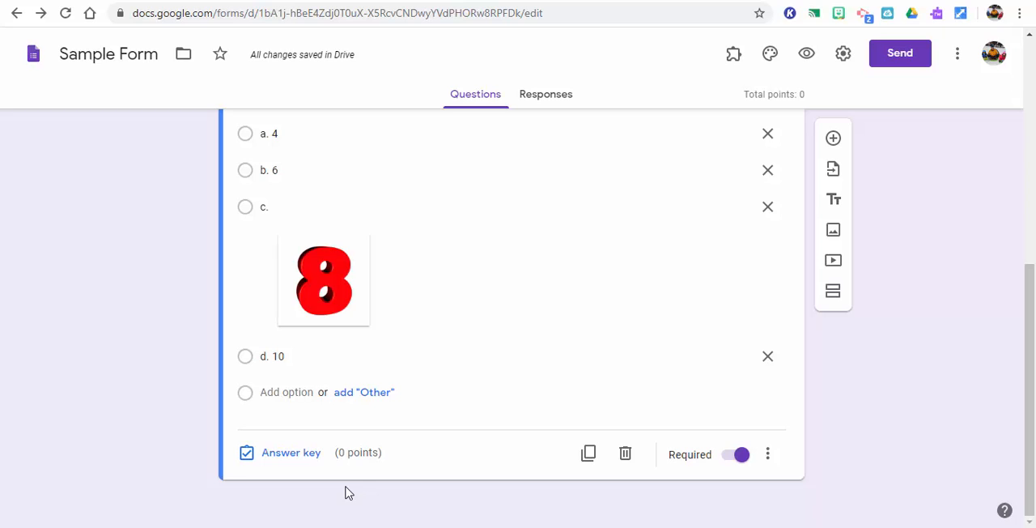
pyautogui.click(293, 462)
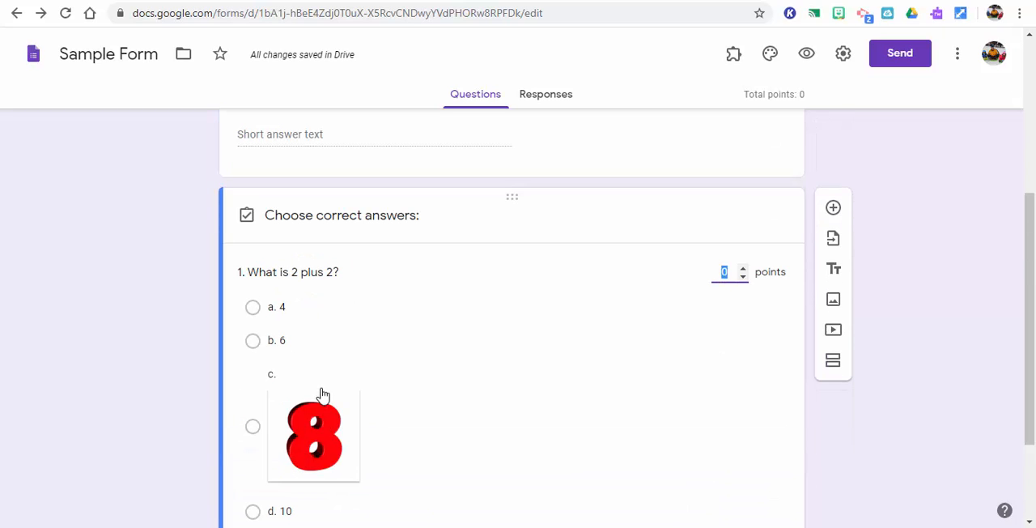
pyautogui.click(743, 269)
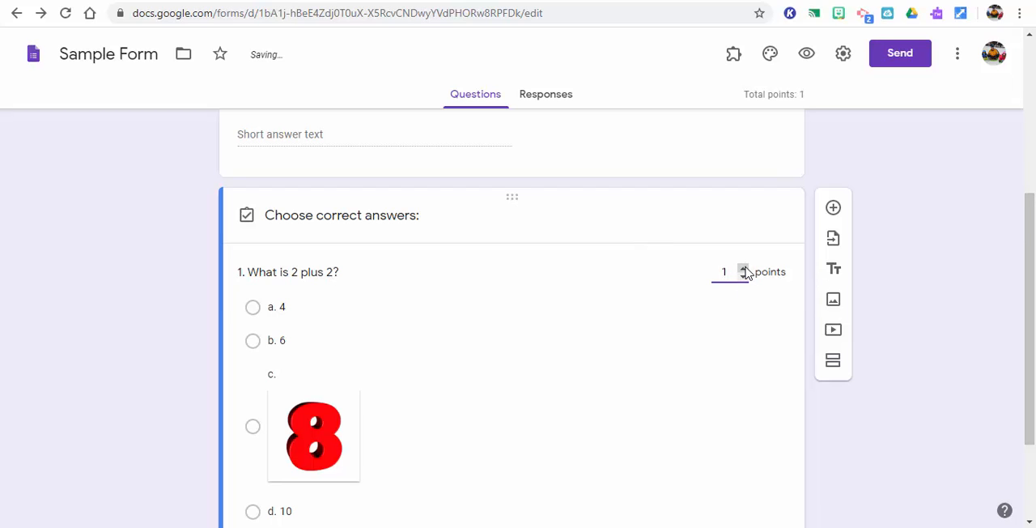
pyautogui.click(250, 310)
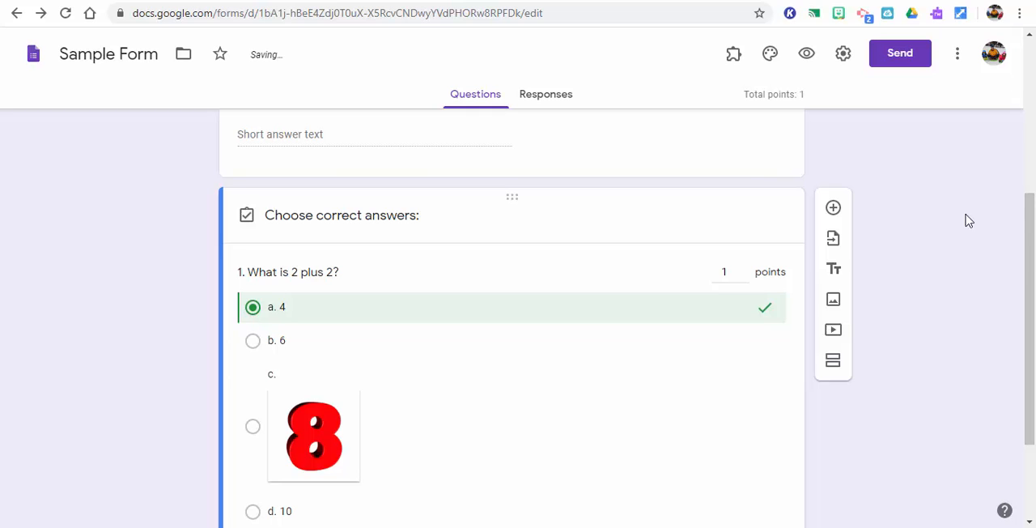
# View the answer feedback entries for incorrect and correct answers of question 1, and leave without adding any
pyautogui.scroll(-2, 1026, 324)
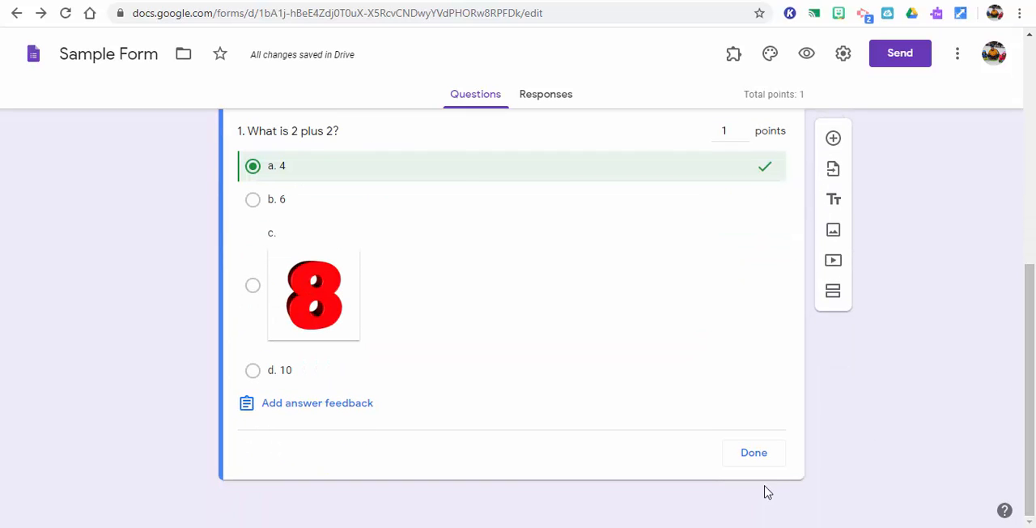
pyautogui.click(332, 410)
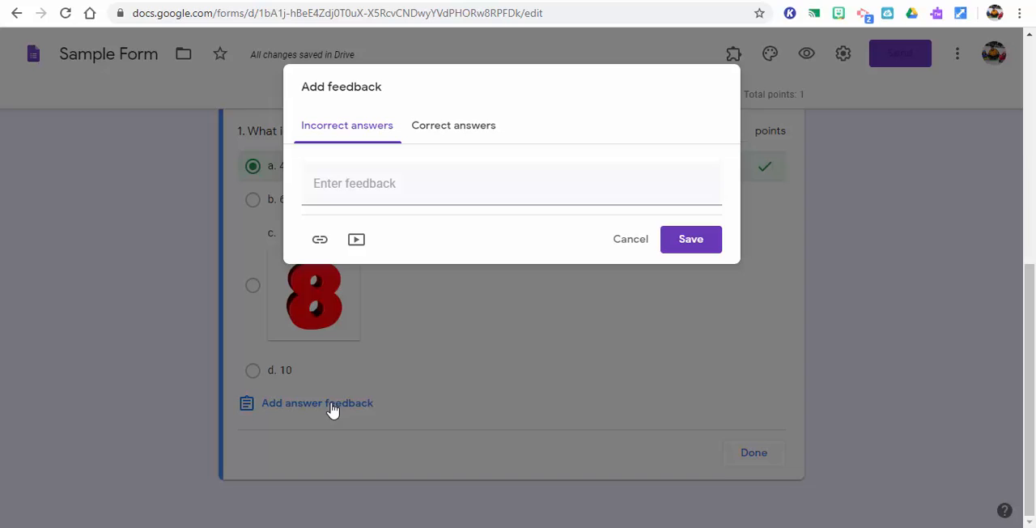
pyautogui.click(417, 187)
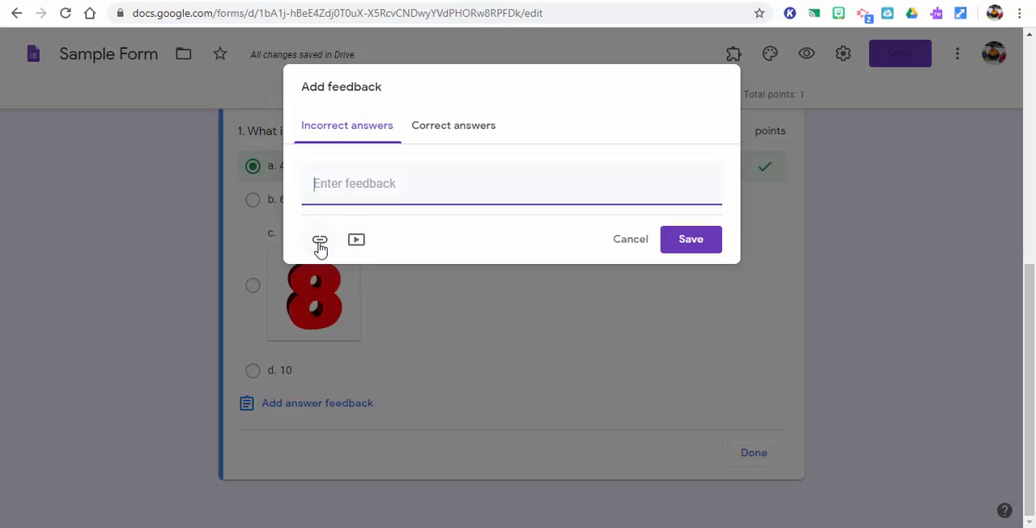
pyautogui.click(438, 128)
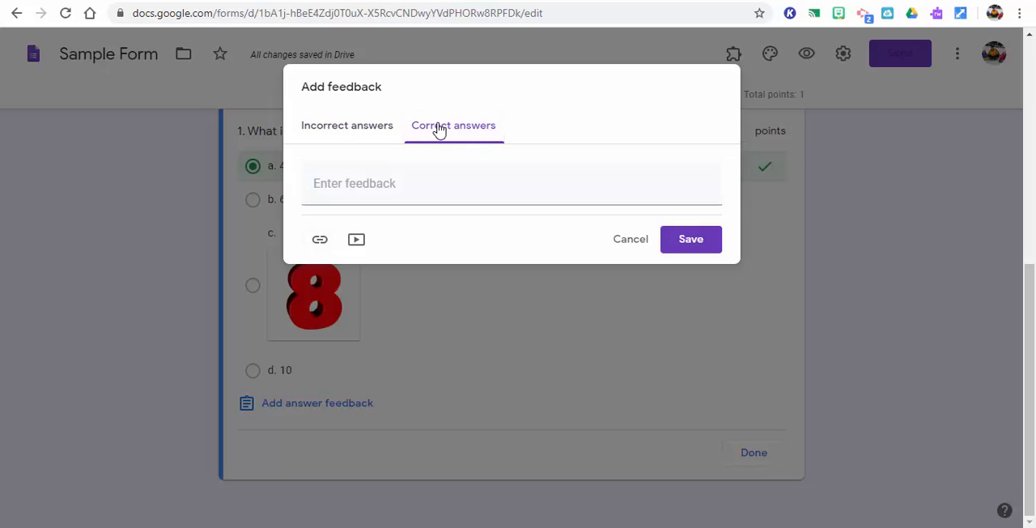
pyautogui.click(633, 243)
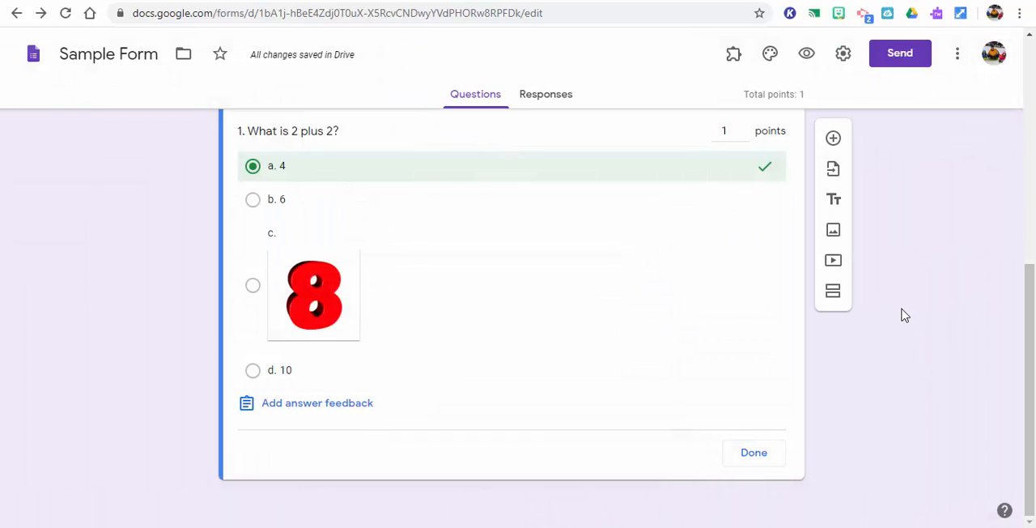
# Finish the answer key of question 1 and add a new question reading "What is the day after Monday?"
pyautogui.click(758, 458)
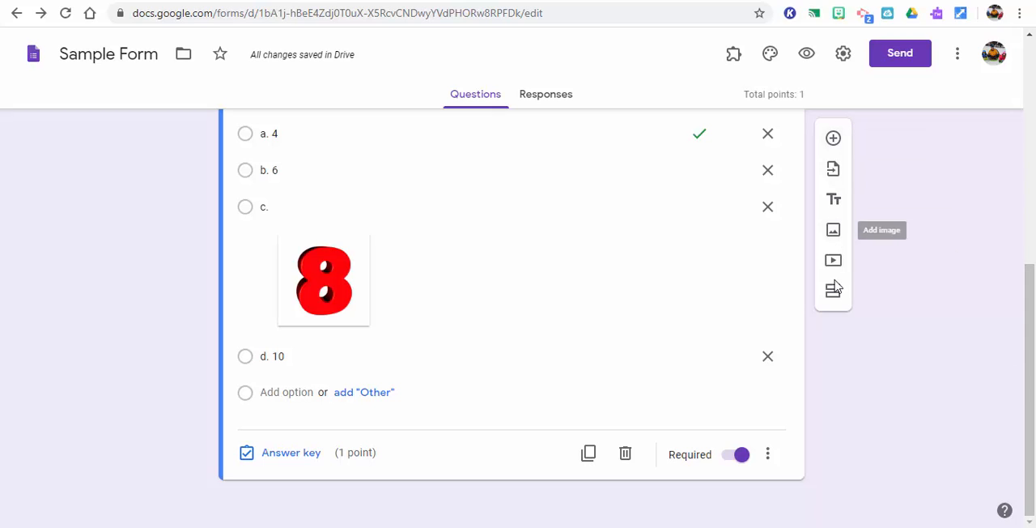
pyautogui.click(834, 139)
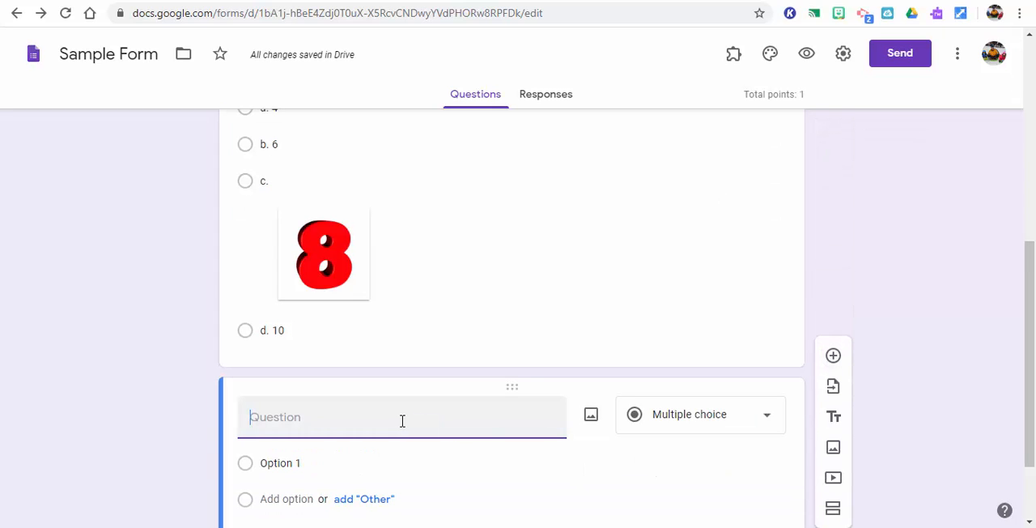
pyautogui.write('What is your')
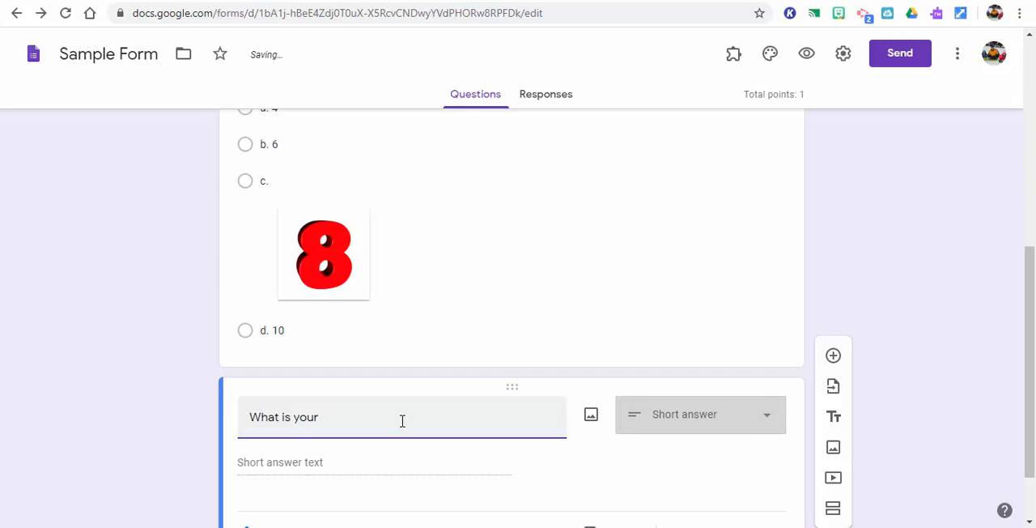
pyautogui.press('BackSpace')
pyautogui.press('BackSpace')
pyautogui.press('BackSpace')
pyautogui.press('BackSpace')
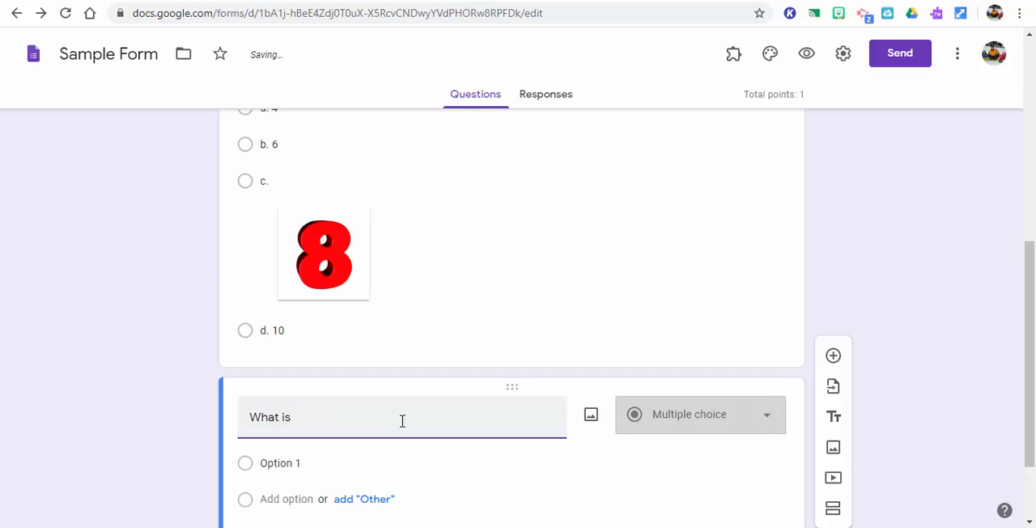
pyautogui.write('the day afte')
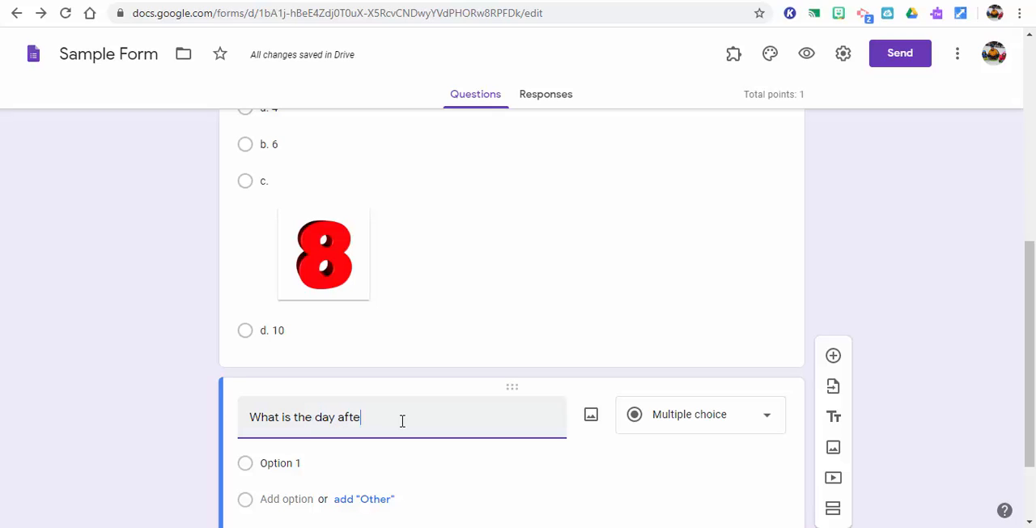
pyautogui.write('r Monday?')
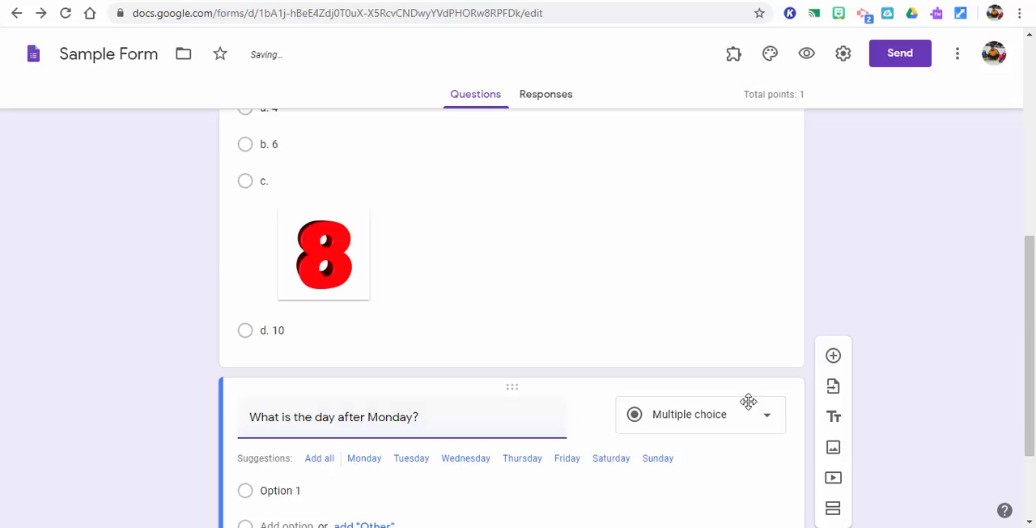
# Change the type of the "What is the day after Monday?" question to Short answer
pyautogui.scroll(-2, 1033, 342)
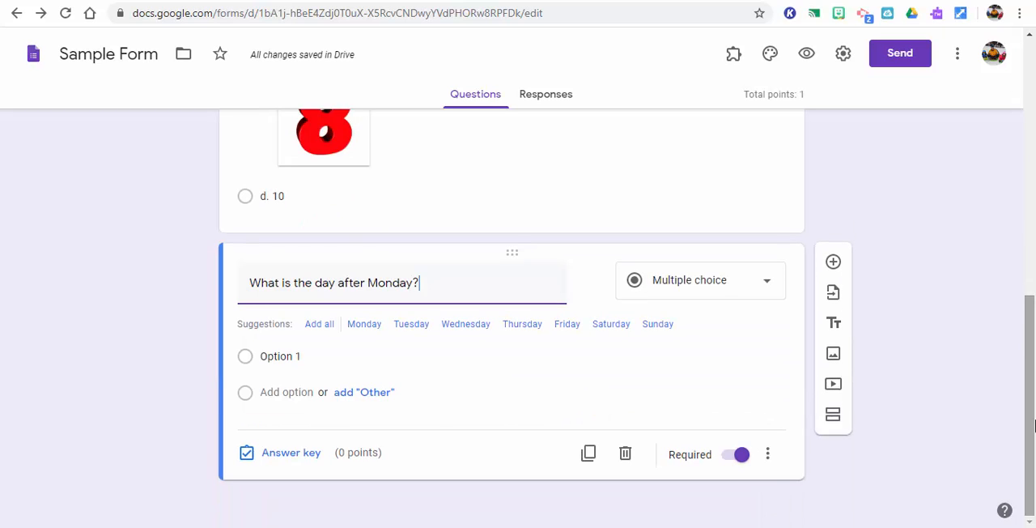
pyautogui.click(768, 293)
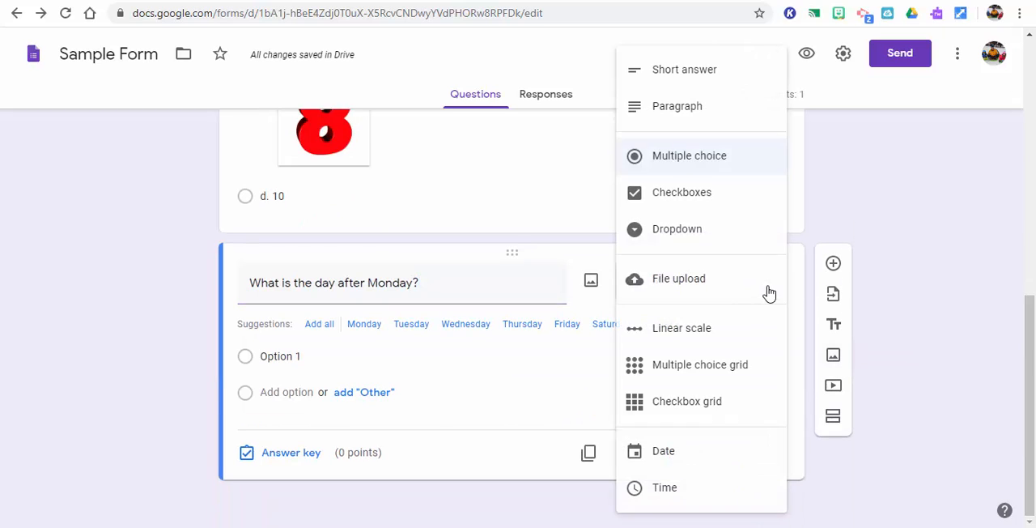
pyautogui.click(701, 73)
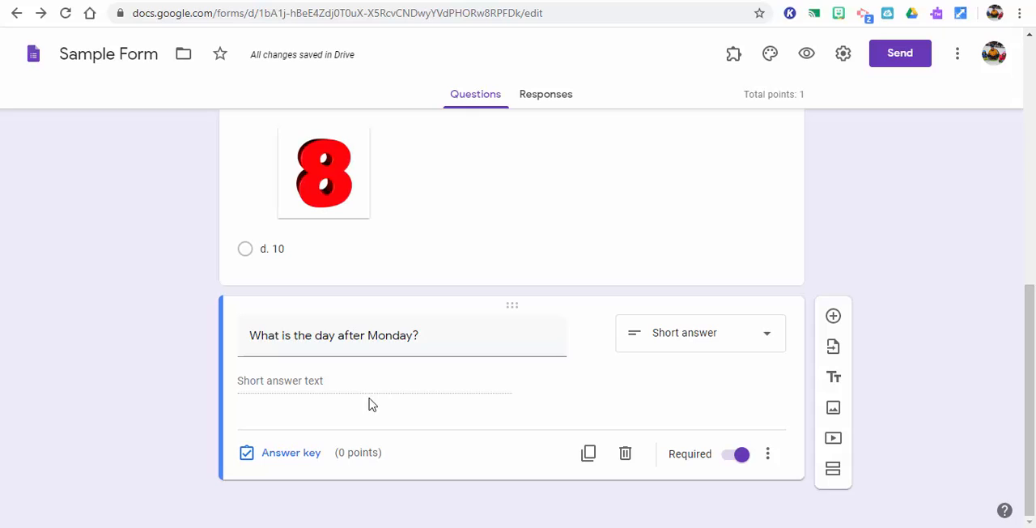
# In the short answer question's answer key, enter "Tuesday" as a correct answer and assign 1 point
pyautogui.click(300, 454)
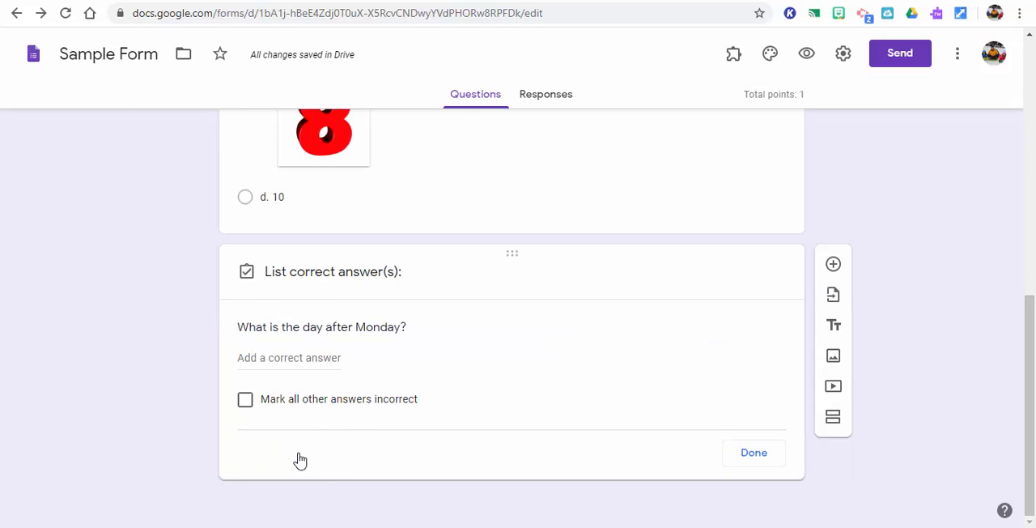
pyautogui.click(323, 359)
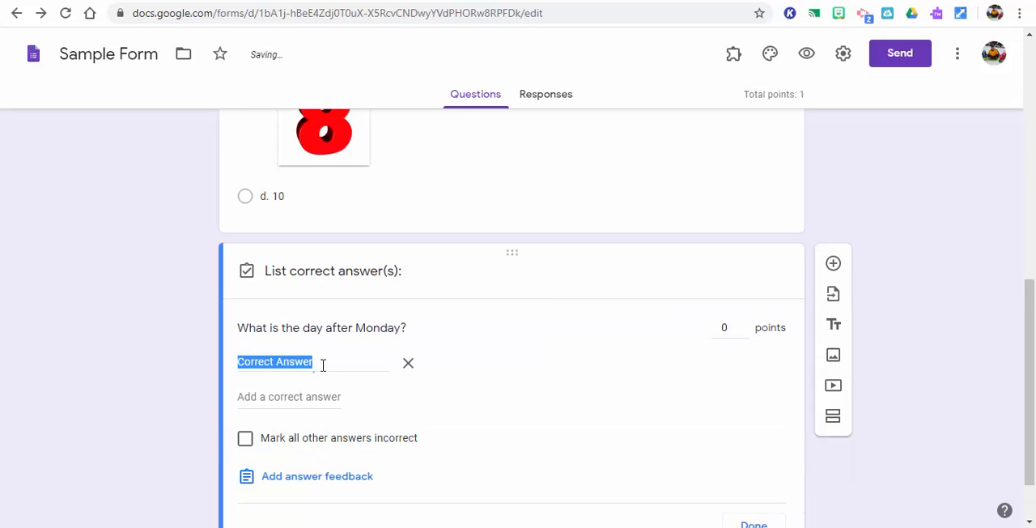
pyautogui.write('Tuesday')
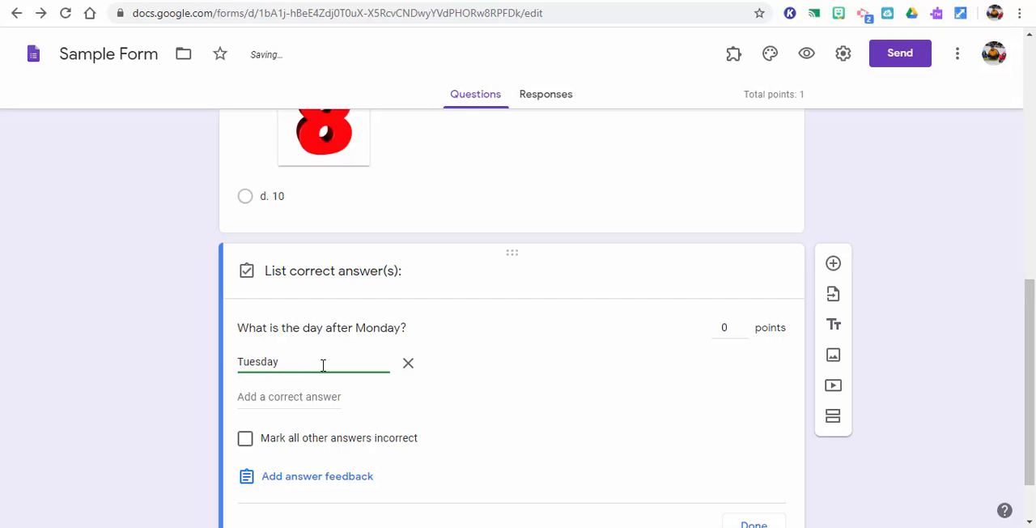
pyautogui.click(744, 325)
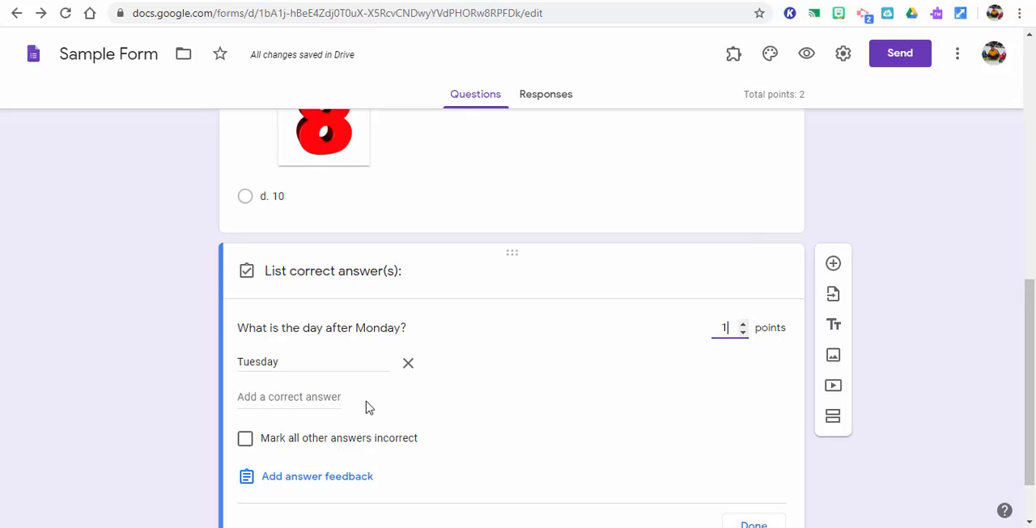
# Add "Tue" and "Tue." as further correct answers, mark all other answers incorrect, and finish the answer key
pyautogui.click(330, 397)
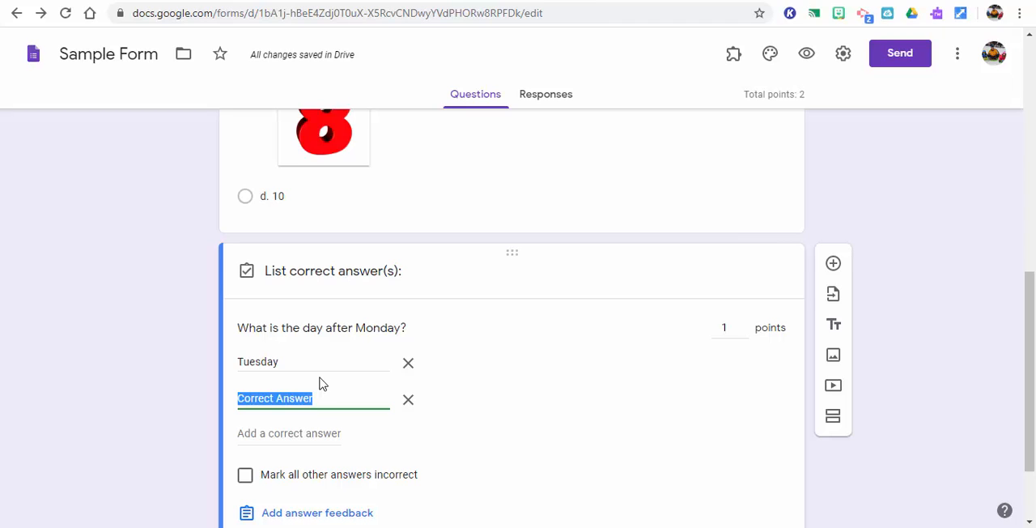
pyautogui.write('Tue')
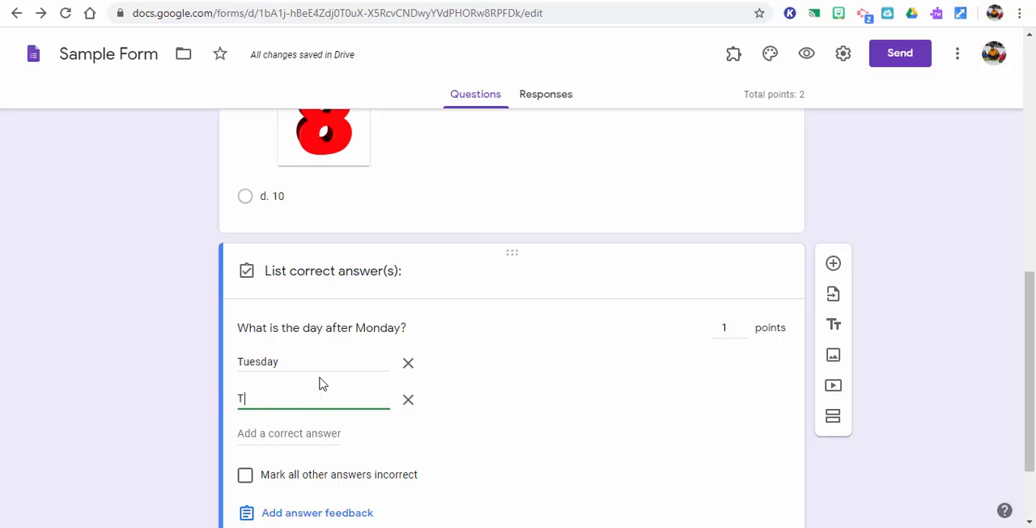
pyautogui.click(303, 433)
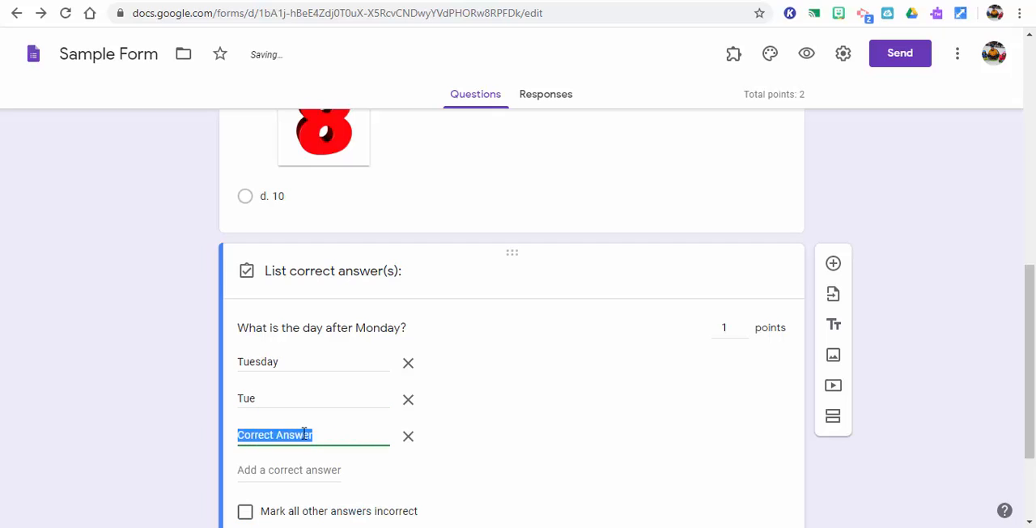
pyautogui.write('Tue.')
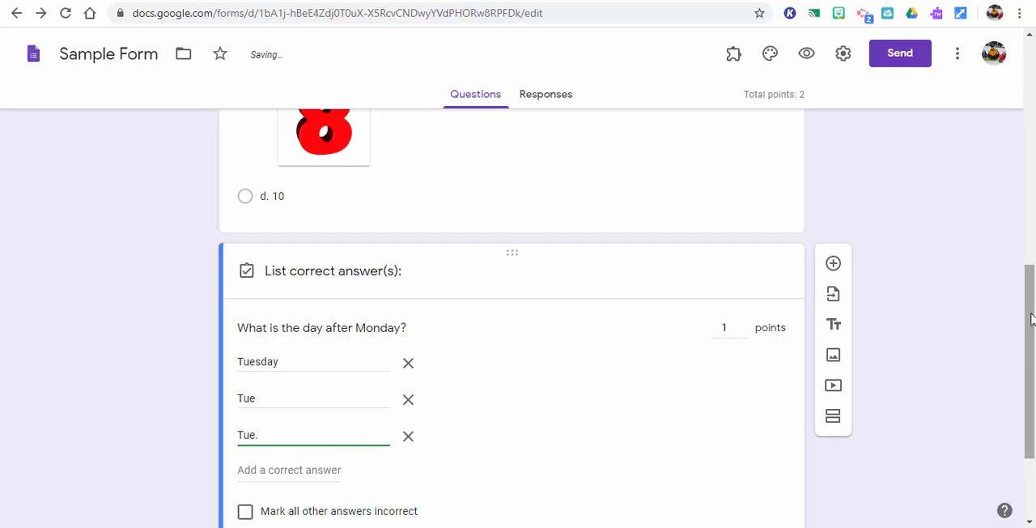
pyautogui.moveTo(1031, 320); pyautogui.dragTo(1033, 380)
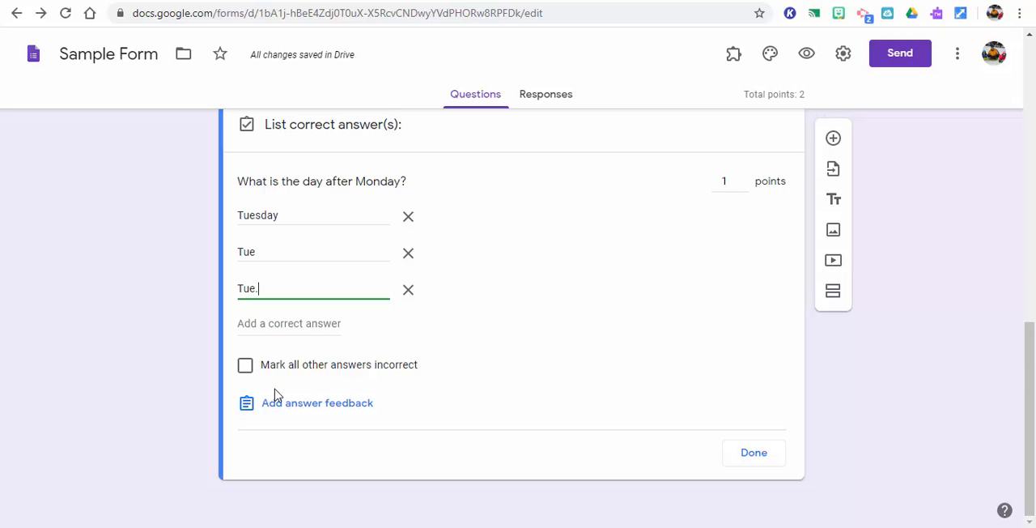
pyautogui.click(244, 370)
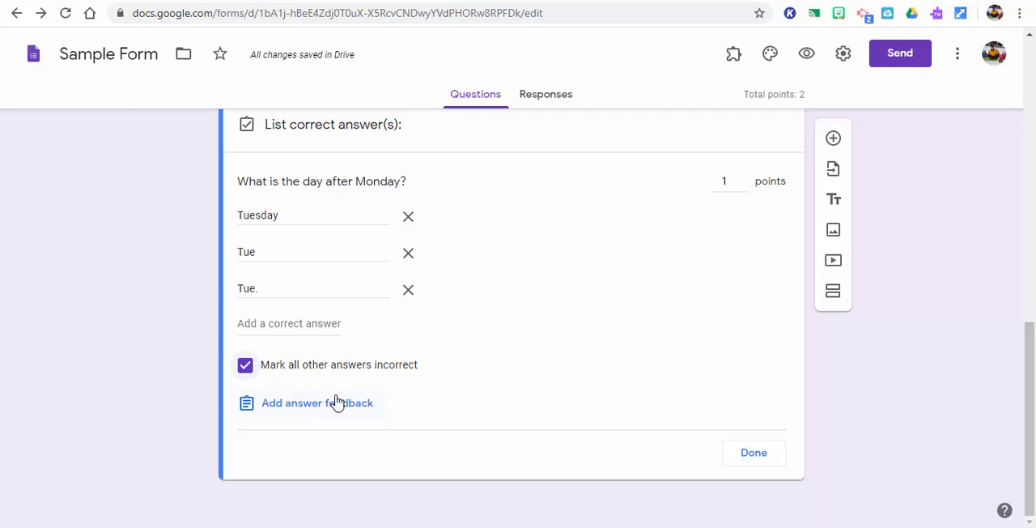
pyautogui.click(753, 454)
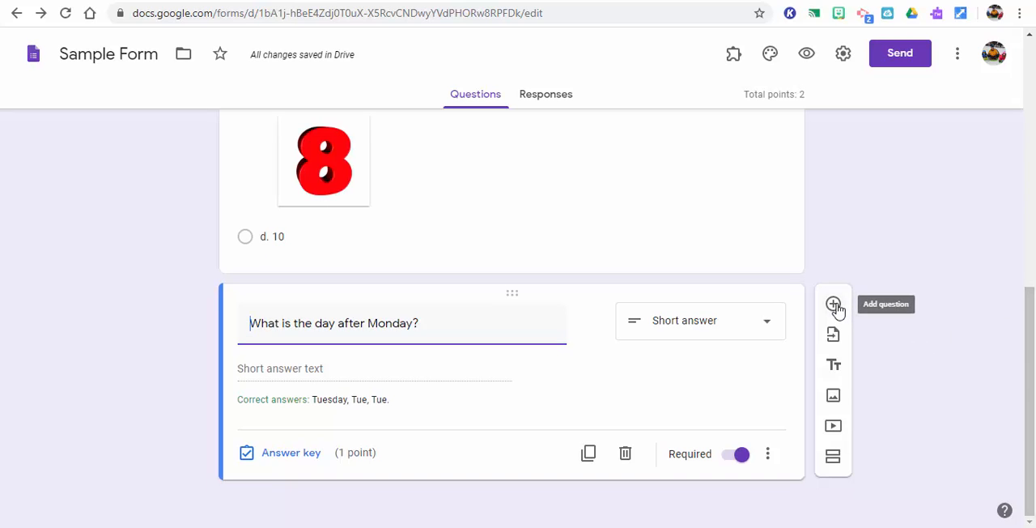
# Add a new section after the "What is the day after Monday?" question and clear its title
pyautogui.click(834, 457)
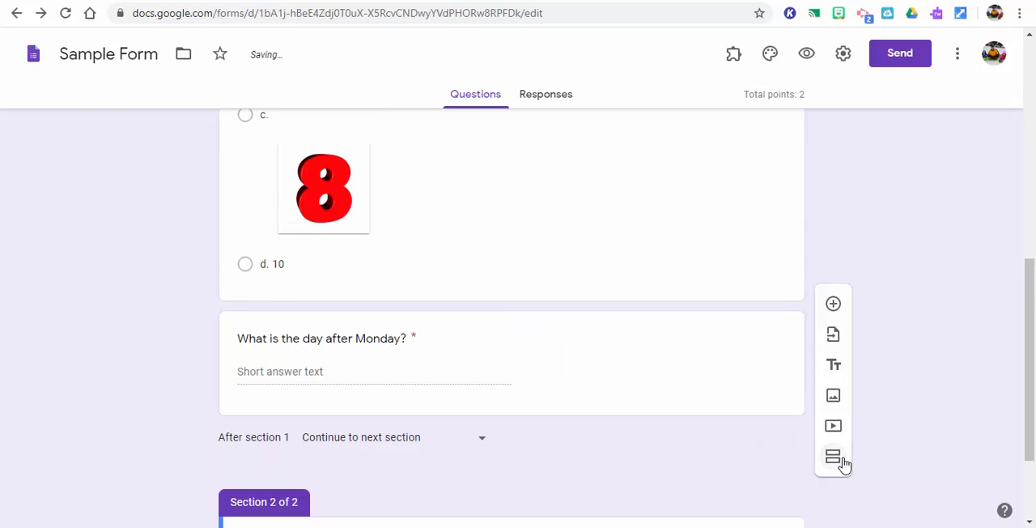
pyautogui.moveTo(1031, 321); pyautogui.dragTo(1033, 435)
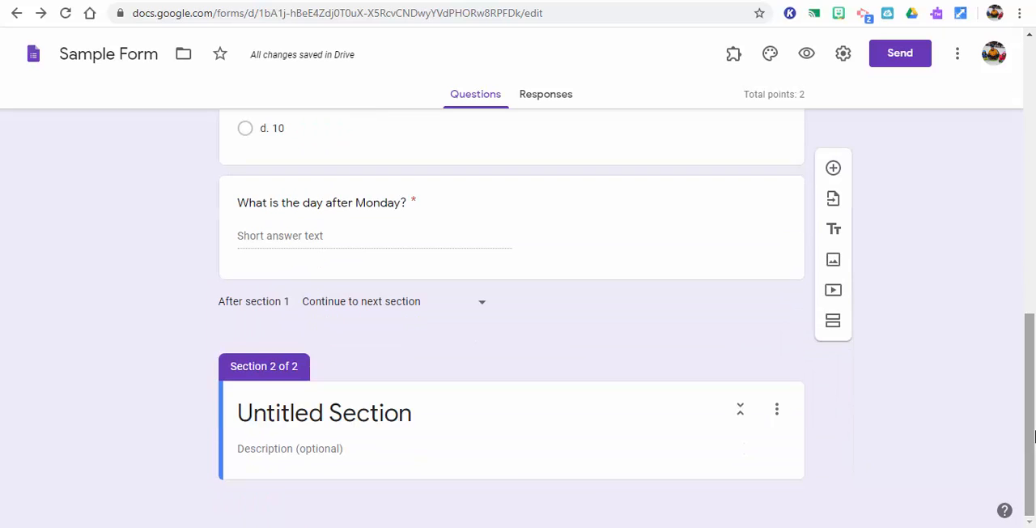
pyautogui.click(419, 412)
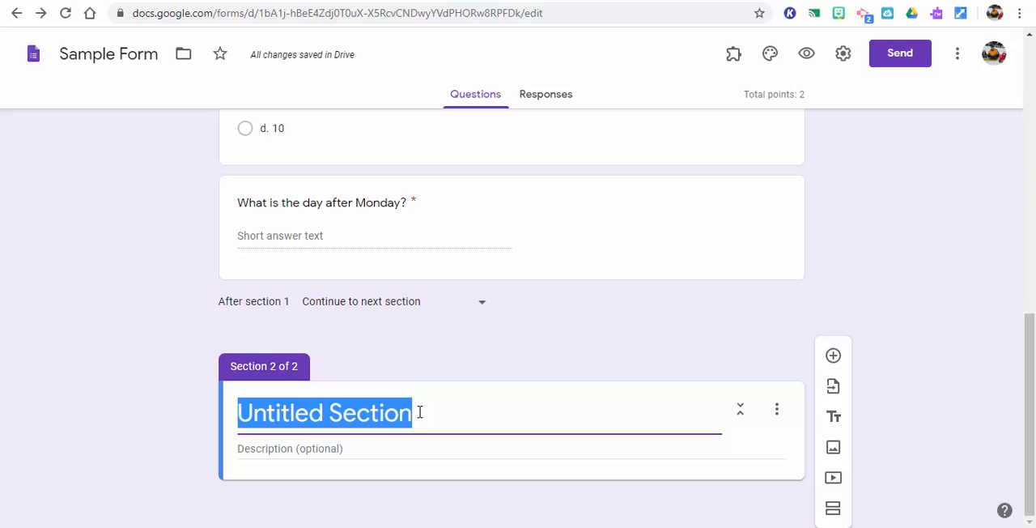
pyautogui.press('BackSpace')
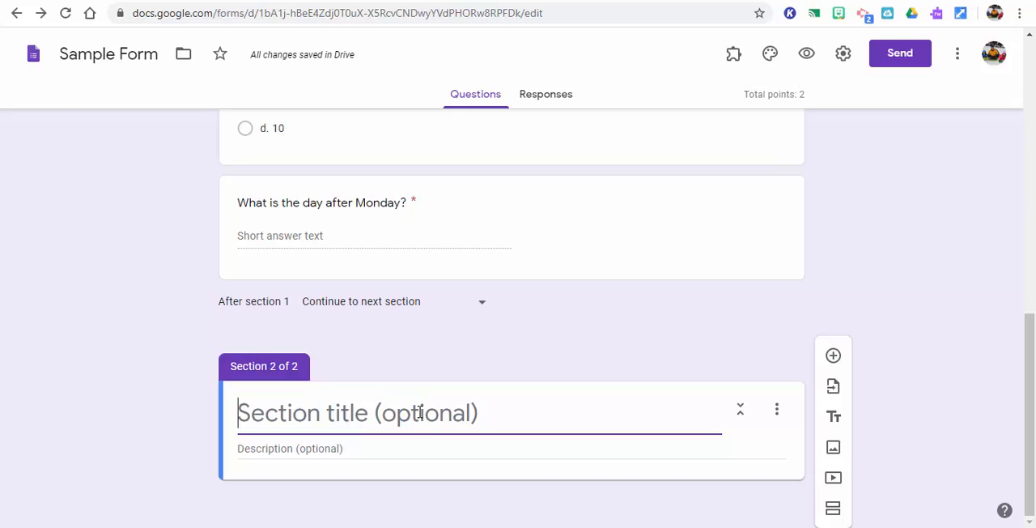
# Add a paragraph question to section 2 reading "Tell me what you learned from watching the video of the moon?"
pyautogui.click(834, 358)
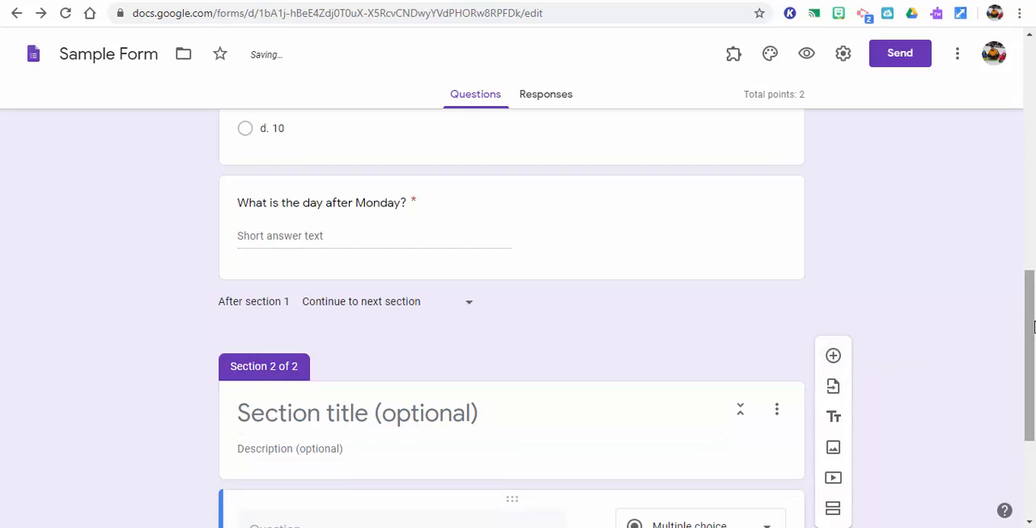
pyautogui.moveTo(1031, 360); pyautogui.dragTo(1031, 439)
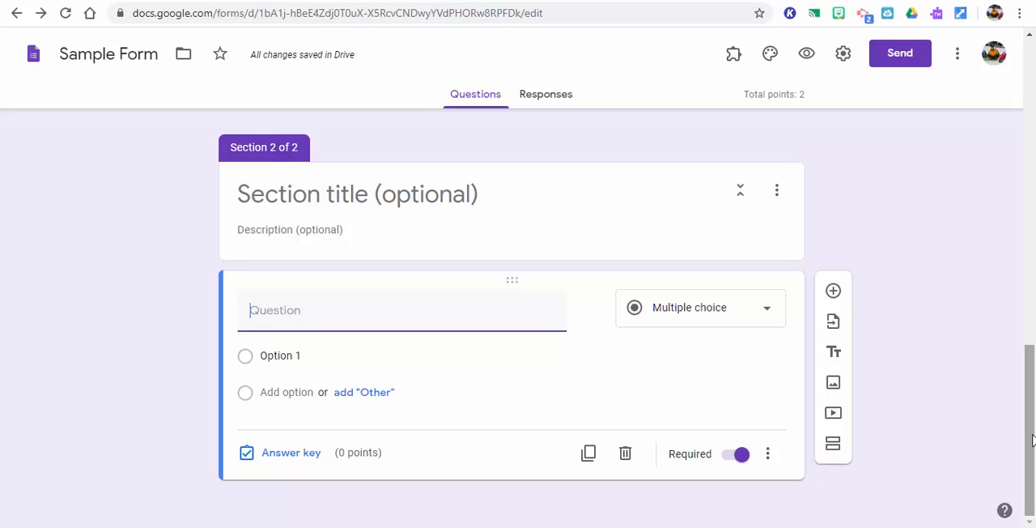
pyautogui.write('Tell me')
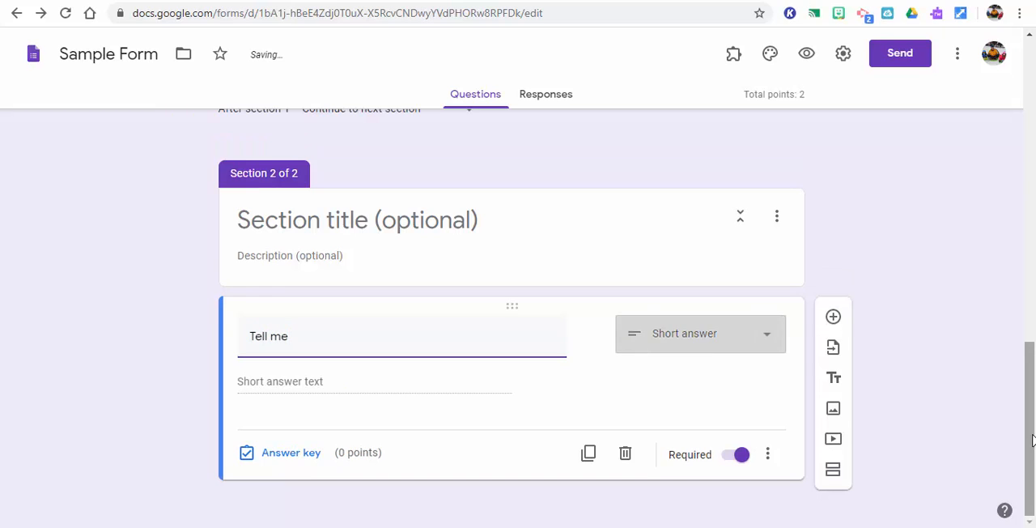
pyautogui.write(' what you')
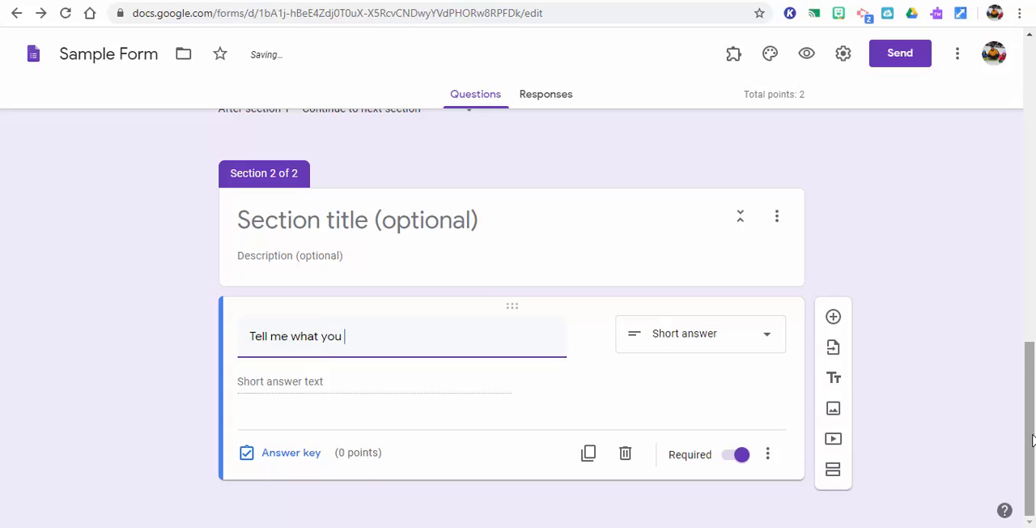
pyautogui.write(' learned ')
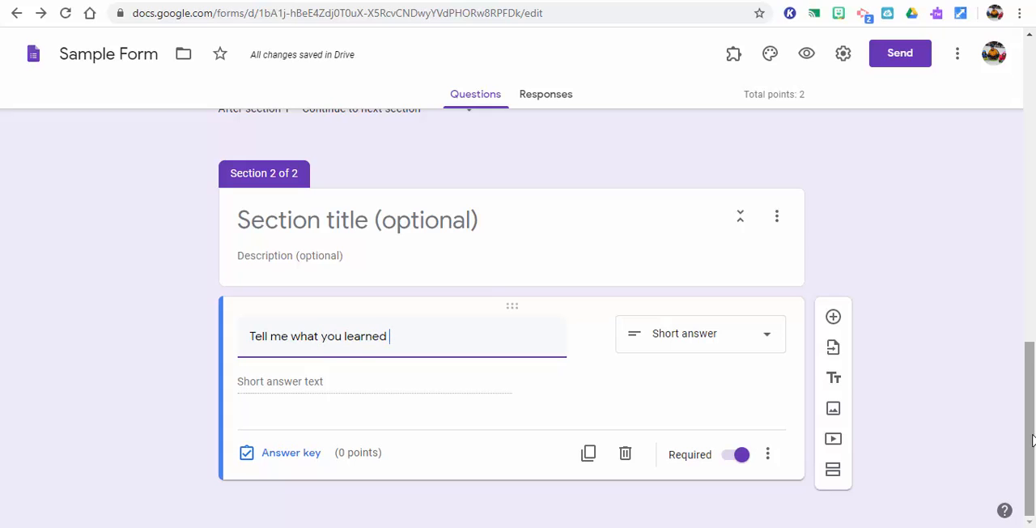
pyautogui.write('from watching t')
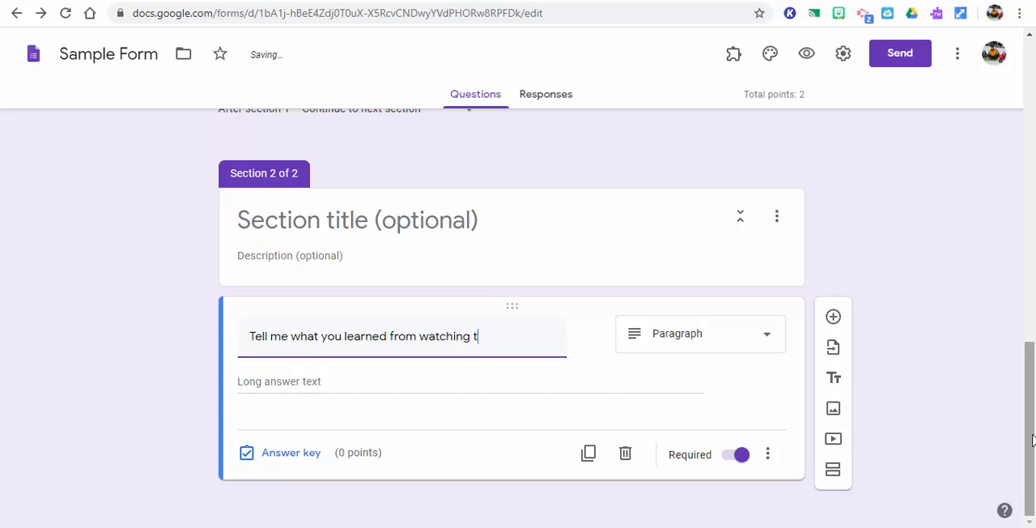
pyautogui.write('he video of th')
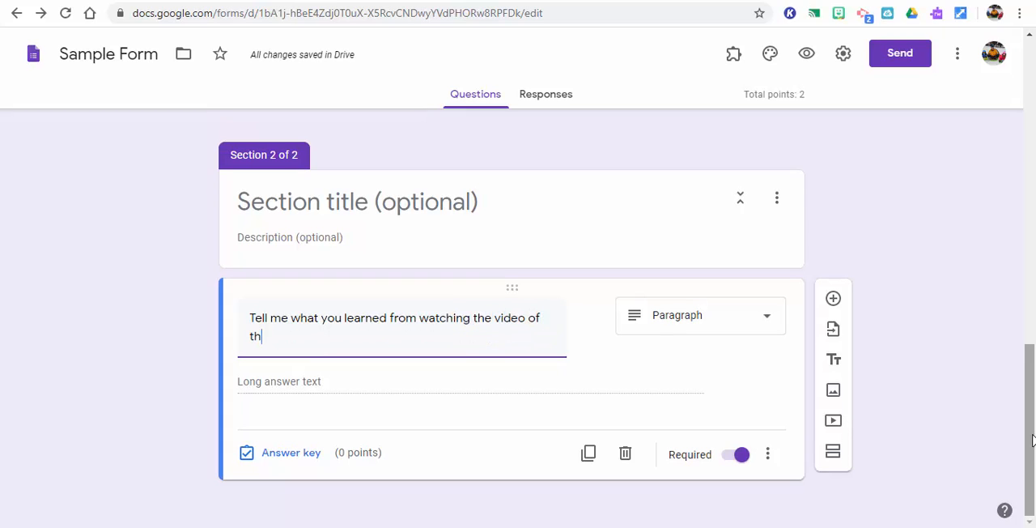
pyautogui.write('e moon?')
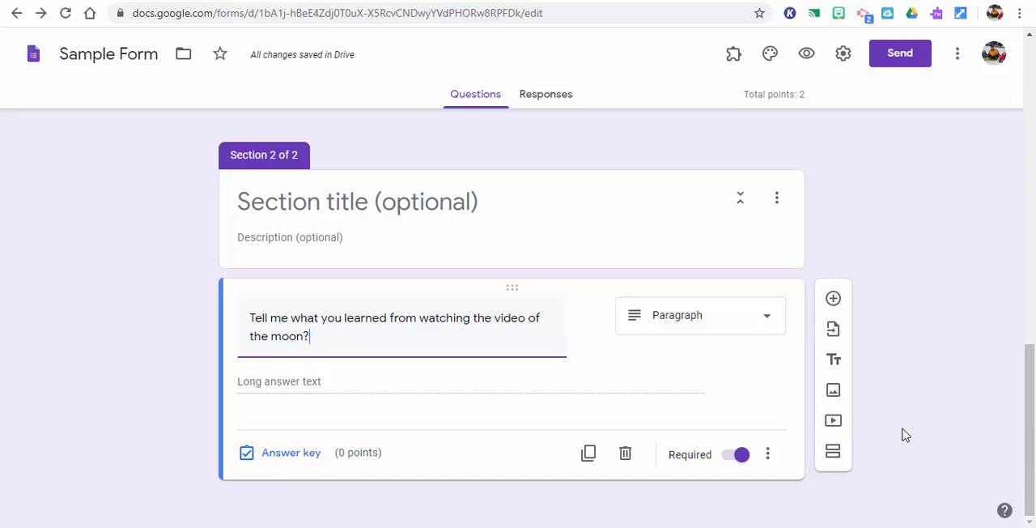
# Search YouTube for "moon" and insert the "Moon 101 | National Geographic" video below the moon question
pyautogui.click(834, 422)
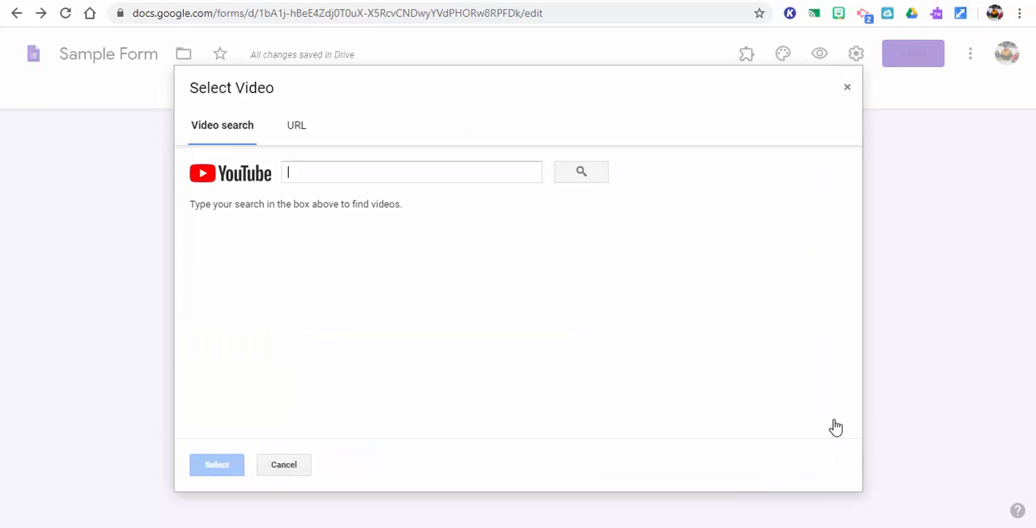
pyautogui.click(422, 169)
pyautogui.write('moon')
pyautogui.press('Return')
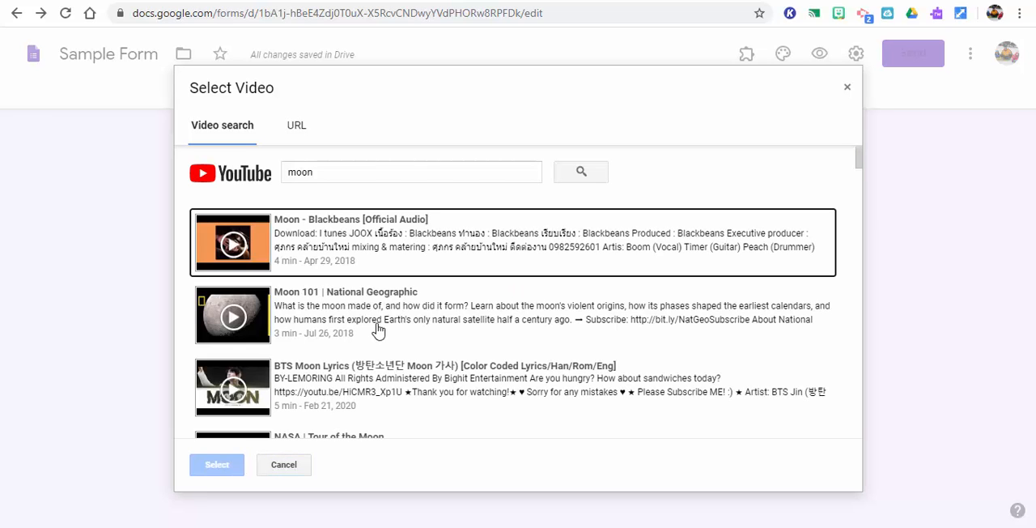
pyautogui.click(380, 324)
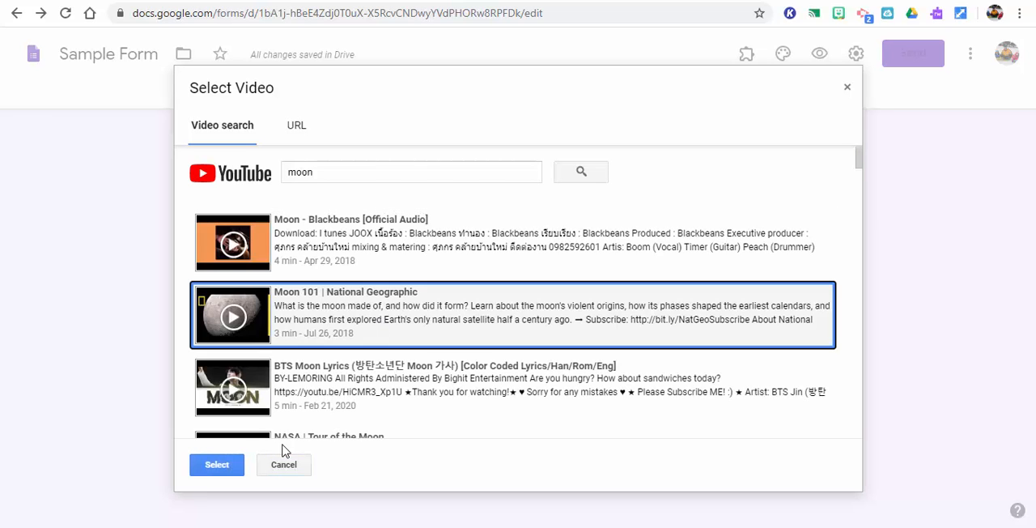
pyautogui.click(224, 468)
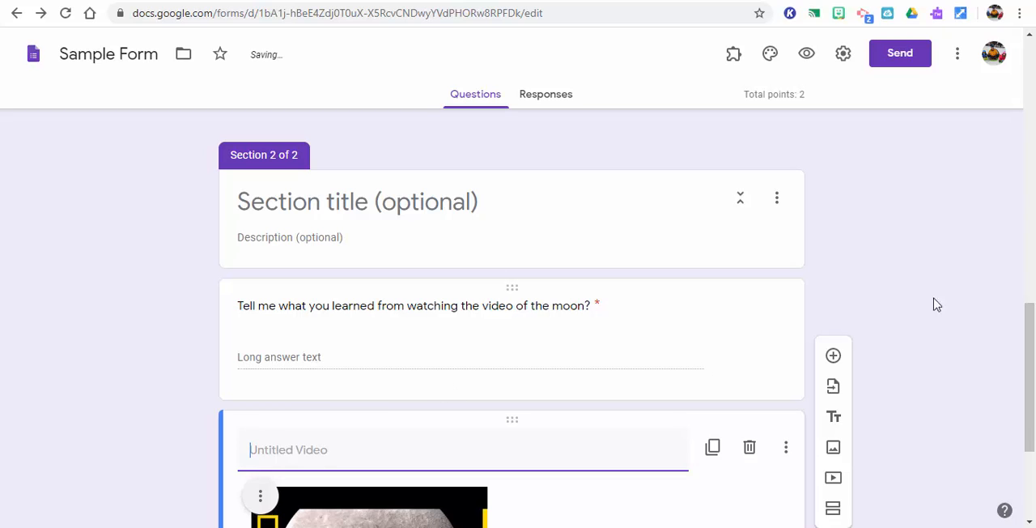
# Title the inserted video "Moon video" and center-align it
pyautogui.write('Moon ')
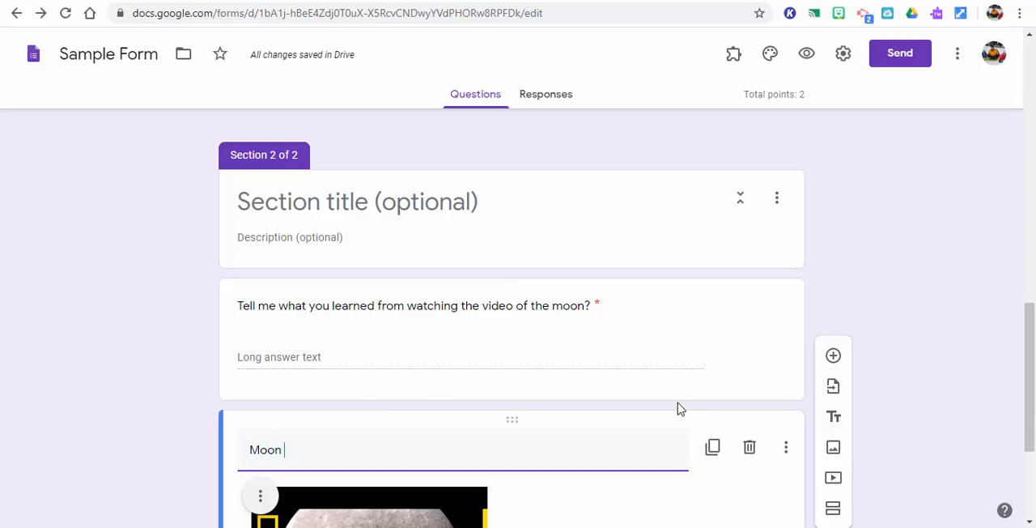
pyautogui.write('video')
pyautogui.moveTo(1032, 336); pyautogui.dragTo(1032, 435)
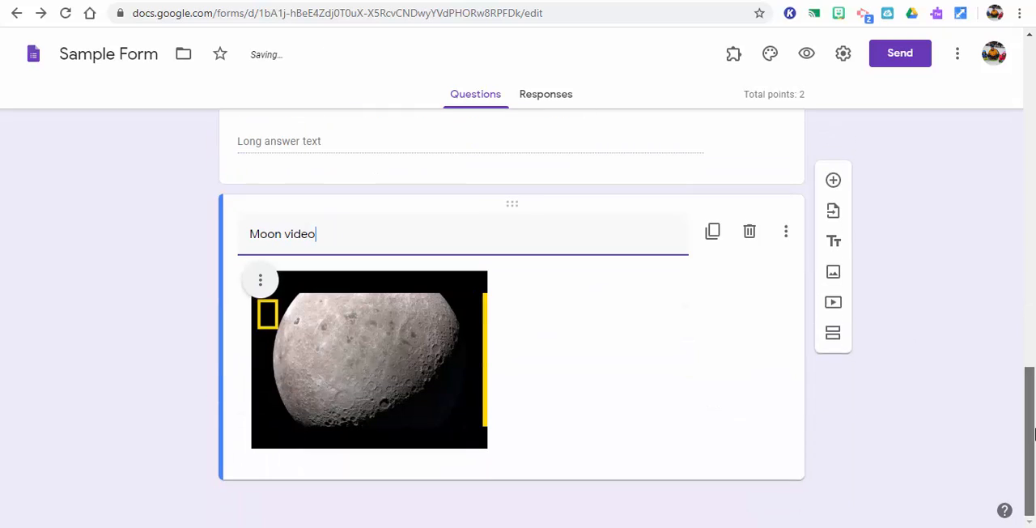
pyautogui.click(259, 280)
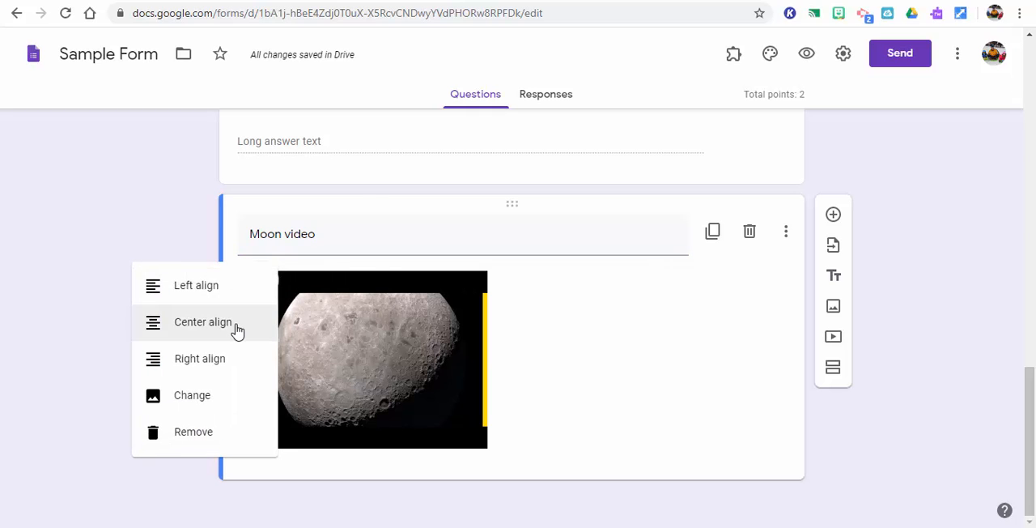
pyautogui.click(237, 330)
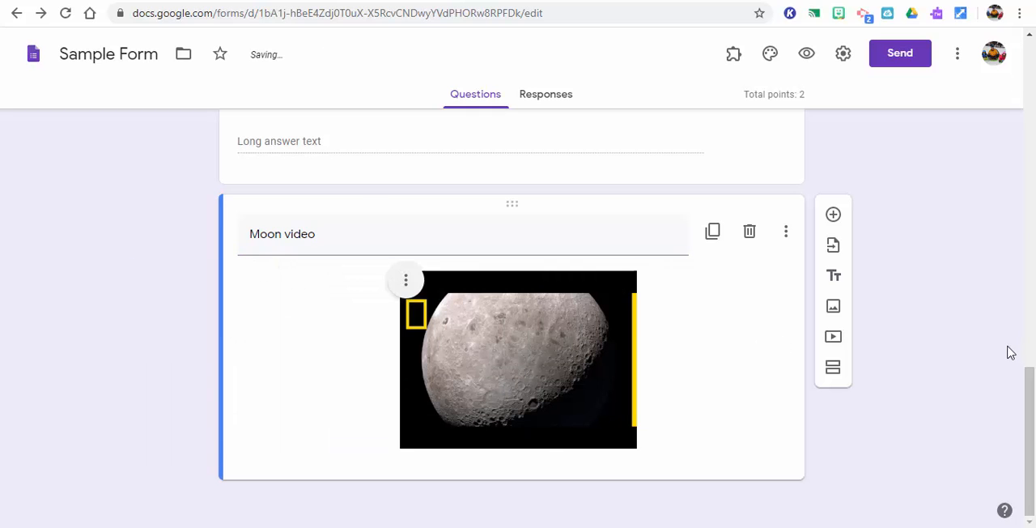
# Look through the existing forms available for importing questions and close the selection without importing any
pyautogui.moveTo(1028, 394); pyautogui.dragTo(1030, 419)
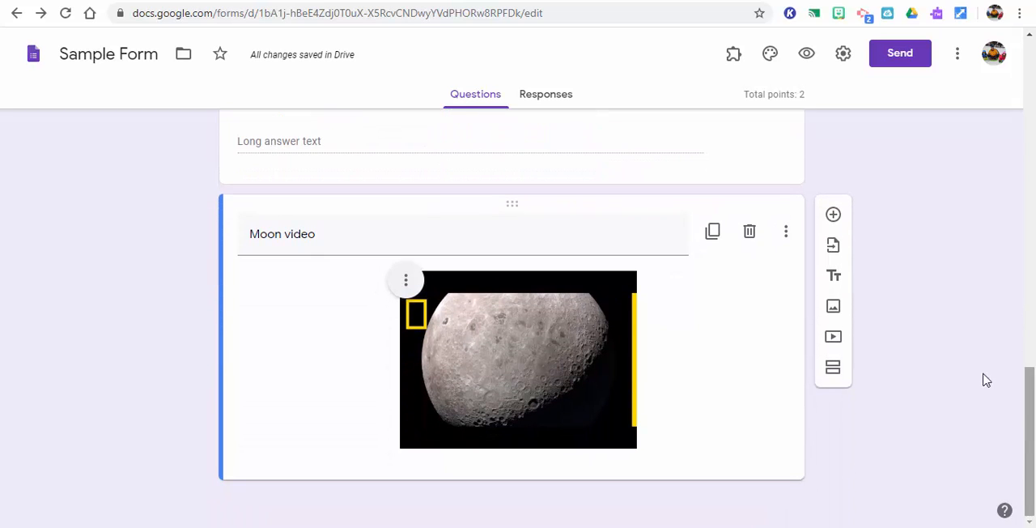
pyautogui.click(835, 246)
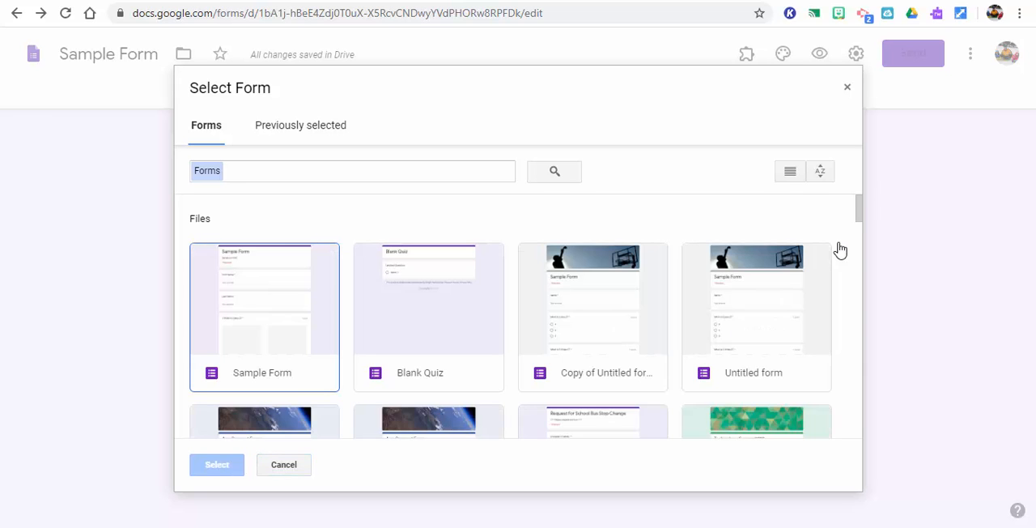
pyautogui.moveTo(858, 208)
pyautogui.mouseDown()
pyautogui.moveTo(860, 294)
pyautogui.moveTo(860, 209)
pyautogui.mouseUp()
pyautogui.click(292, 465)
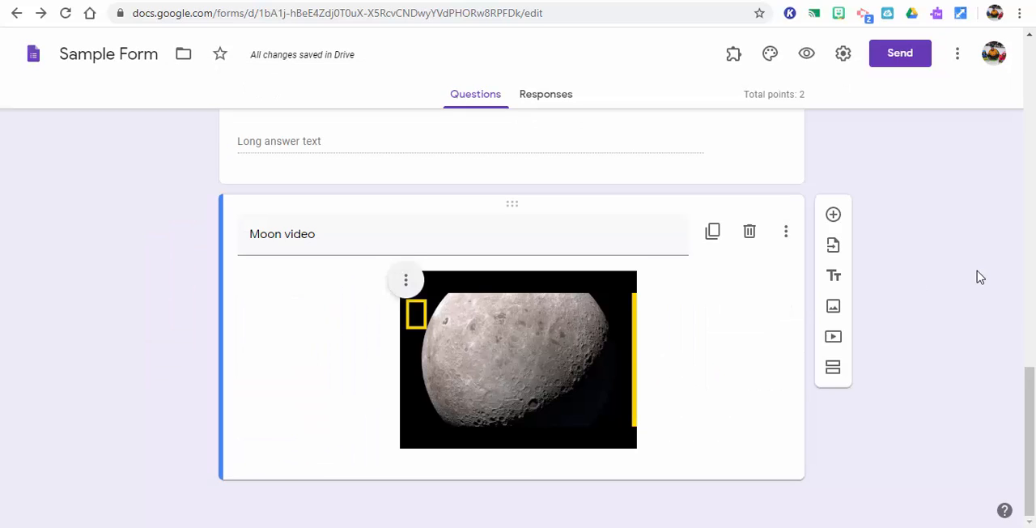
pyautogui.moveTo(1031, 412); pyautogui.dragTo(1033, 478)
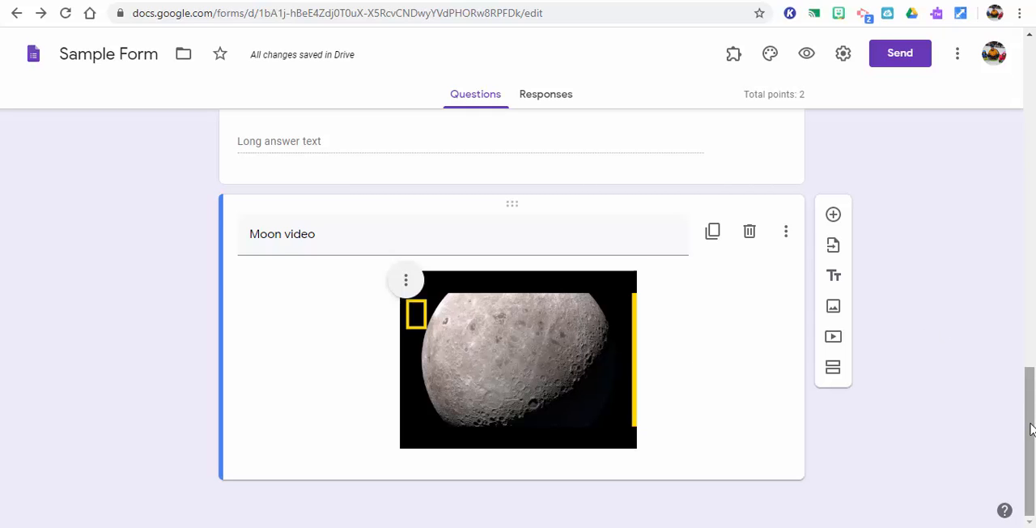
pyautogui.moveTo(1031, 423)
pyautogui.mouseDown()
pyautogui.moveTo(1030, 354)
pyautogui.moveTo(1030, 417)
pyautogui.mouseUp()
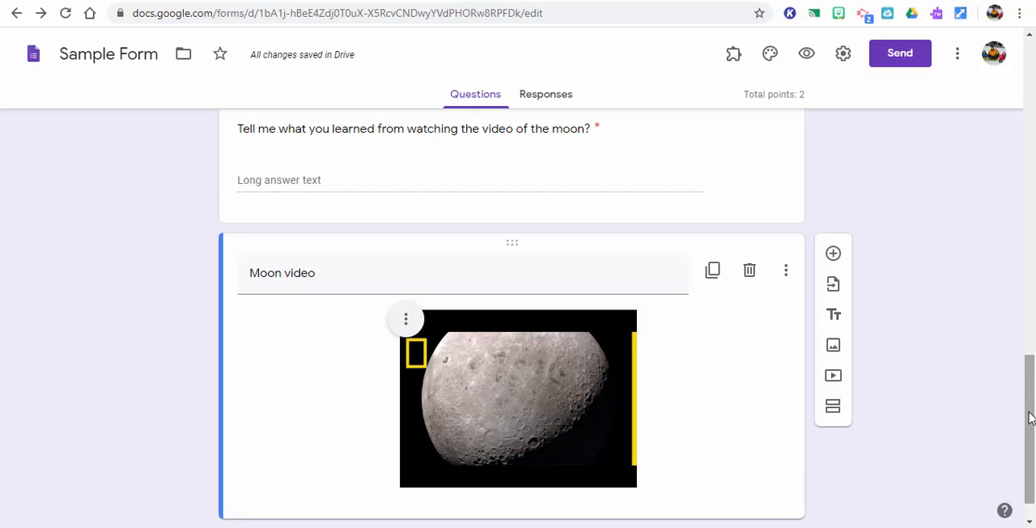
pyautogui.moveTo(1030, 418); pyautogui.dragTo(1032, 431)
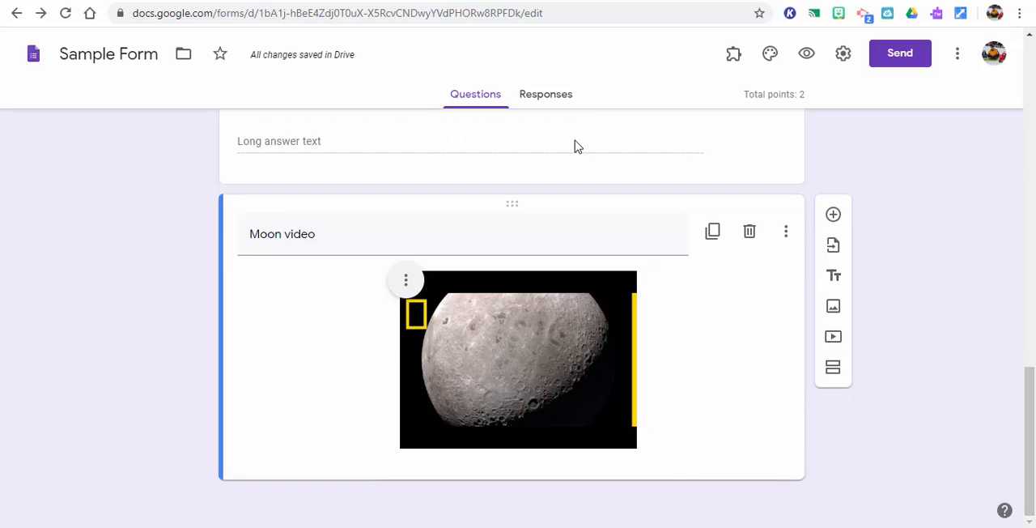
# View the feedback and points options in the moon question's answer key and close it without changes
pyautogui.scroll(3, 1034, 414)
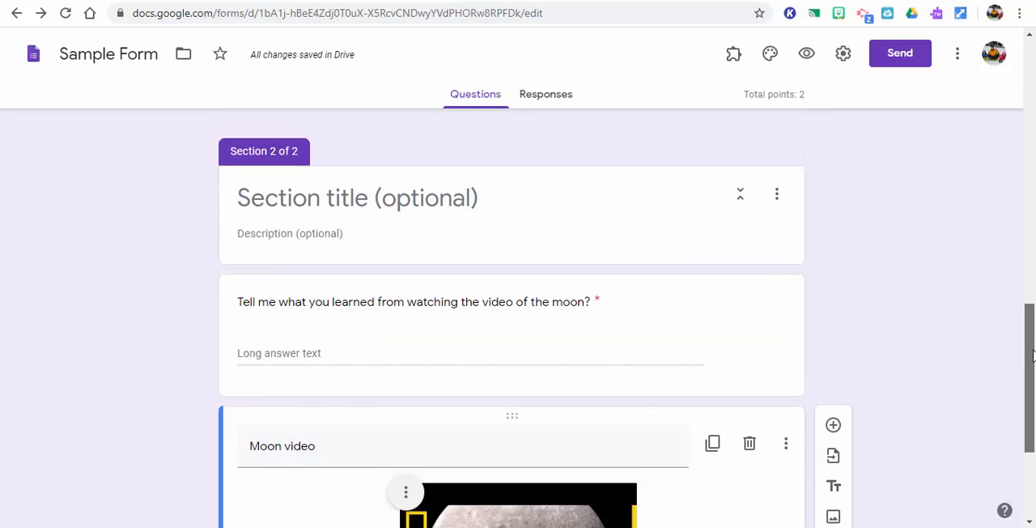
pyautogui.click(532, 347)
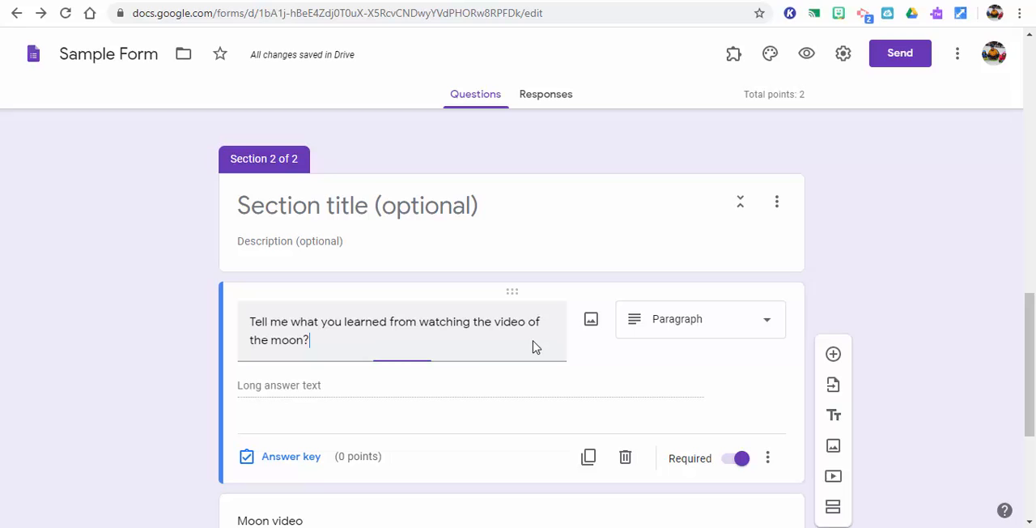
pyautogui.click(292, 456)
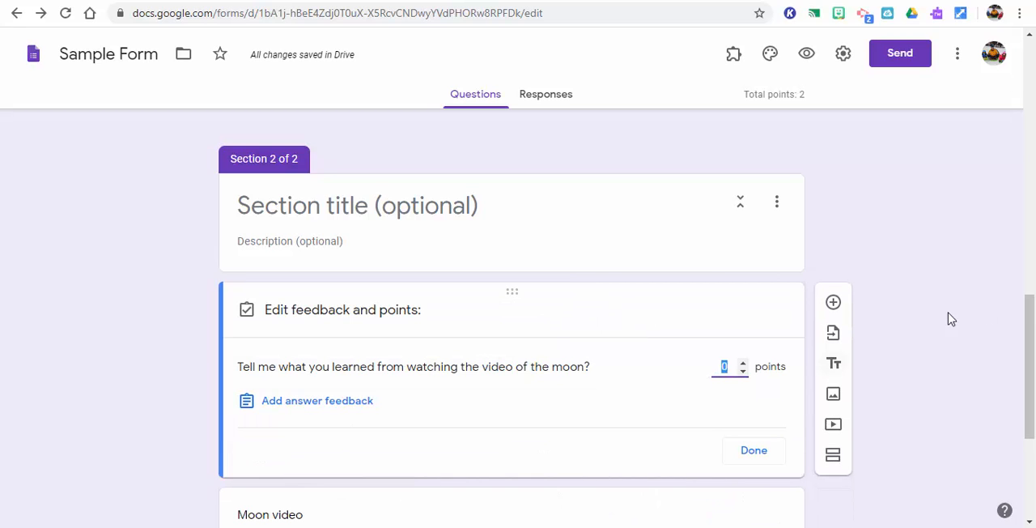
pyautogui.moveTo(1031, 338); pyautogui.dragTo(1033, 389)
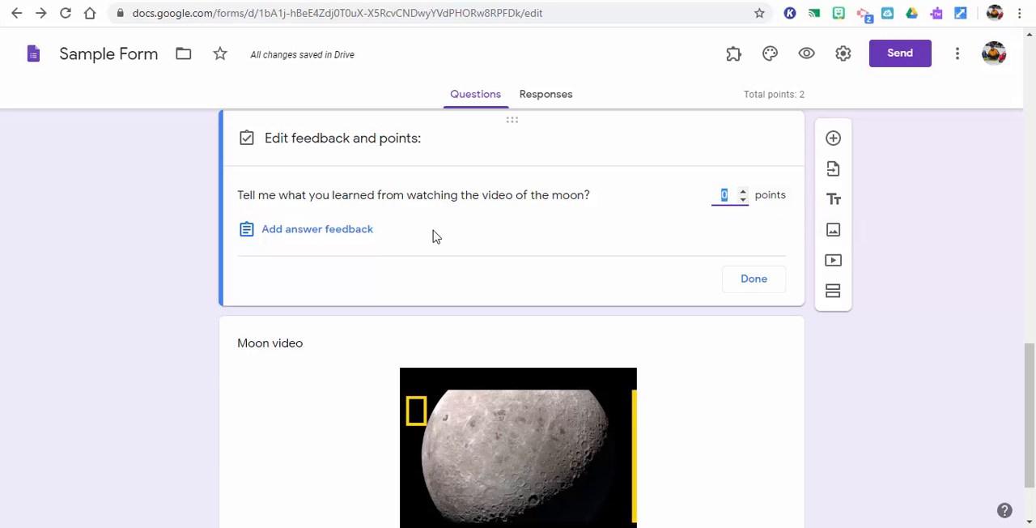
pyautogui.click(754, 280)
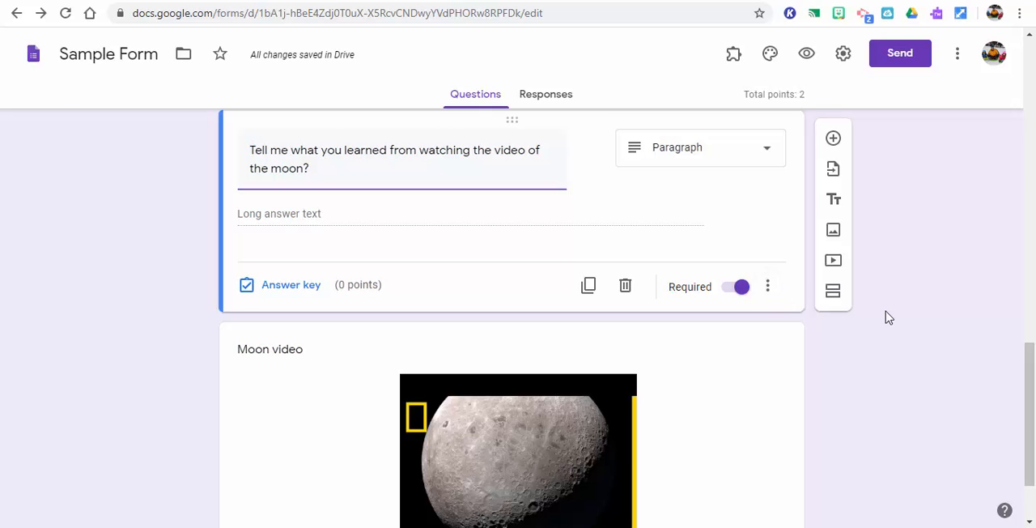
# Preview the form as a respondent and look over the questions in its first section
pyautogui.moveTo(1029, 427); pyautogui.dragTo(1017, 114)
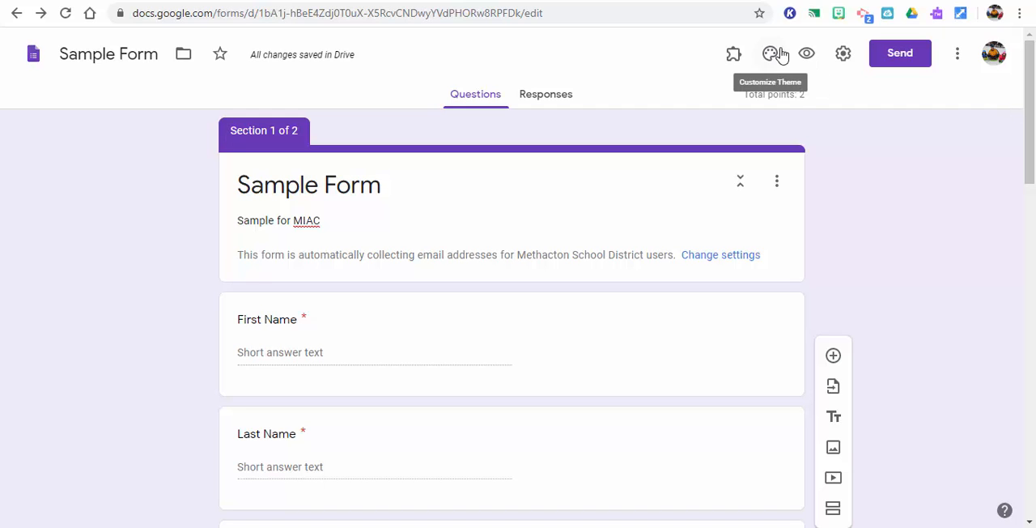
pyautogui.click(806, 54)
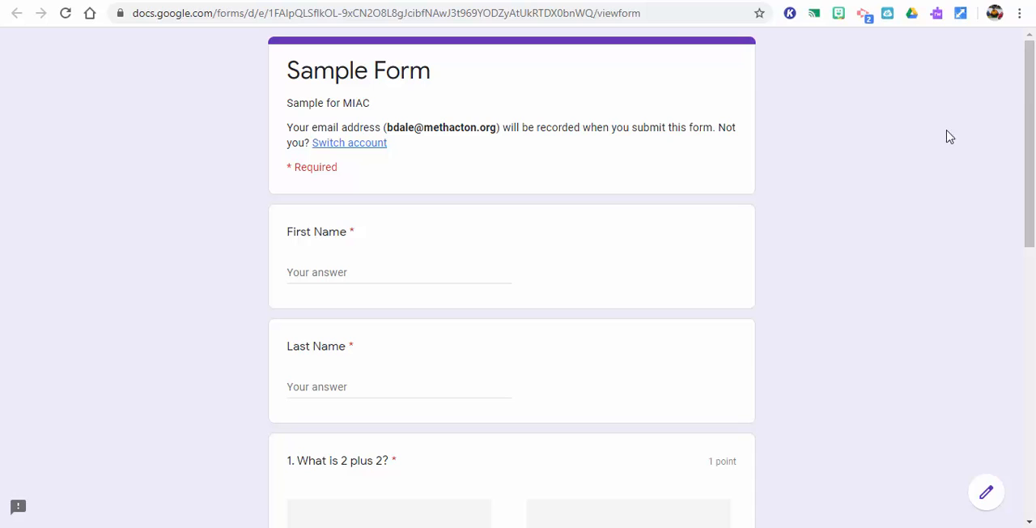
pyautogui.moveTo(1034, 145); pyautogui.dragTo(1035, 329)
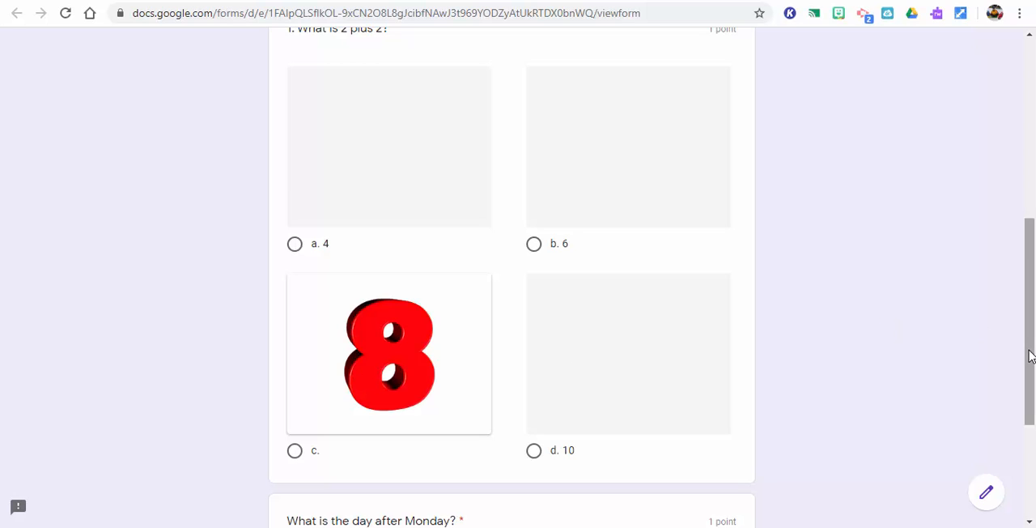
pyautogui.moveTo(1031, 351); pyautogui.dragTo(1034, 466)
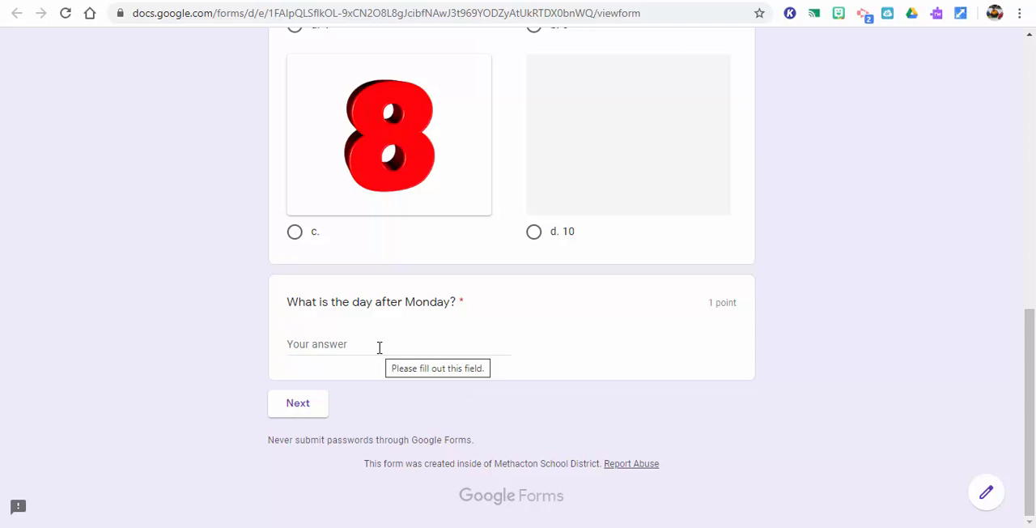
# In the preview, choose option c for "What is 2 plus 2?", answer the day question with "Tuesday", and try to continue to the next section
pyautogui.click(293, 235)
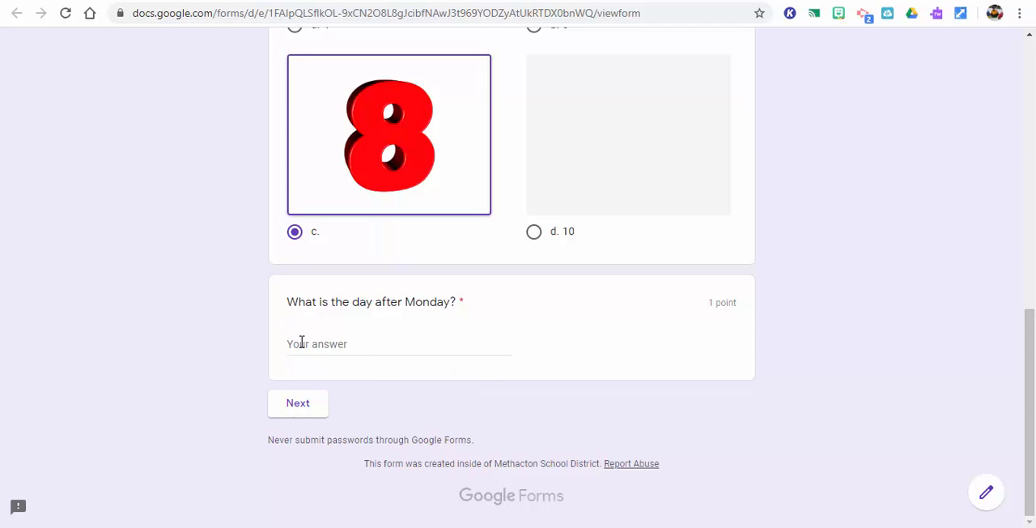
pyautogui.write('Tuesday')
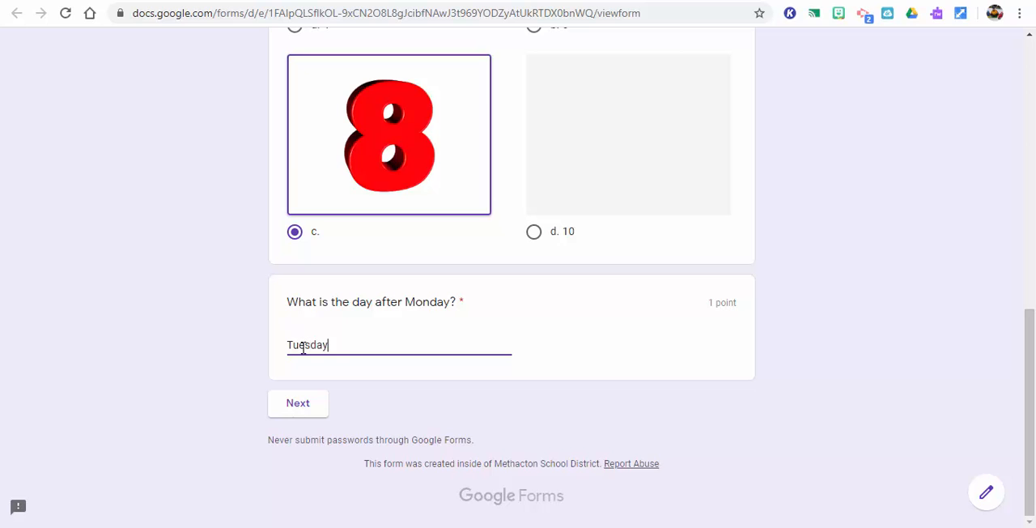
pyautogui.click(308, 414)
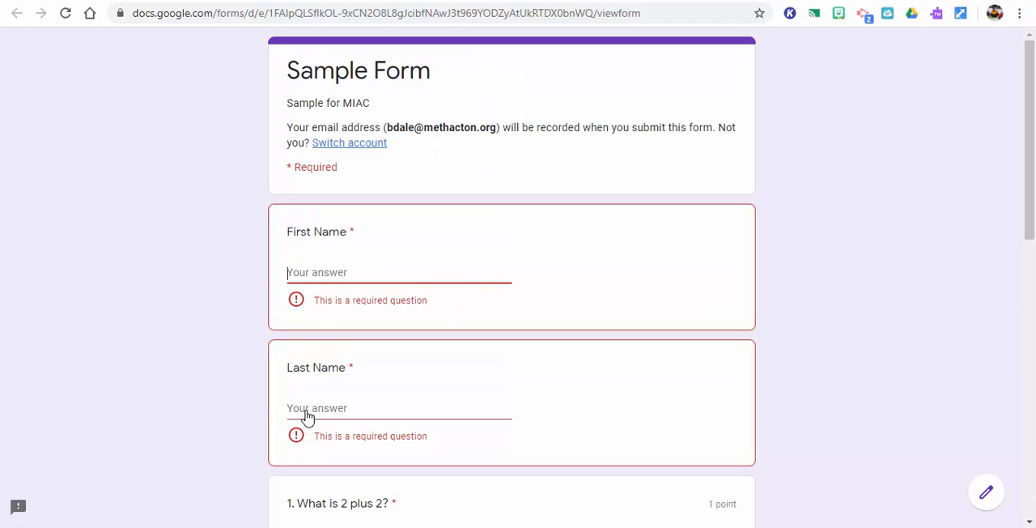
# Fill in the respondent's first and last name in the preview and continue to the form's second section
pyautogui.write('Btrad')
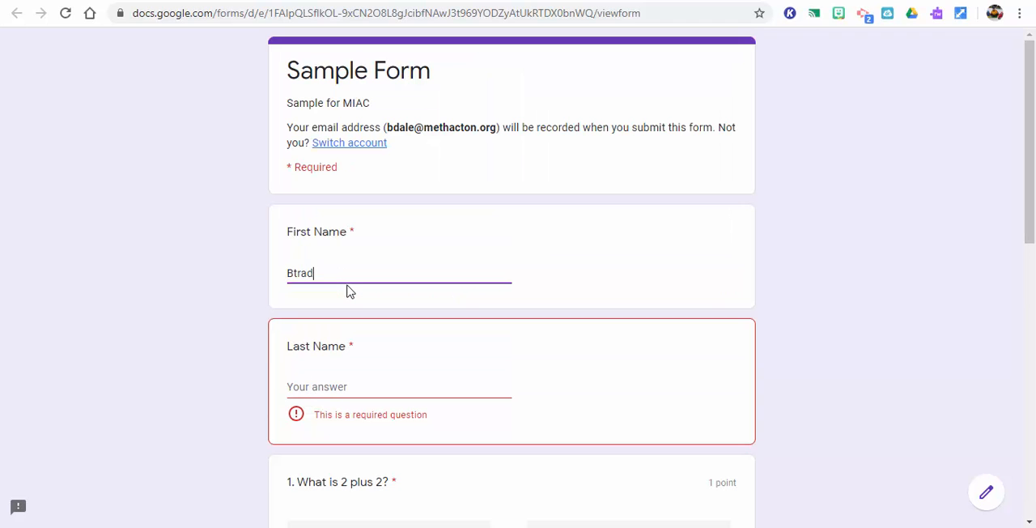
pyautogui.press('Tab')
pyautogui.click(333, 274)
pyautogui.press('BackSpace')
pyautogui.press('BackSpace')
pyautogui.write('ad')
pyautogui.press('Tab')
pyautogui.write('Da')
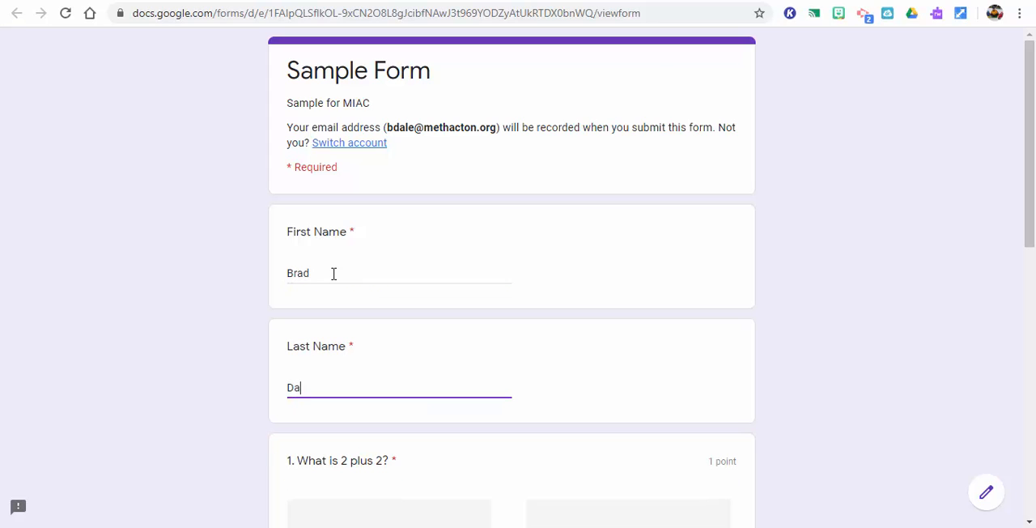
pyautogui.moveTo(1025, 238); pyautogui.dragTo(1031, 525)
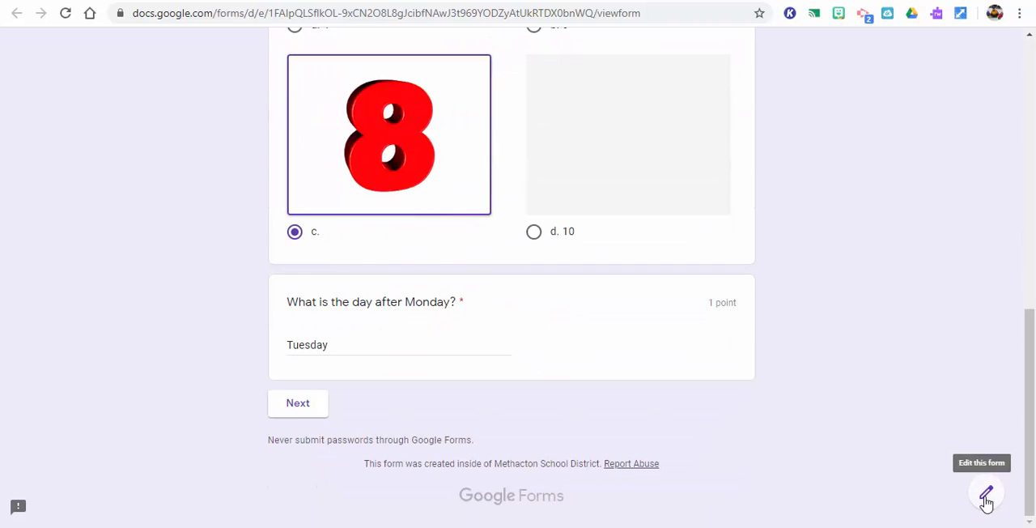
pyautogui.click(298, 404)
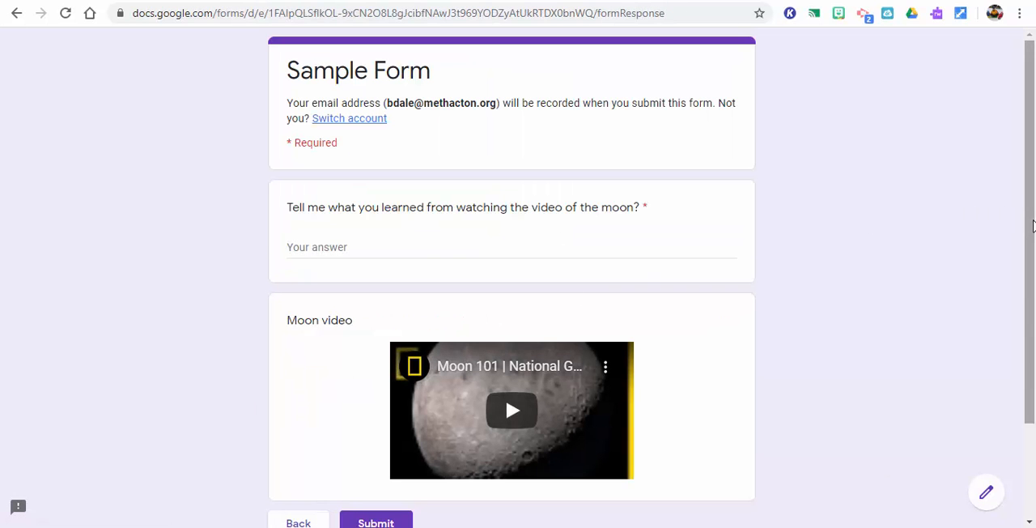
# Answer the moon video question with "Sample" and submit the form
pyautogui.moveTo(1033, 226); pyautogui.dragTo(1032, 314)
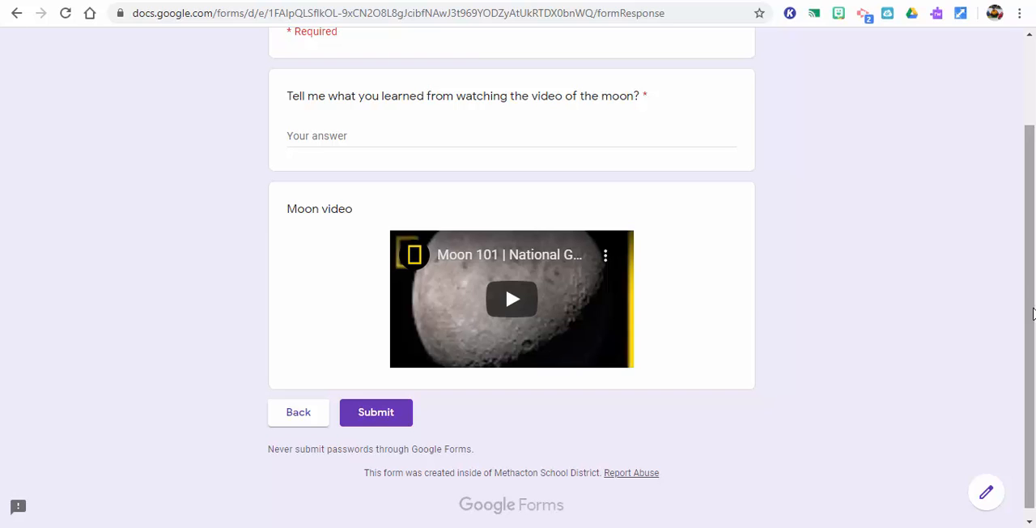
pyautogui.scroll(1, 1028, 306)
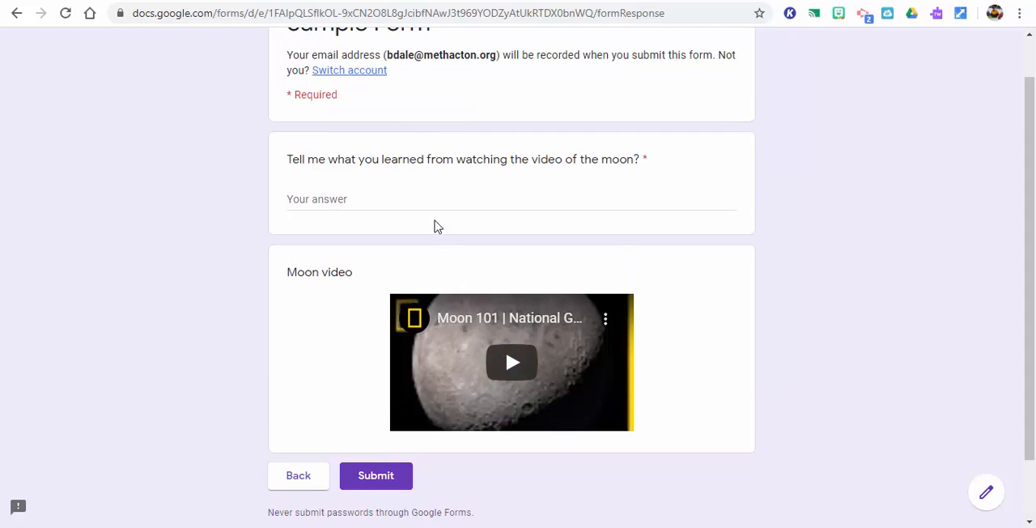
pyautogui.click(435, 206)
pyautogui.write('Sample')
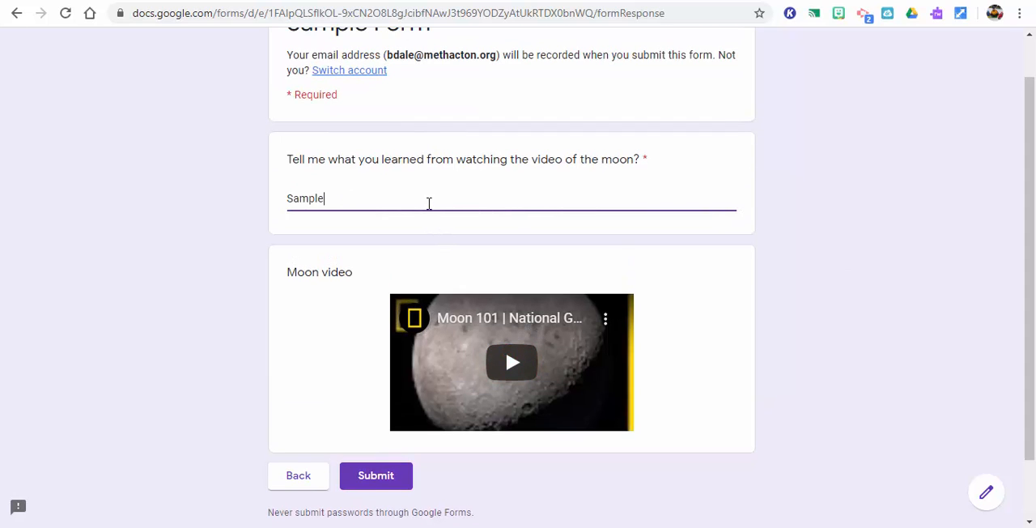
pyautogui.click(387, 489)
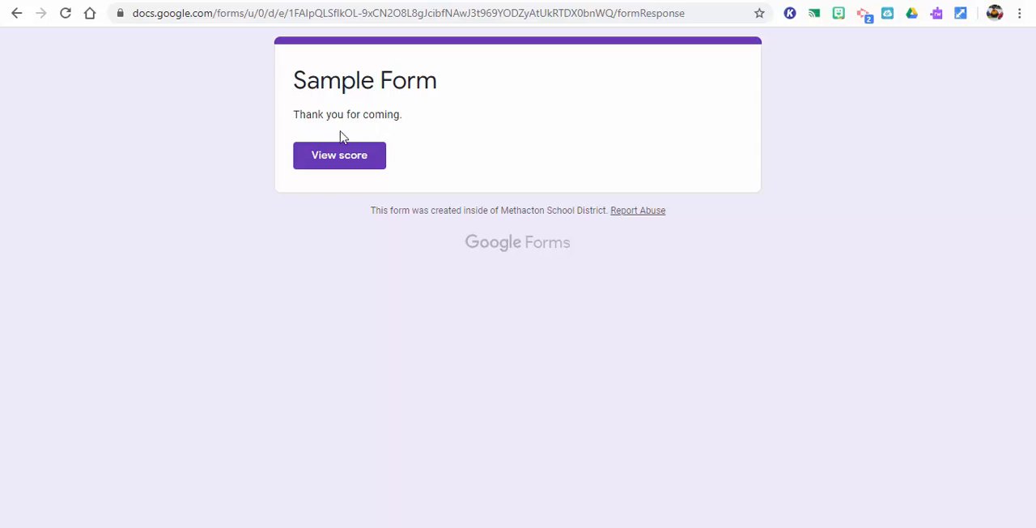
# View the submission's score, review the grading of each answer, and close the score and confirmation pages to return to the form editor
pyautogui.click(354, 164)
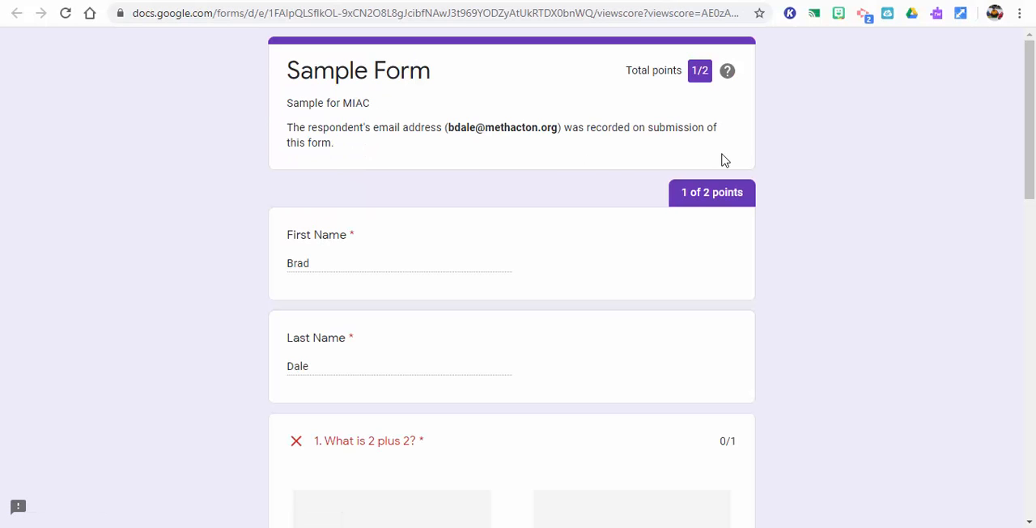
pyautogui.moveTo(1032, 154); pyautogui.dragTo(1032, 278)
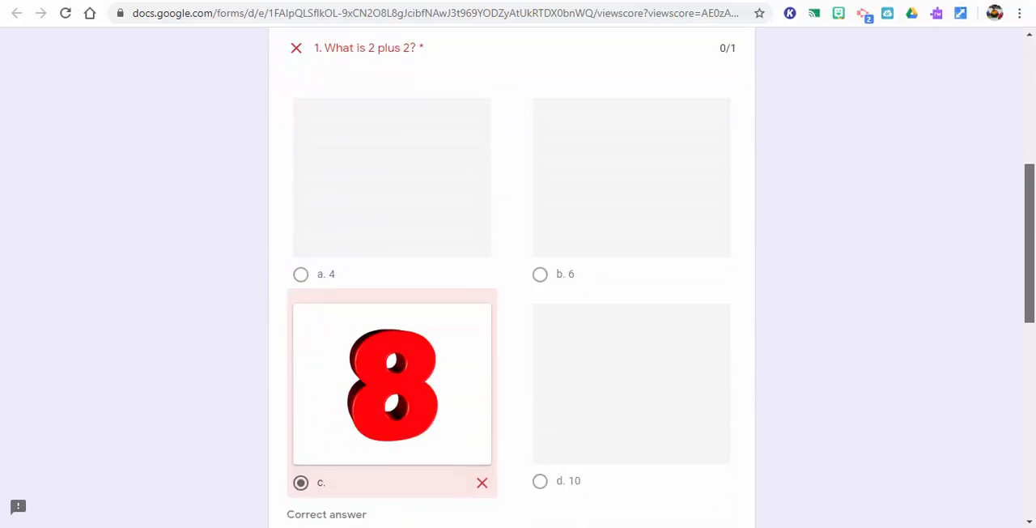
pyautogui.moveTo(1030, 243); pyautogui.dragTo(1029, 262)
pyautogui.moveTo(1032, 308); pyautogui.dragTo(1032, 348)
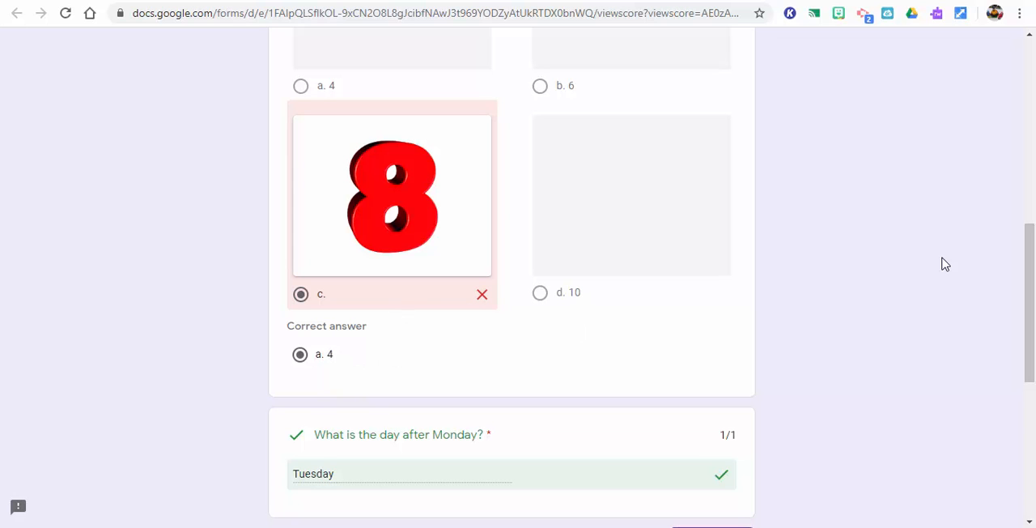
pyautogui.scroll(-3, 633, 267)
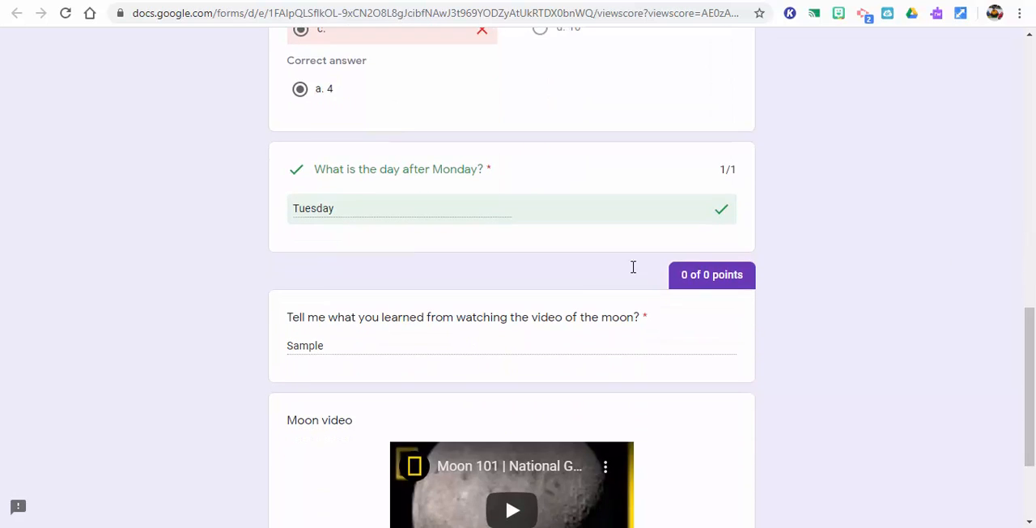
pyautogui.moveTo(1029, 412); pyautogui.dragTo(1034, 478)
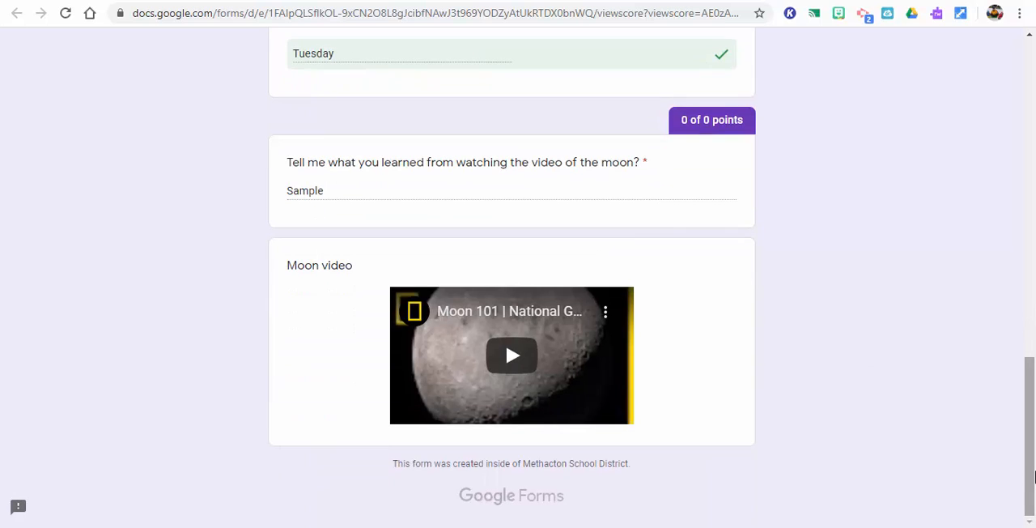
pyautogui.moveTo(1033, 478); pyautogui.dragTo(1007, 119)
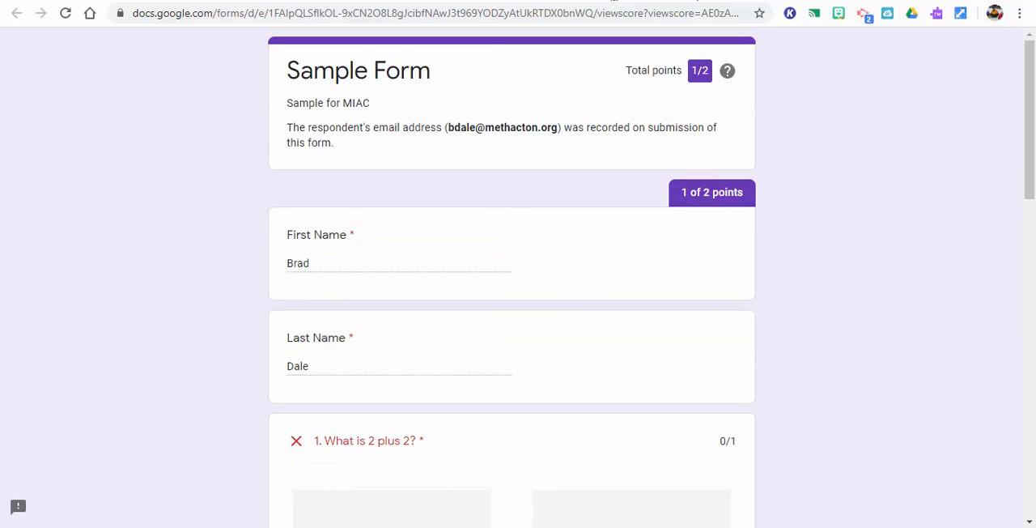
pyautogui.hotkey('ctrl', 'w')
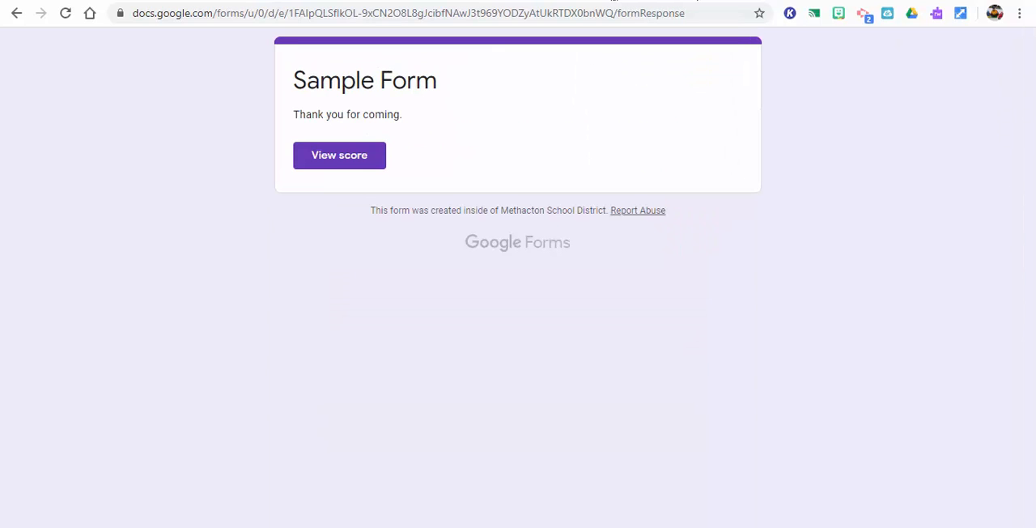
pyautogui.hotkey('ctrl', 'w')
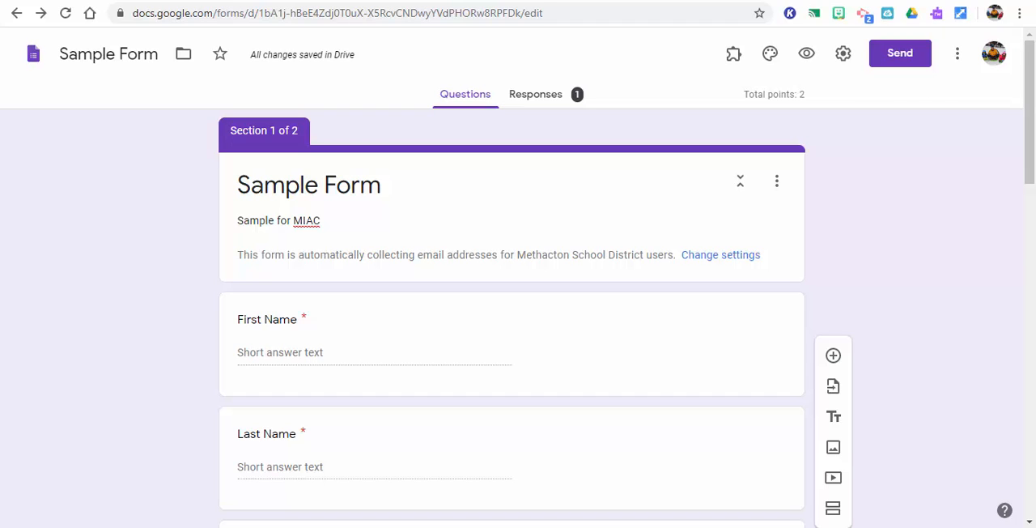
# Look over the summary of responses with its insights and scores, and return to the form's questions
pyautogui.click(533, 101)
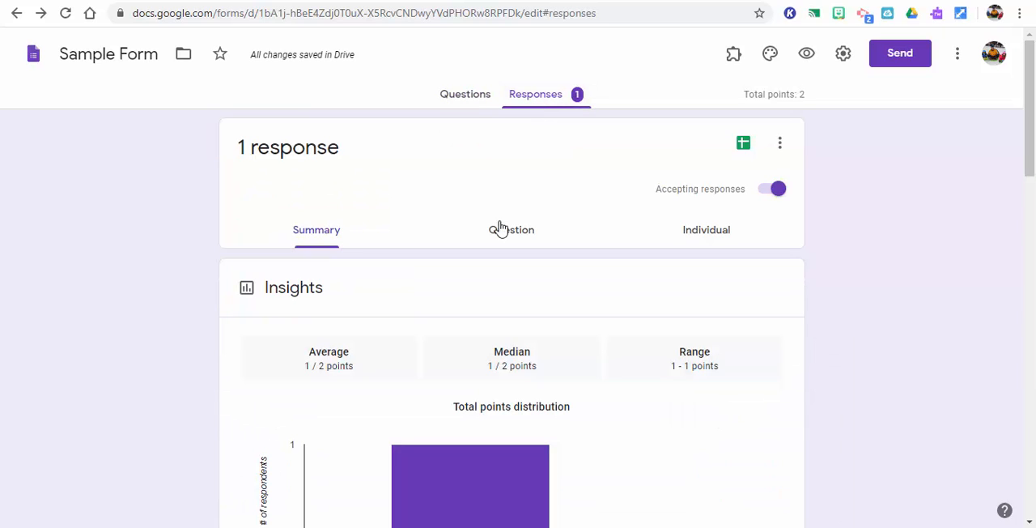
pyautogui.moveTo(1031, 156); pyautogui.dragTo(1033, 299)
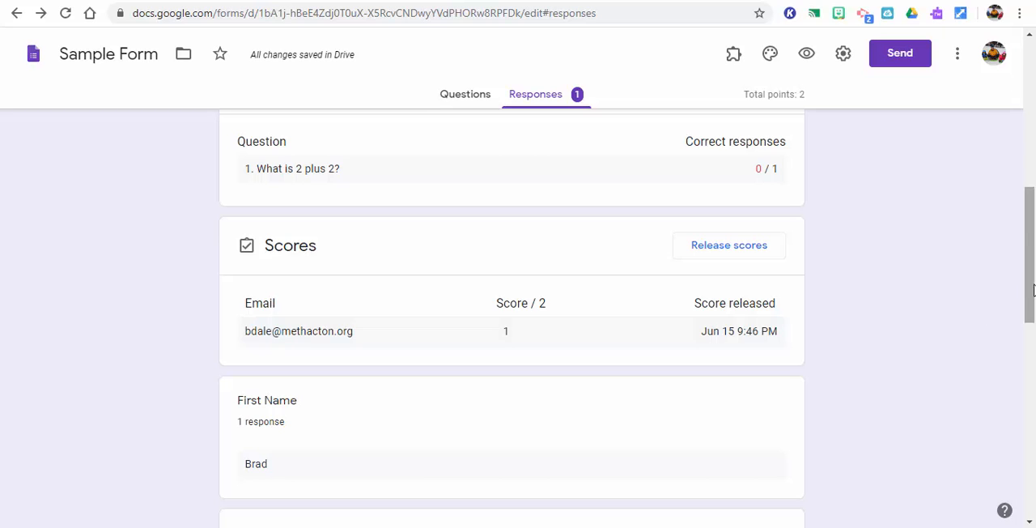
pyautogui.moveTo(1026, 229); pyautogui.dragTo(1001, 92)
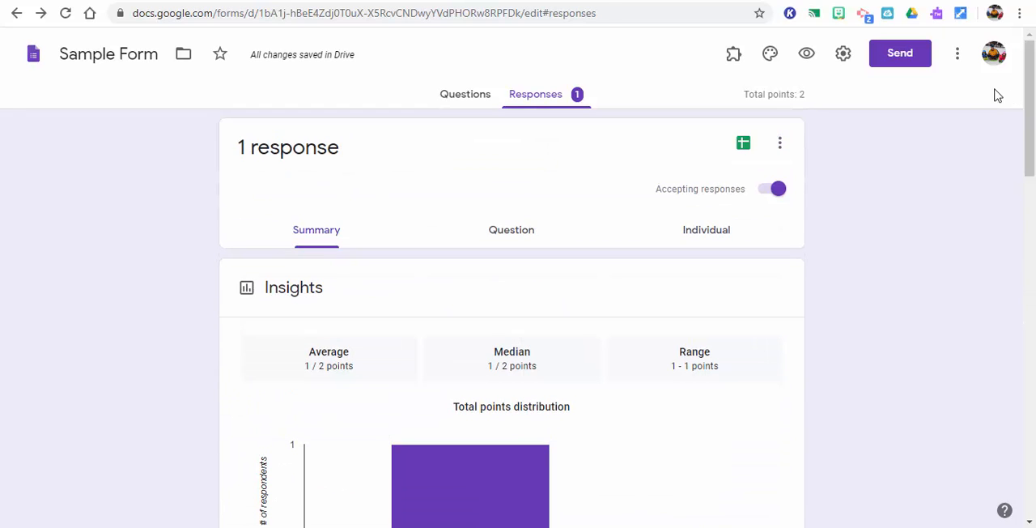
pyautogui.click(451, 101)
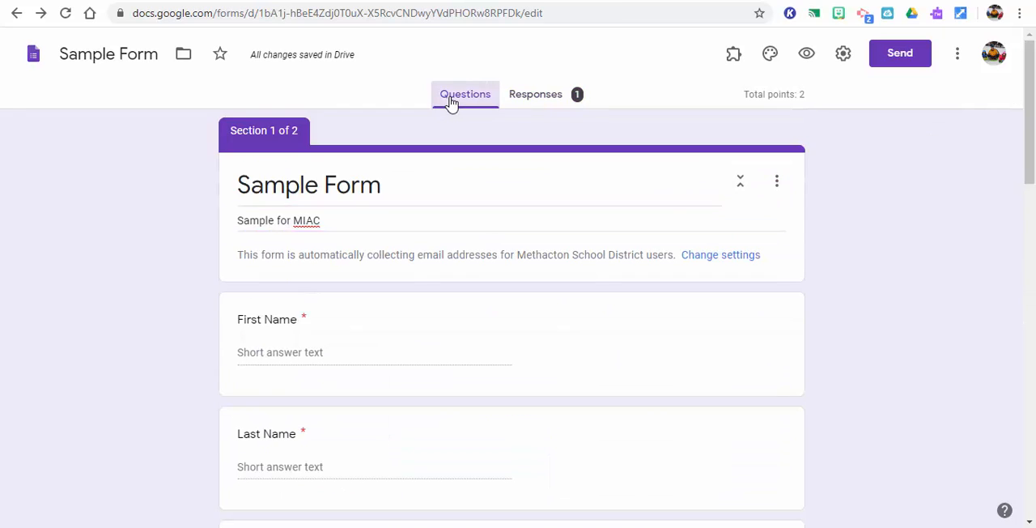
pyautogui.moveTo(1030, 182)
pyautogui.mouseDown()
pyautogui.moveTo(1031, 364)
pyautogui.moveTo(1032, 179)
pyautogui.mouseUp()
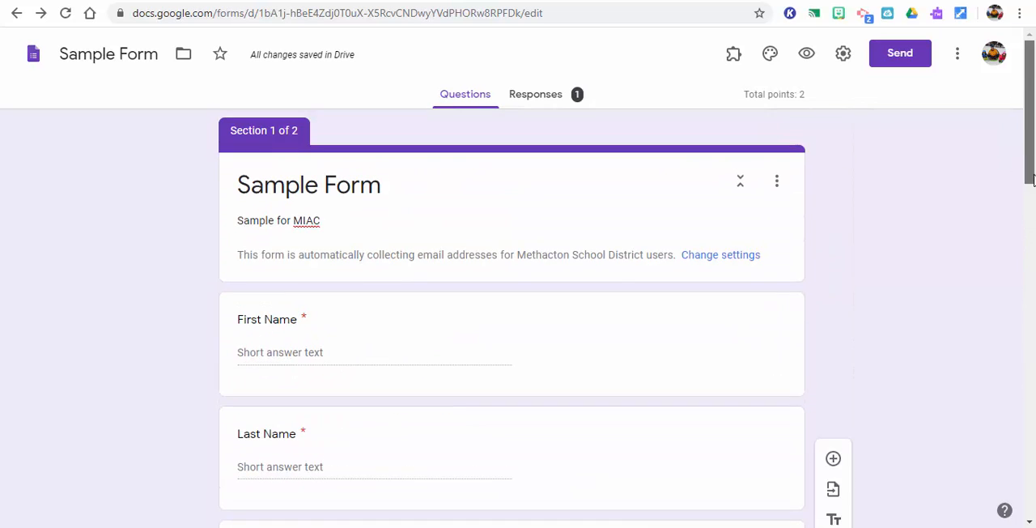
# View the responses by question and go through the name questions to "What is 2 plus 2?"
pyautogui.click(519, 103)
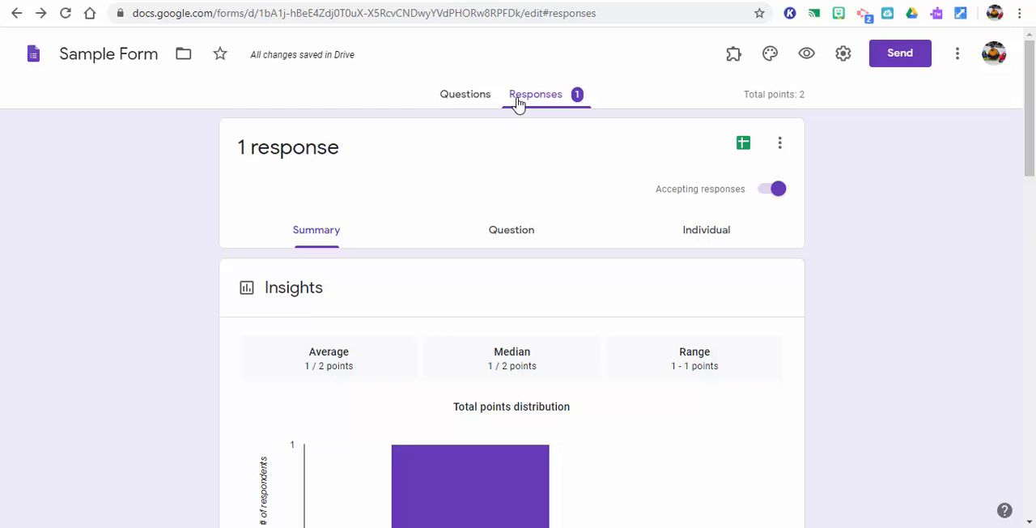
pyautogui.click(502, 235)
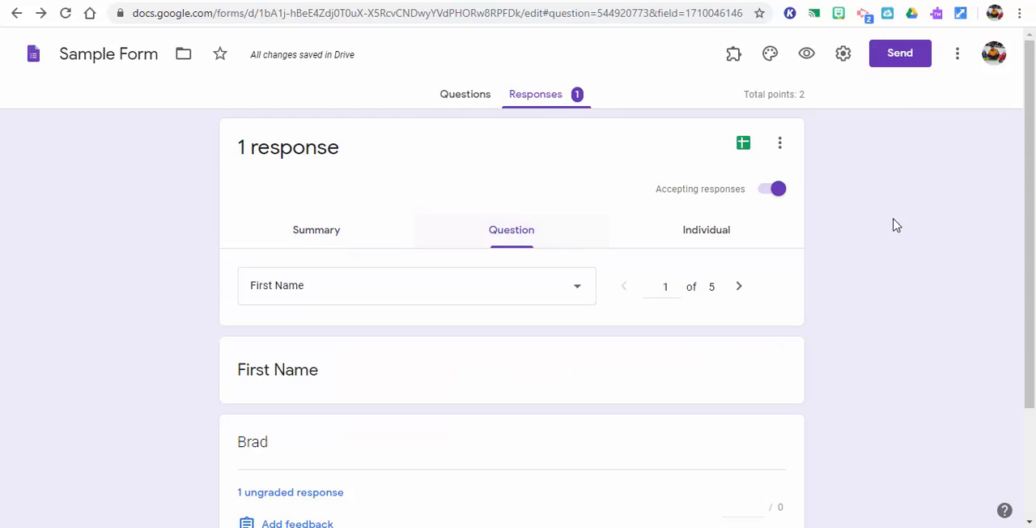
pyautogui.moveTo(1028, 192); pyautogui.dragTo(1032, 377)
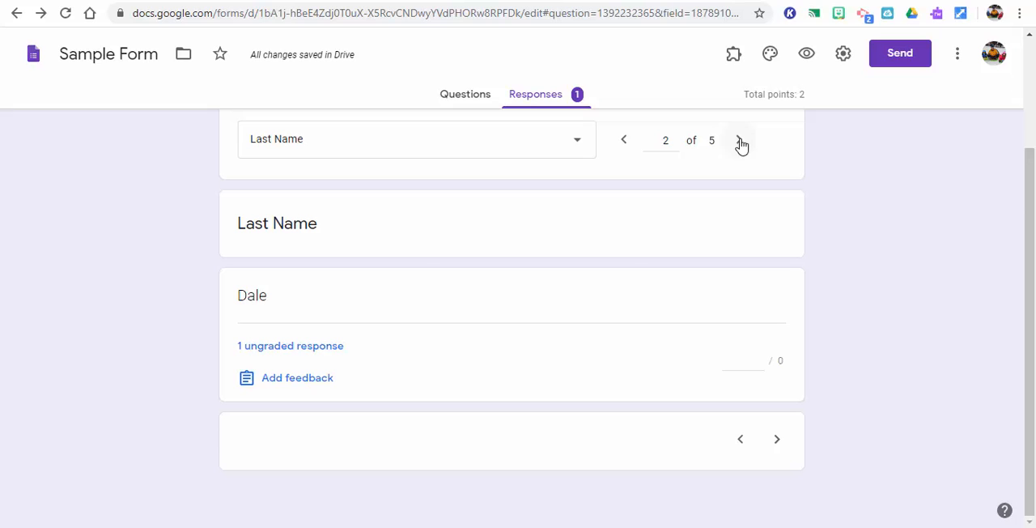
pyautogui.moveTo(1032, 215); pyautogui.dragTo(1031, 135)
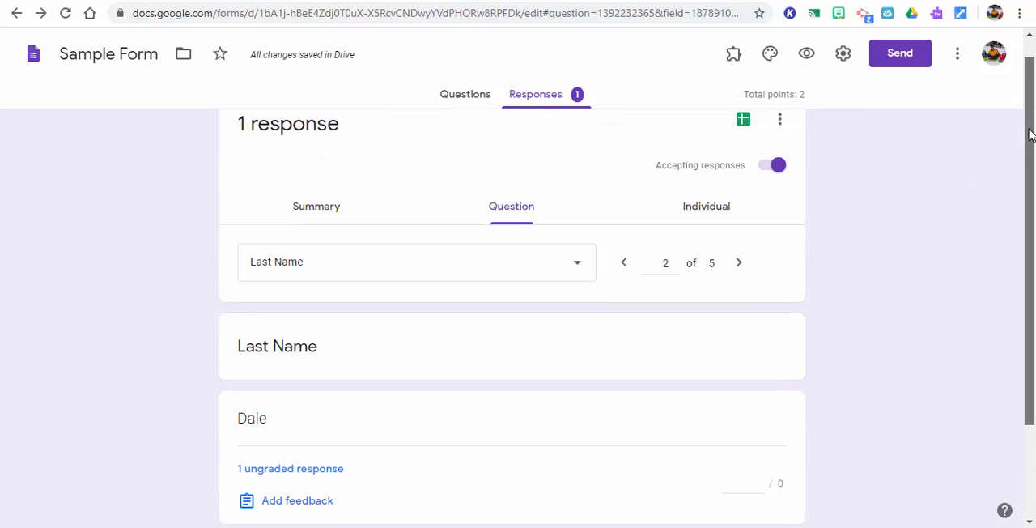
pyautogui.click(739, 264)
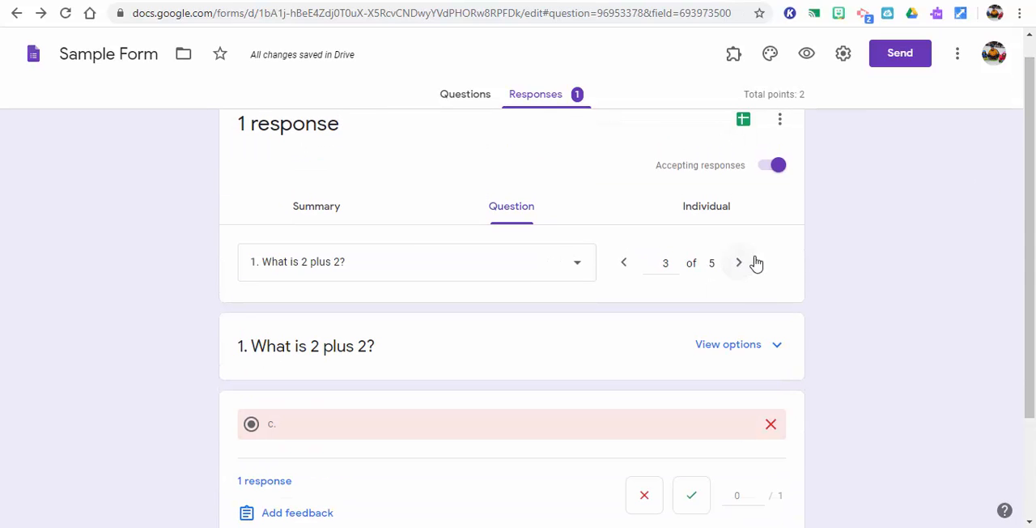
# Expand and collapse the answer options of "What is 2 plus 2?", and advance through the day question to the moon question
pyautogui.moveTo(1031, 283); pyautogui.dragTo(1033, 383)
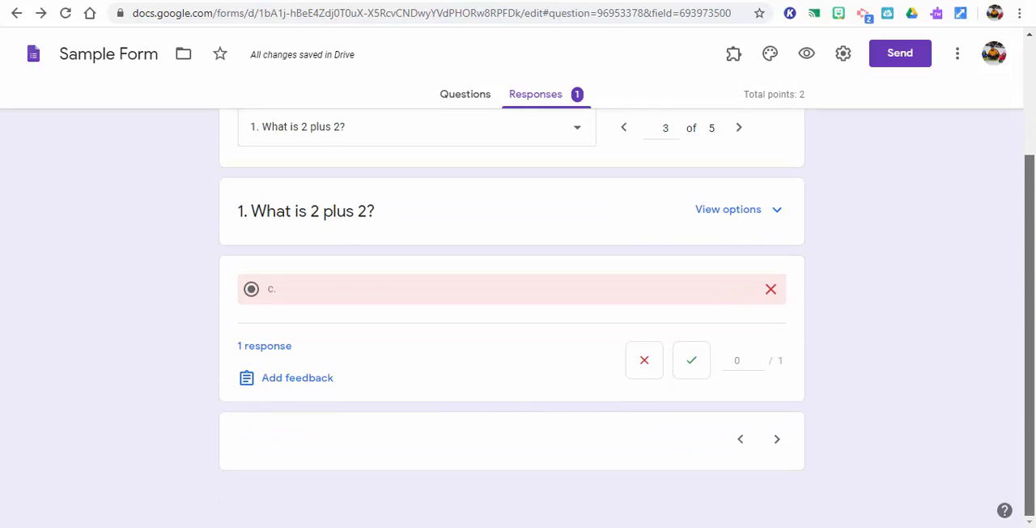
pyautogui.moveTo(1030, 325); pyautogui.dragTo(1029, 292)
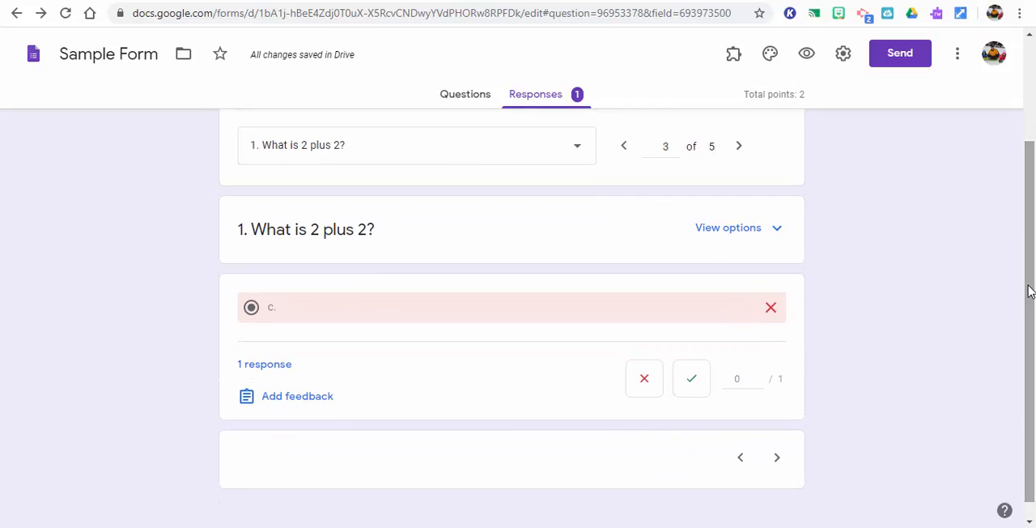
pyautogui.click(777, 231)
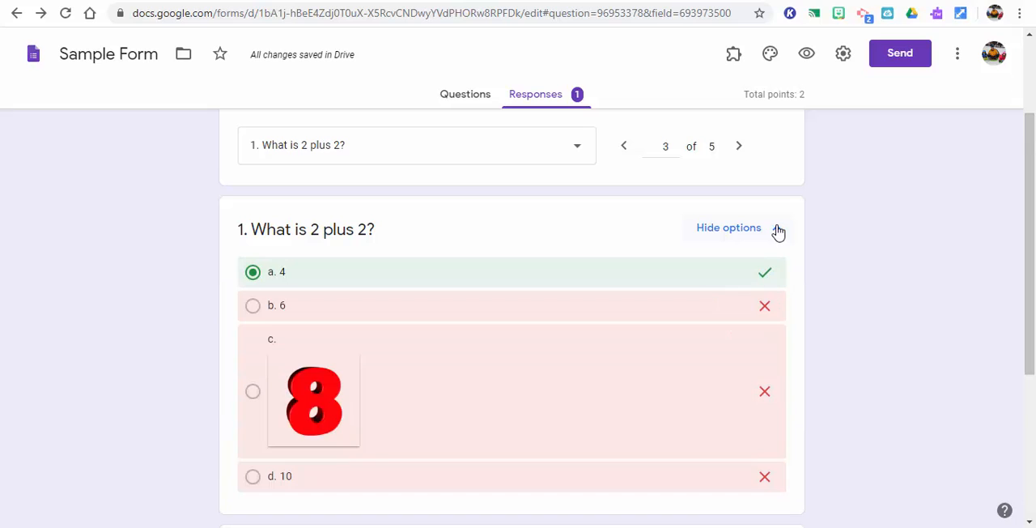
pyautogui.click(777, 231)
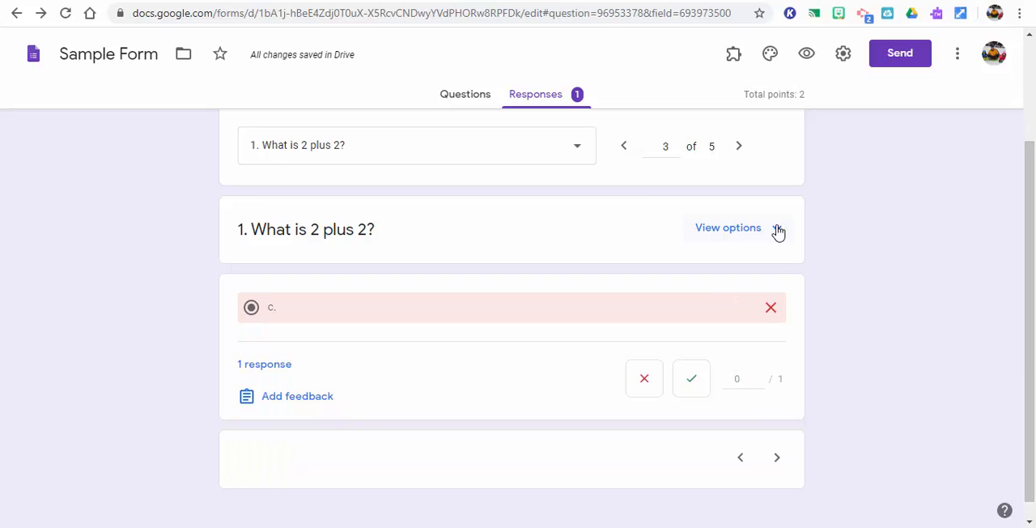
pyautogui.click(735, 150)
pyautogui.click(735, 149)
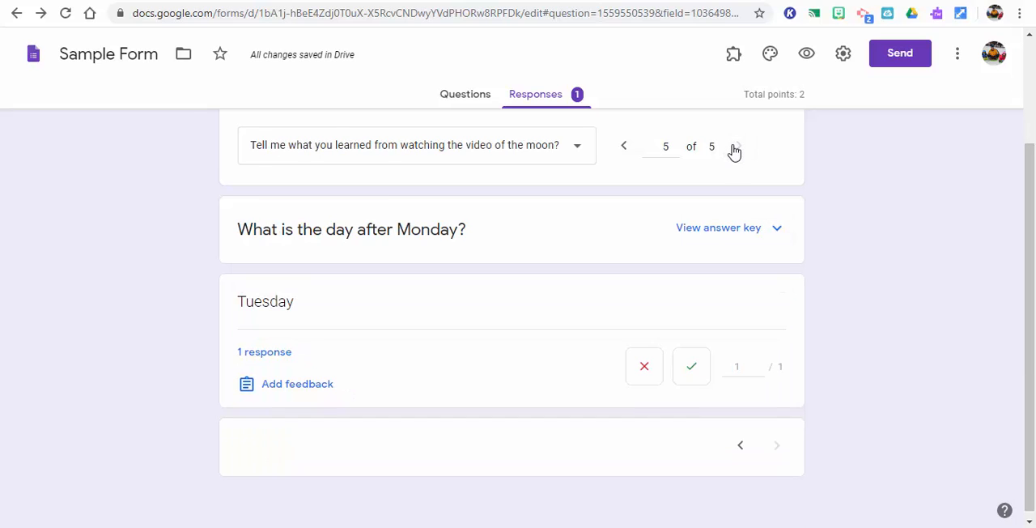
# View the individual response, open its print preview, and cancel without saving or printing
pyautogui.moveTo(1029, 258); pyautogui.dragTo(1026, 129)
pyautogui.click(694, 238)
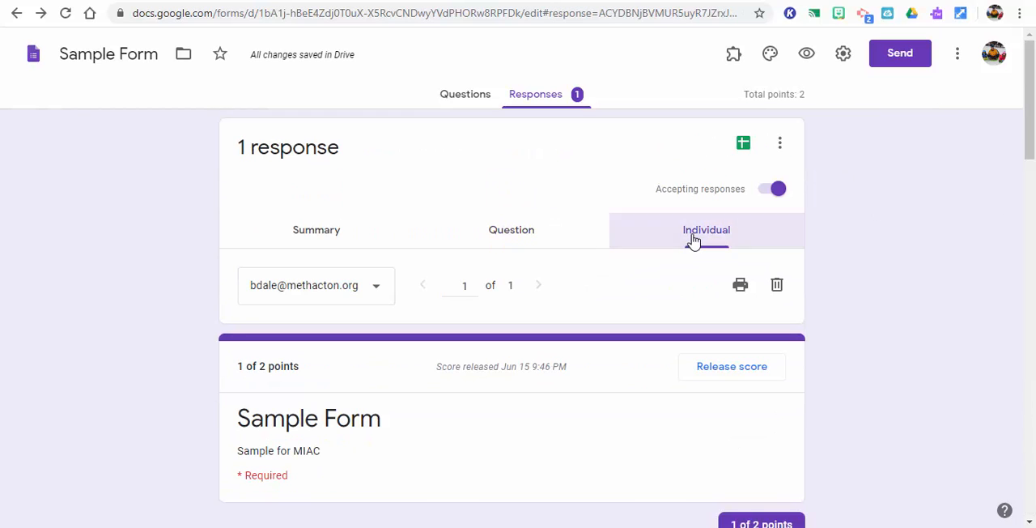
pyautogui.moveTo(1028, 134)
pyautogui.mouseDown()
pyautogui.moveTo(1029, 227)
pyautogui.moveTo(1028, 131)
pyautogui.mouseUp()
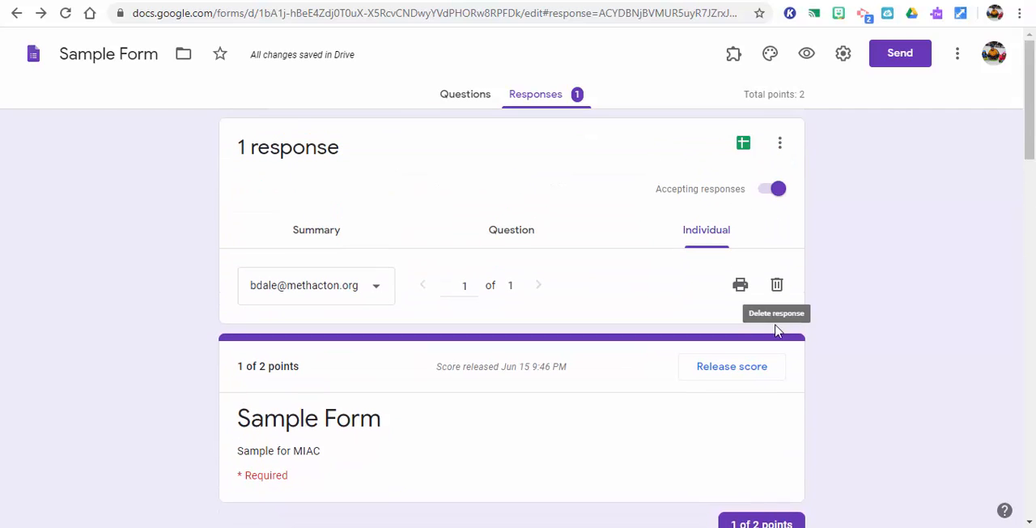
pyautogui.click(740, 286)
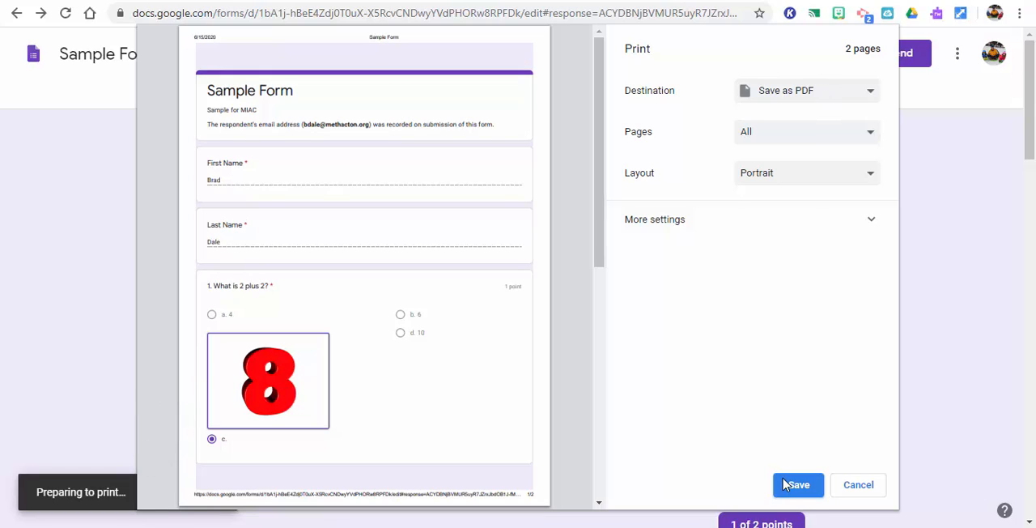
pyautogui.click(858, 485)
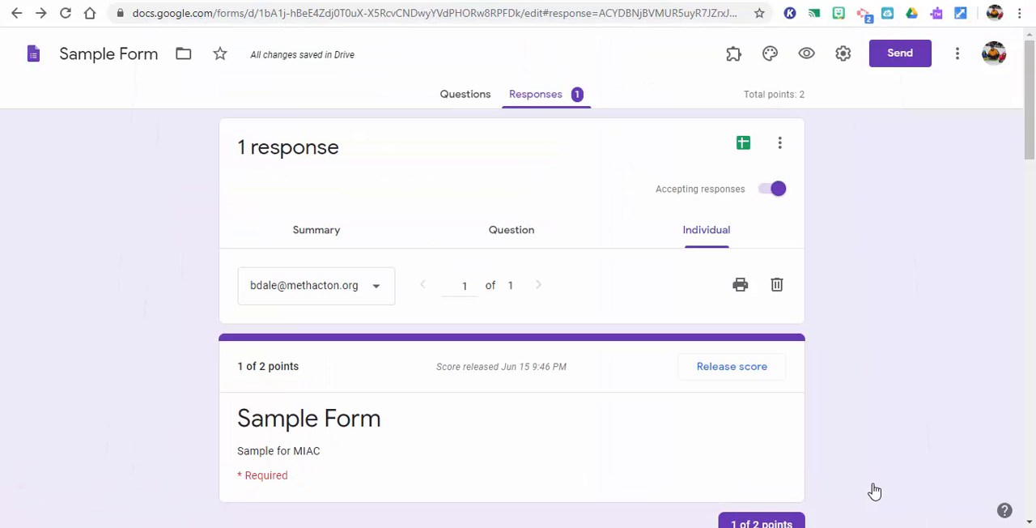
# Check the additional response options, and create a new spreadsheet named Sample Form (Responses) as the response destination
pyautogui.click(783, 144)
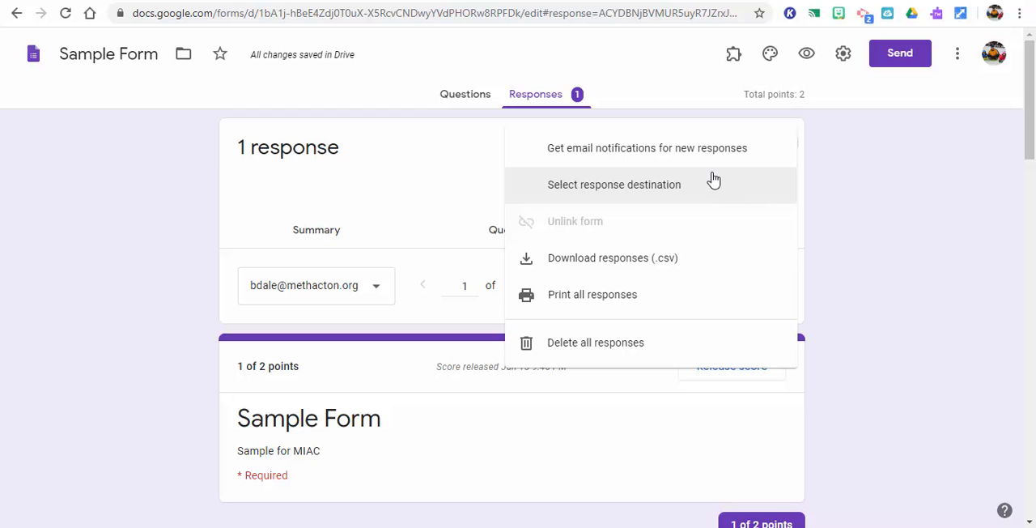
pyautogui.click(922, 156)
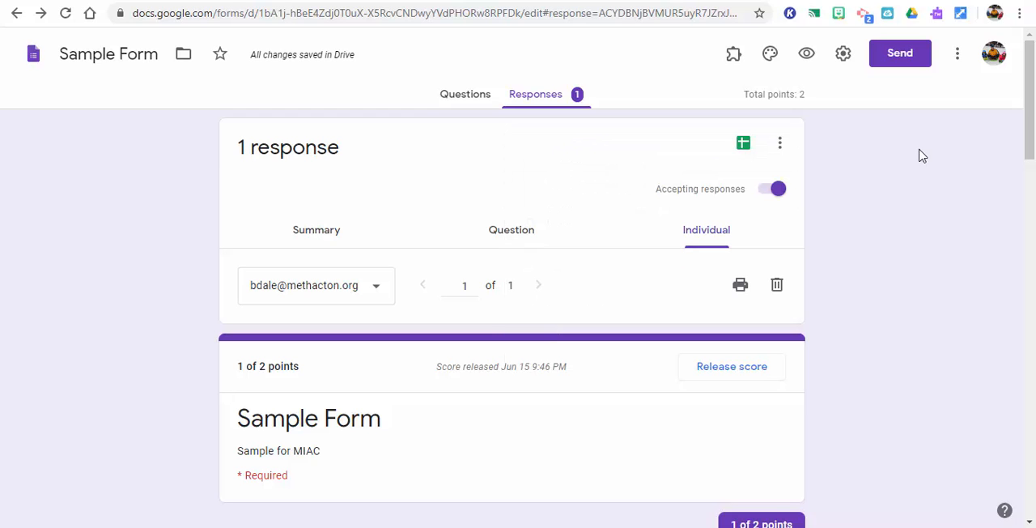
pyautogui.click(743, 144)
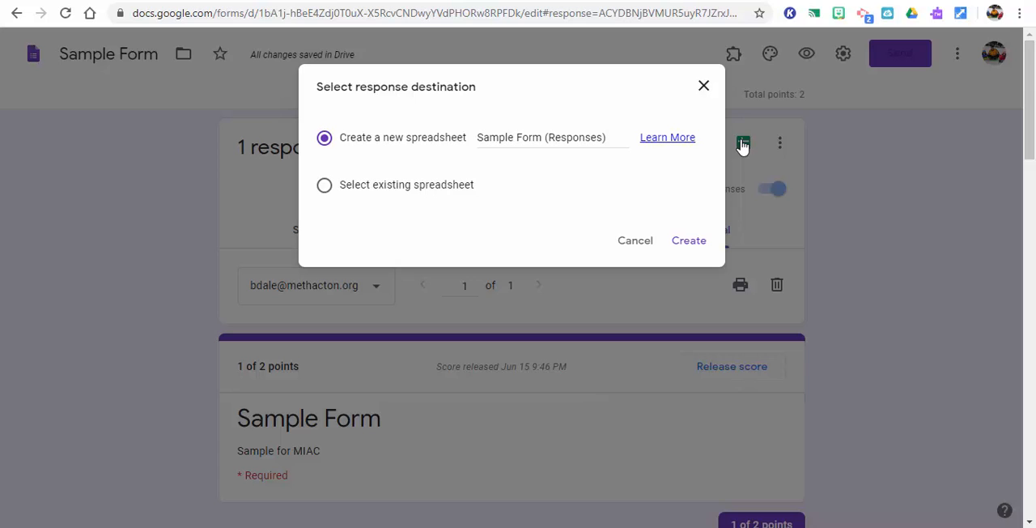
pyautogui.click(691, 241)
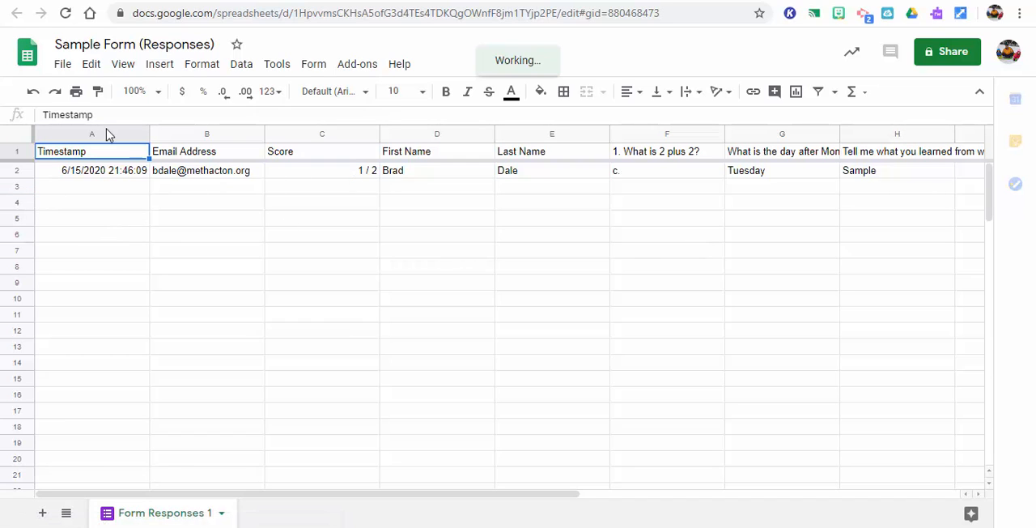
# Center-align all cells of the response sheet horizontally
pyautogui.click(14, 137)
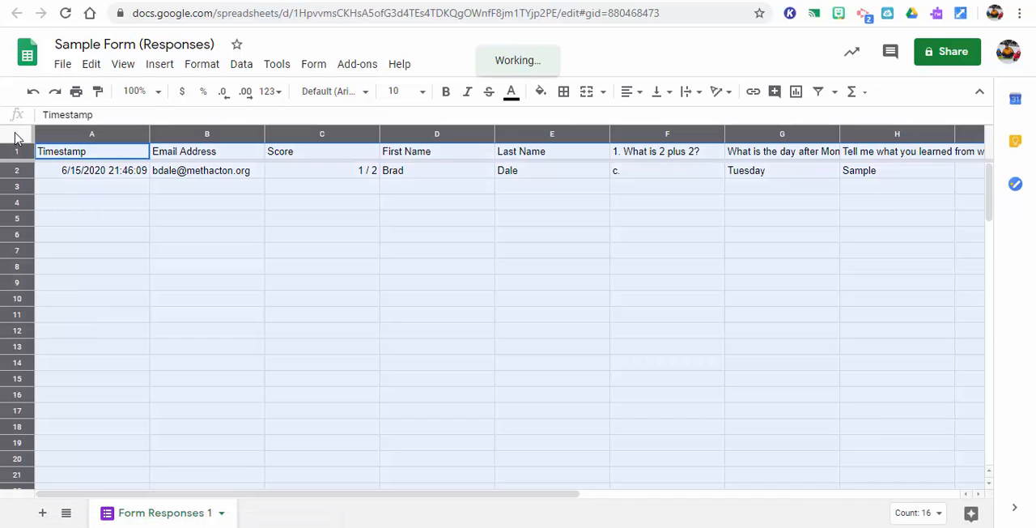
pyautogui.click(636, 93)
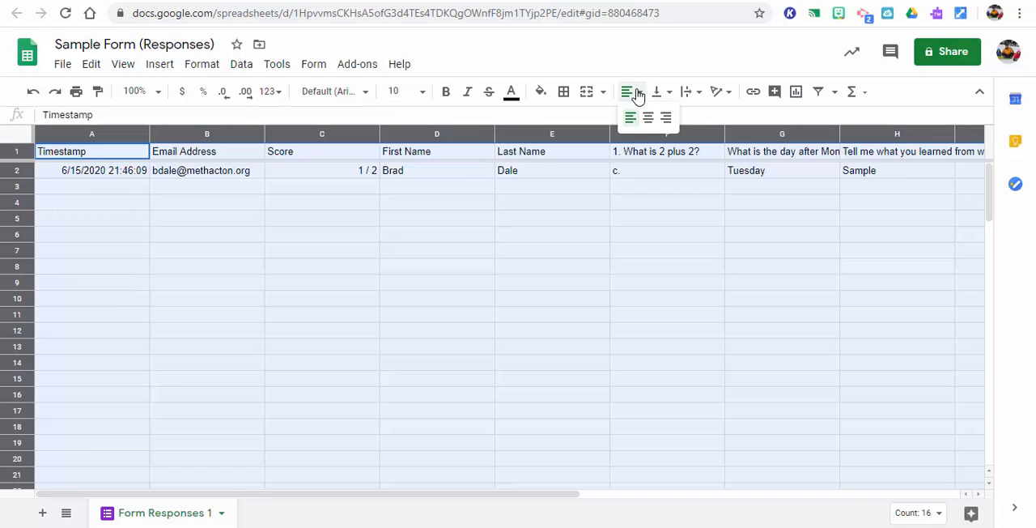
pyautogui.click(648, 118)
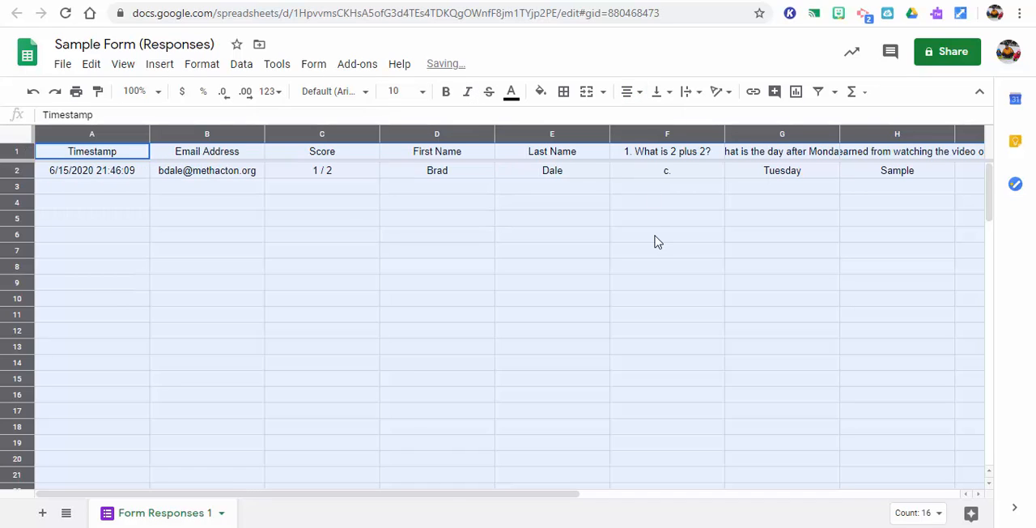
pyautogui.click(655, 241)
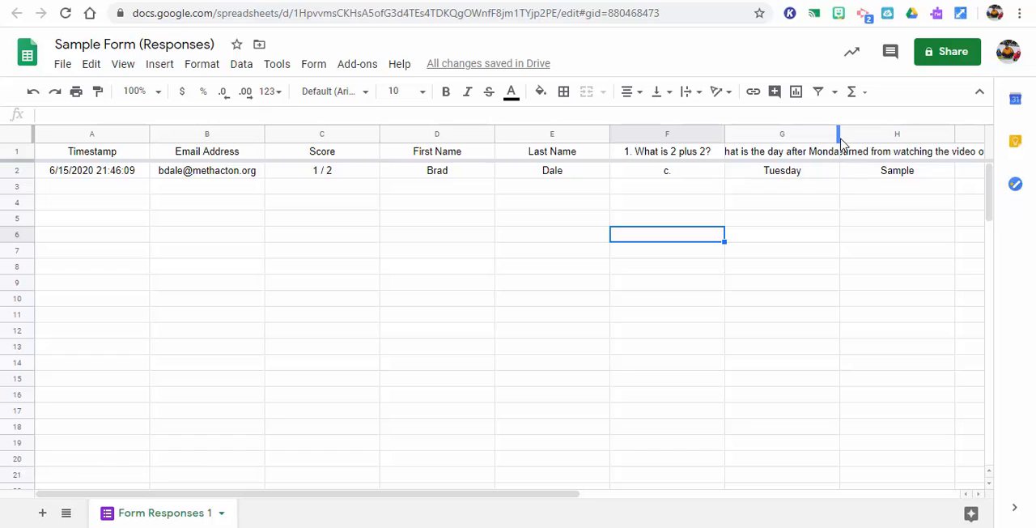
# Widen column G so that its header "What is the day after Monday?" fits
pyautogui.moveTo(837, 135); pyautogui.dragTo(958, 127)
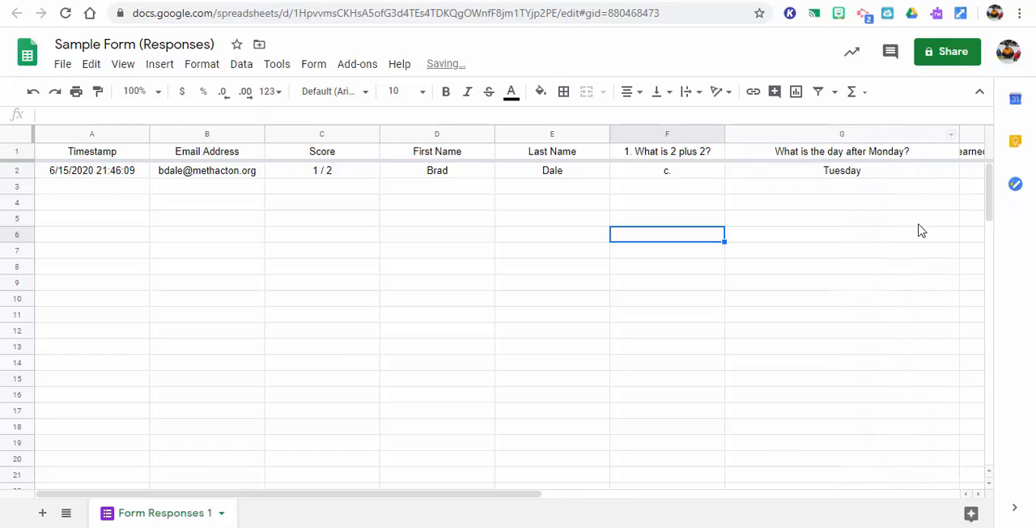
pyautogui.click(548, 484)
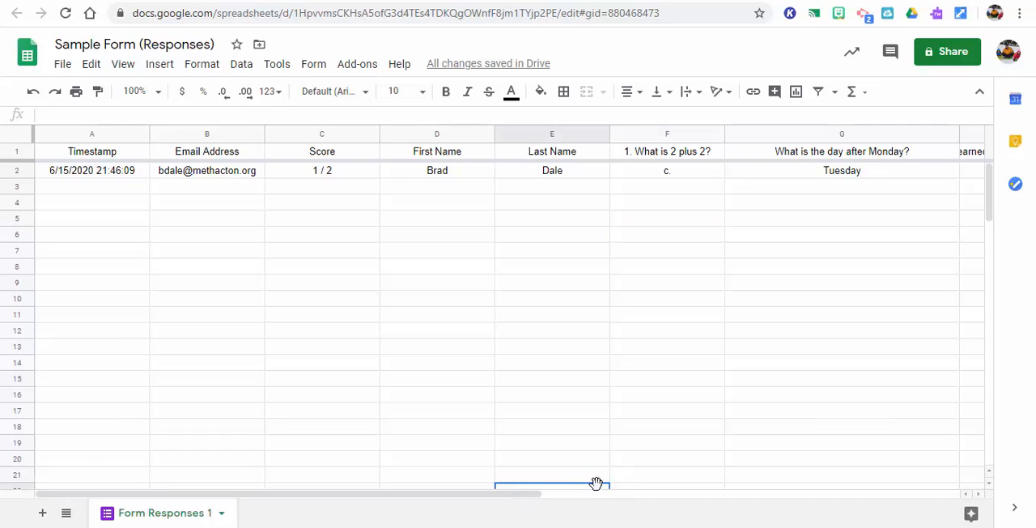
pyautogui.moveTo(520, 500); pyautogui.dragTo(361, 486)
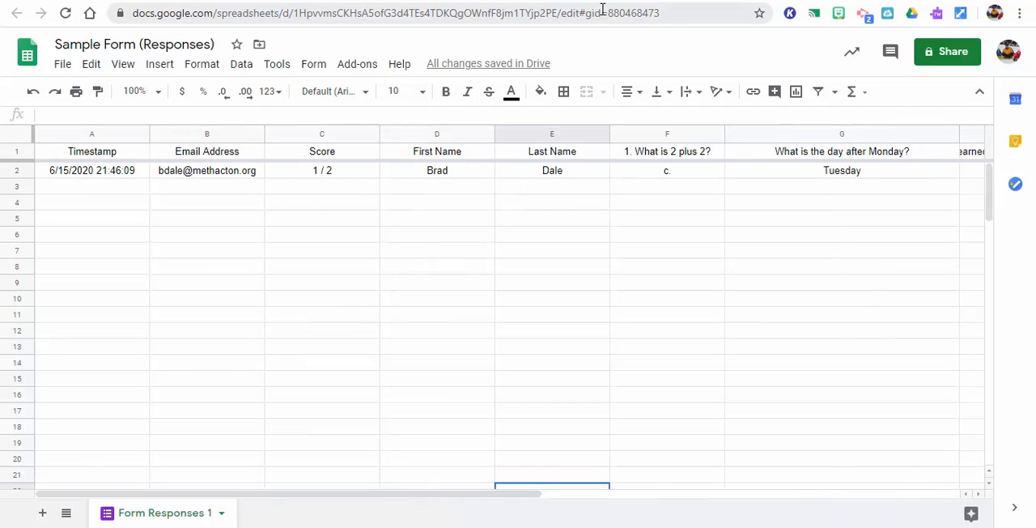
# Return to the form's individual response, open the score release options with the optional message, and cancel without sending emails
pyautogui.click(283, 2)
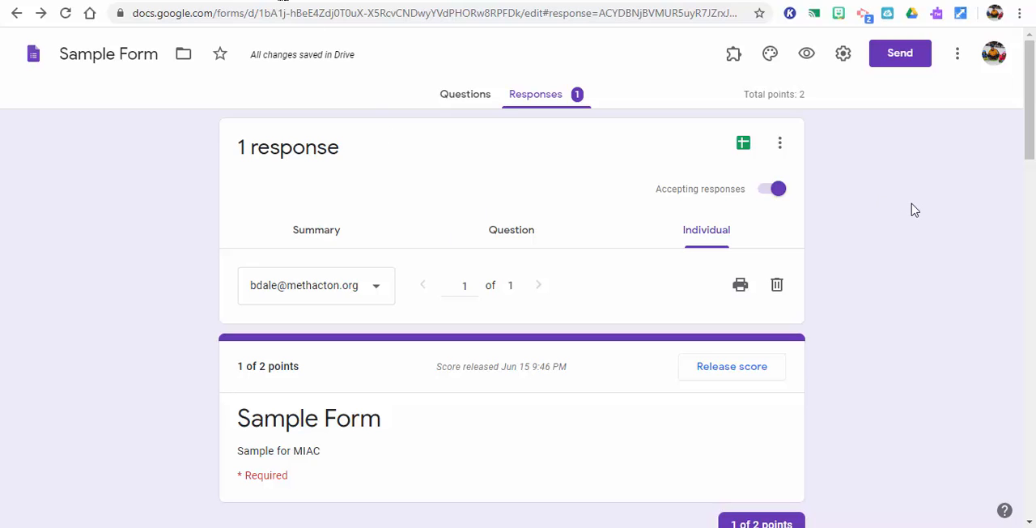
pyautogui.scroll(-3, 1029, 141)
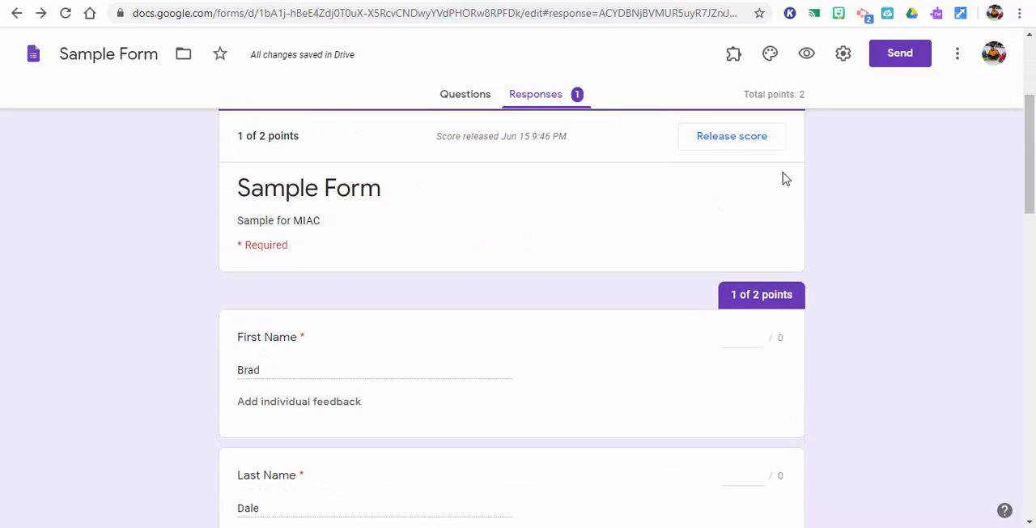
pyautogui.click(734, 140)
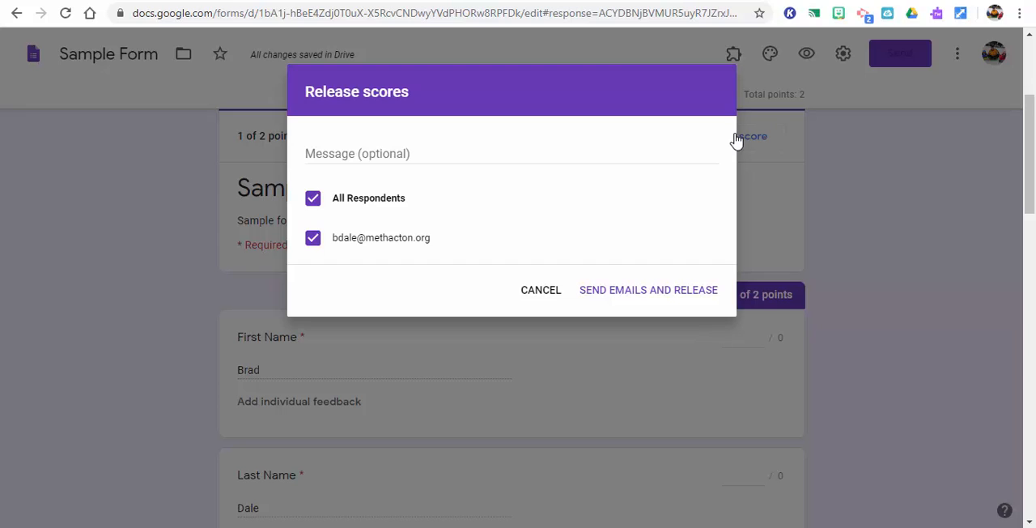
pyautogui.click(635, 148)
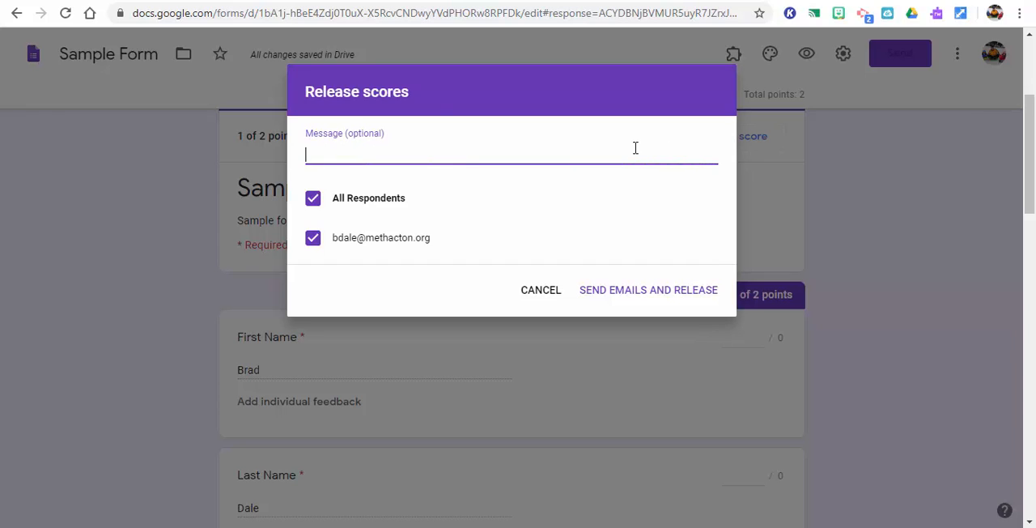
pyautogui.click(542, 293)
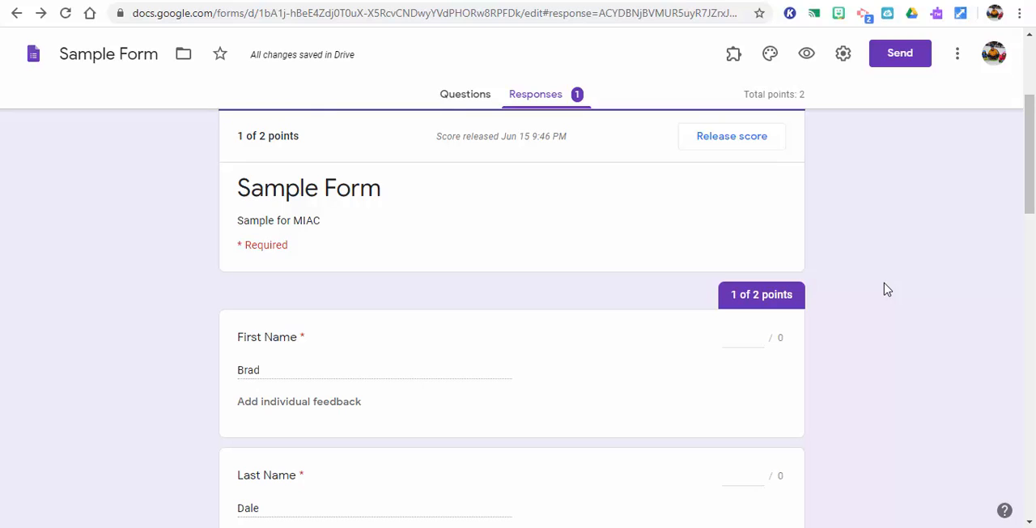
pyautogui.moveTo(1032, 185); pyautogui.dragTo(1033, 73)
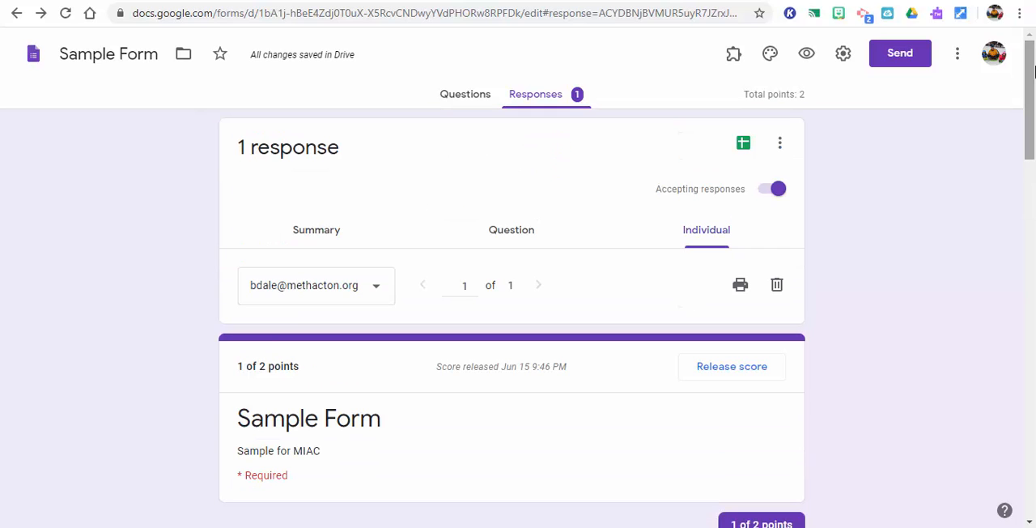
# Return to the form's questions, open the theme options, and set the theme color to indigo
pyautogui.click(450, 94)
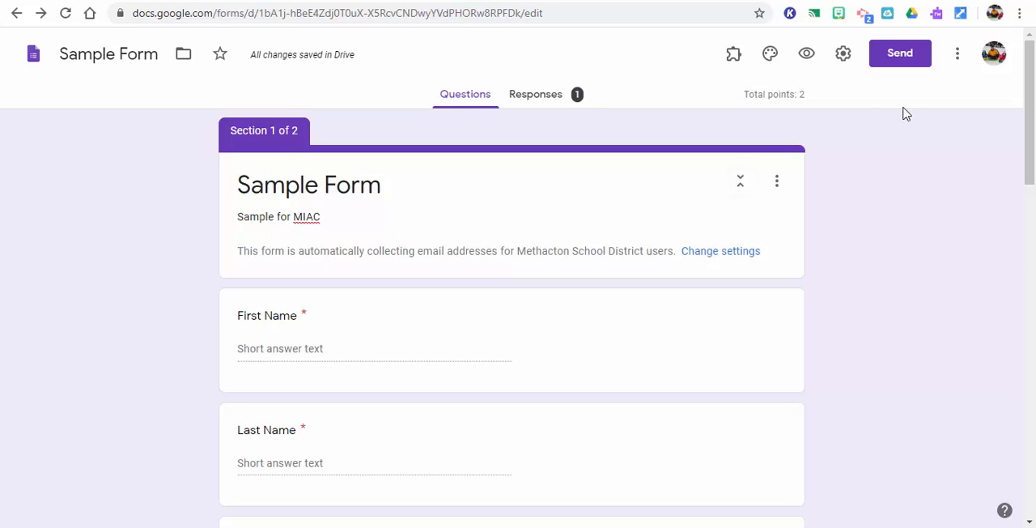
pyautogui.click(770, 54)
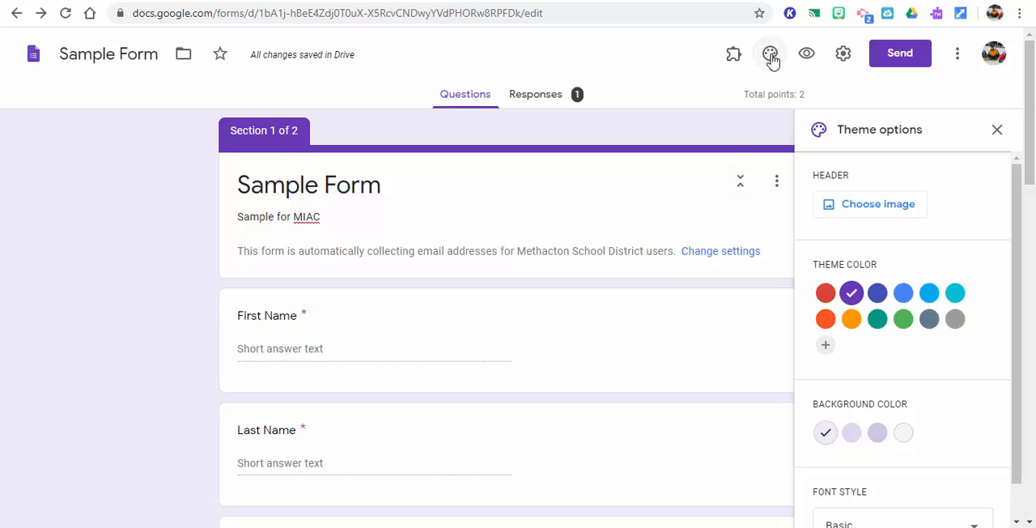
pyautogui.click(877, 295)
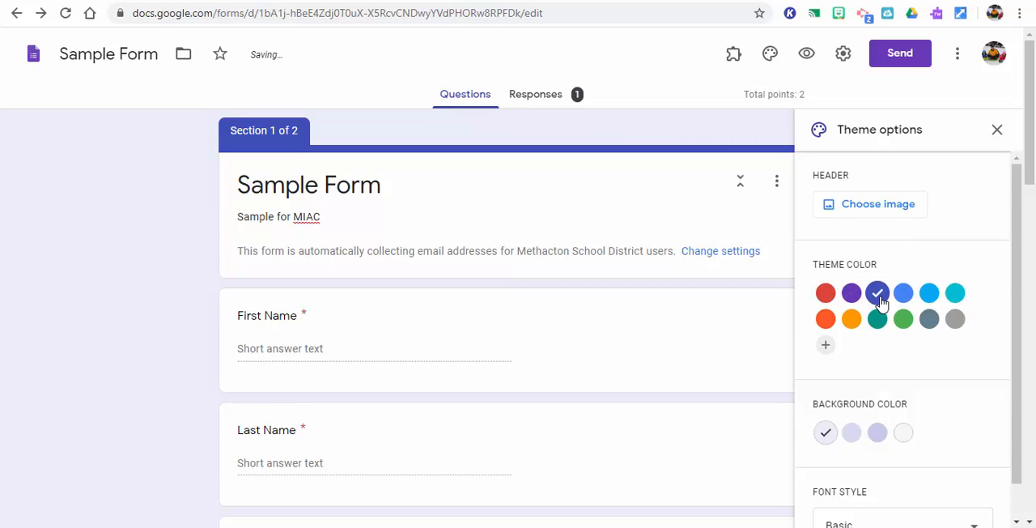
# Browse the header themes and insert the colorful candy image from Work and School as the form's header
pyautogui.click(878, 204)
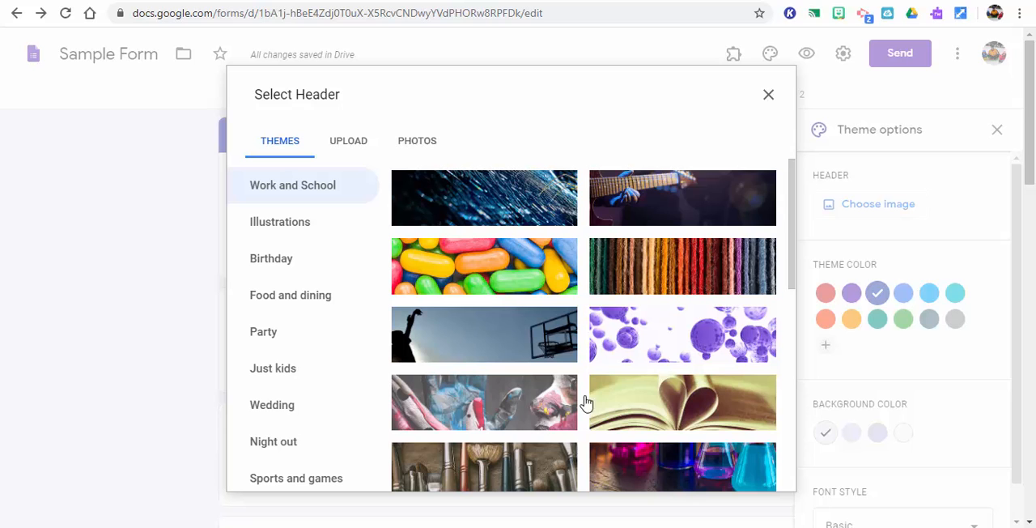
pyautogui.moveTo(794, 230); pyautogui.dragTo(812, 257)
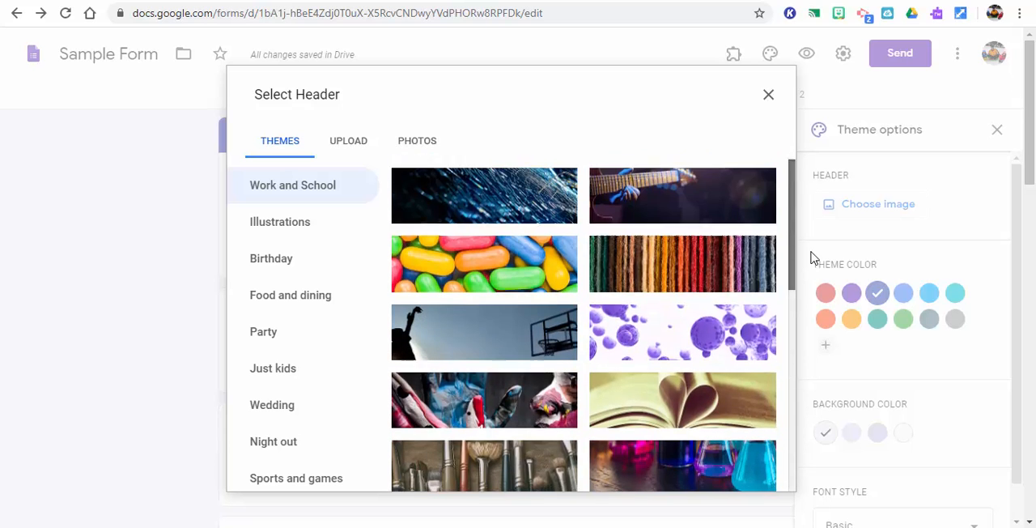
pyautogui.click(301, 264)
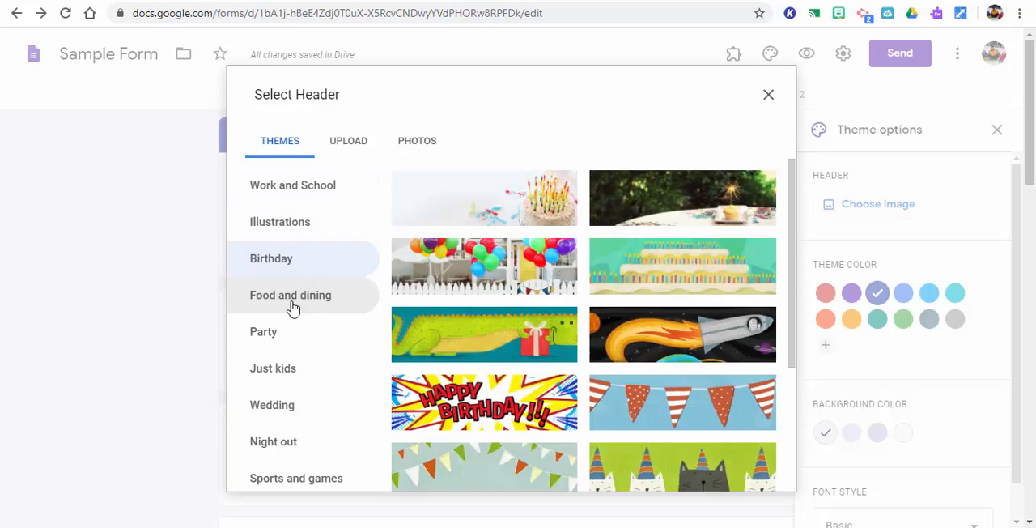
pyautogui.click(289, 324)
pyautogui.click(292, 194)
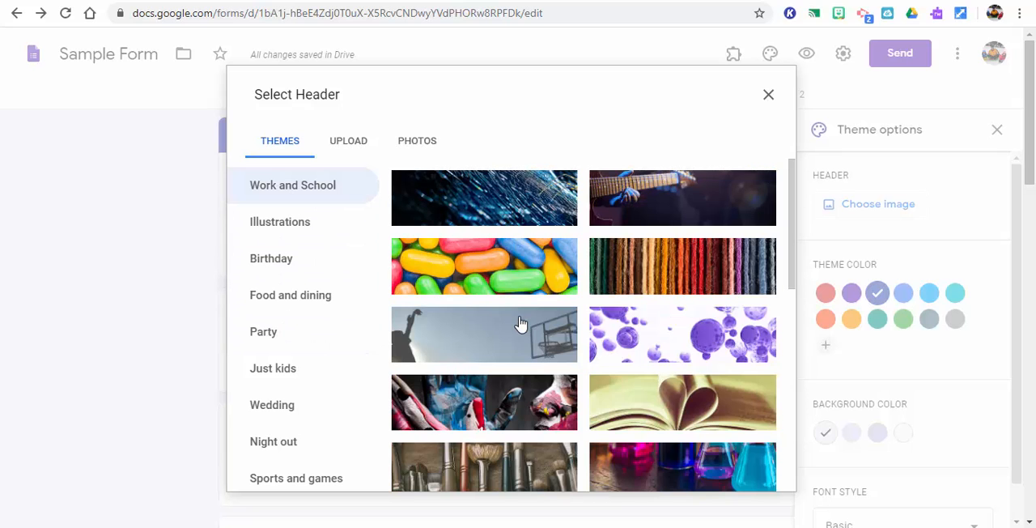
pyautogui.click(504, 273)
pyautogui.click(775, 476)
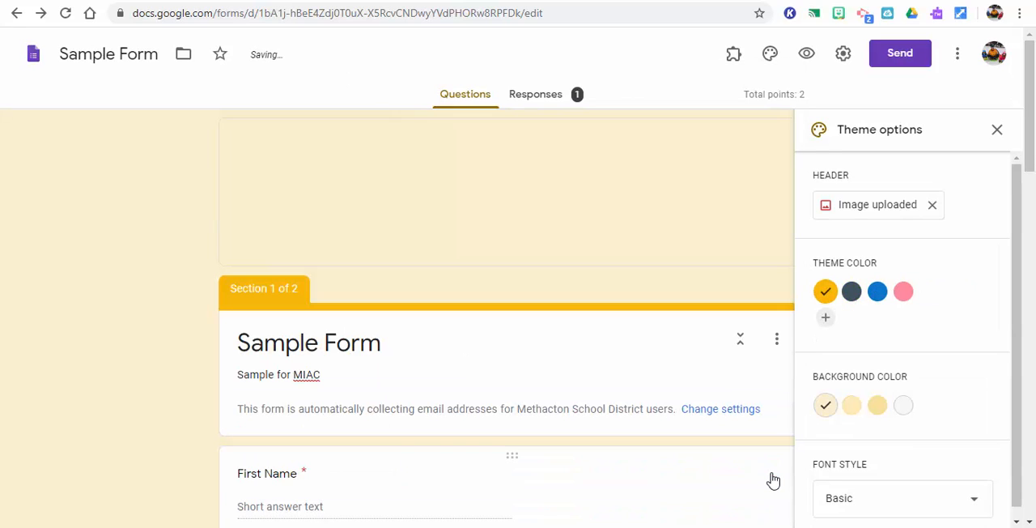
# Set the theme color to blue and the font style to Formal, and close the theme options
pyautogui.click(851, 291)
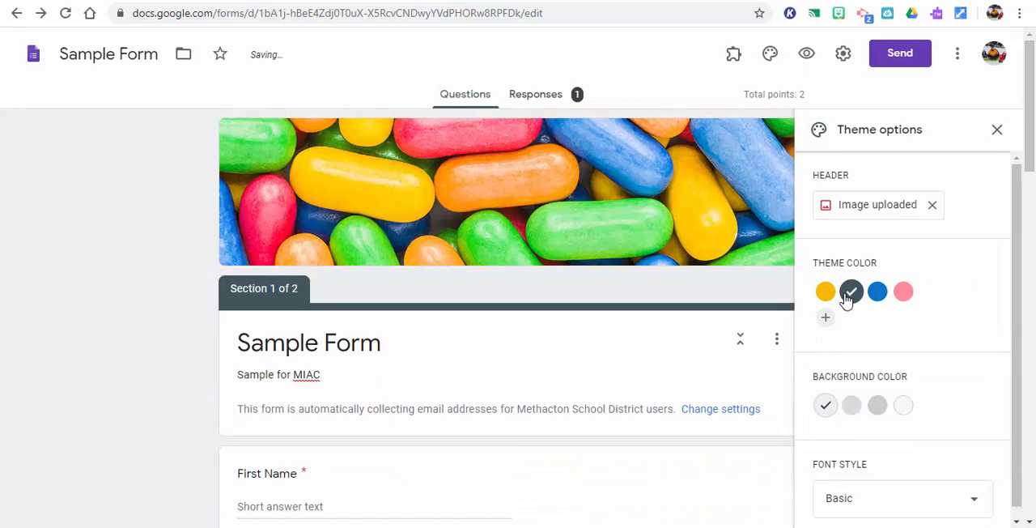
pyautogui.click(880, 299)
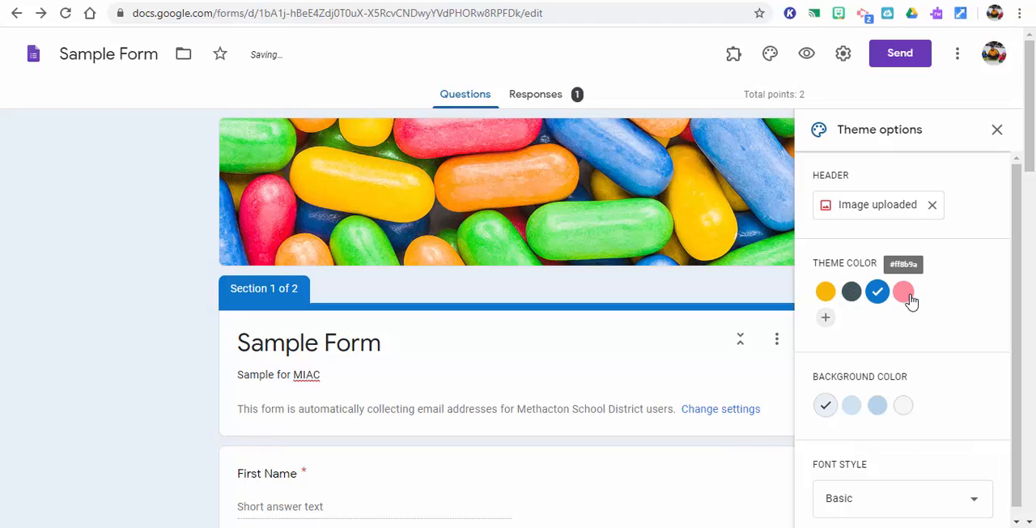
pyautogui.moveTo(1024, 287); pyautogui.dragTo(1024, 374)
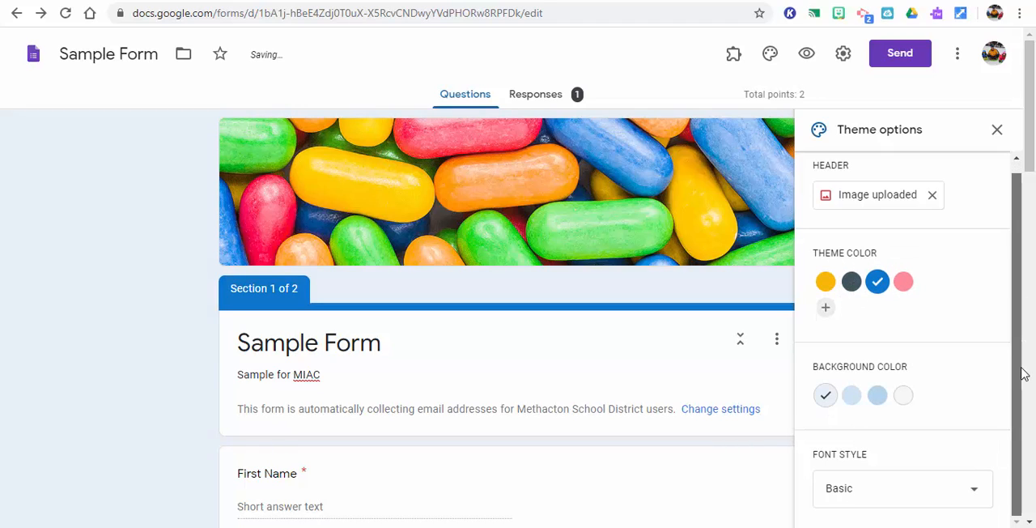
pyautogui.click(973, 492)
pyautogui.click(1015, 458)
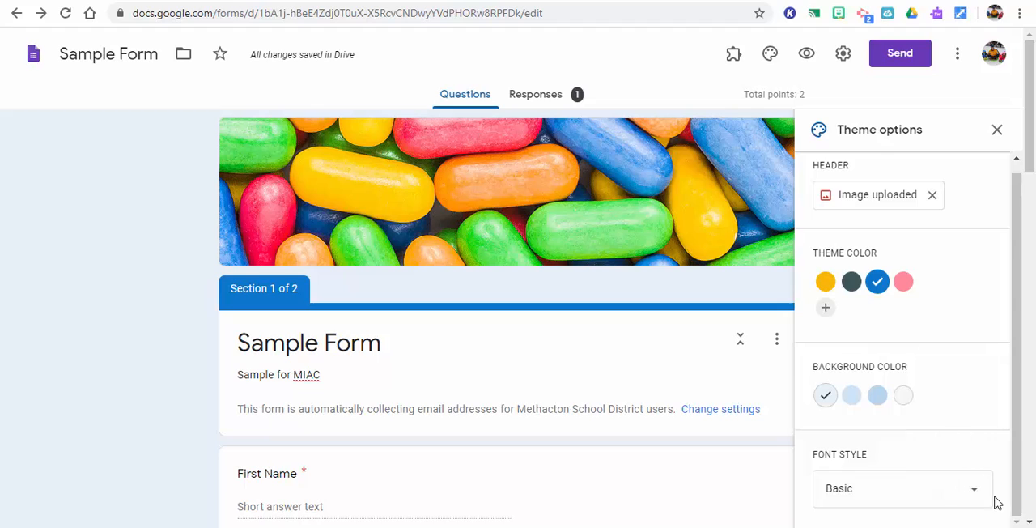
pyautogui.click(978, 493)
pyautogui.click(936, 480)
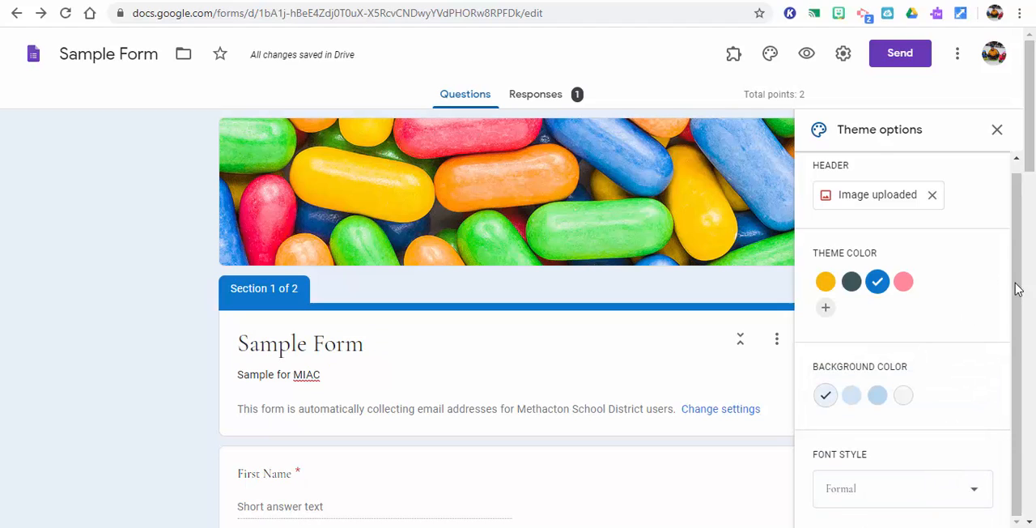
pyautogui.moveTo(1013, 284); pyautogui.dragTo(1020, 227)
pyautogui.click(997, 132)
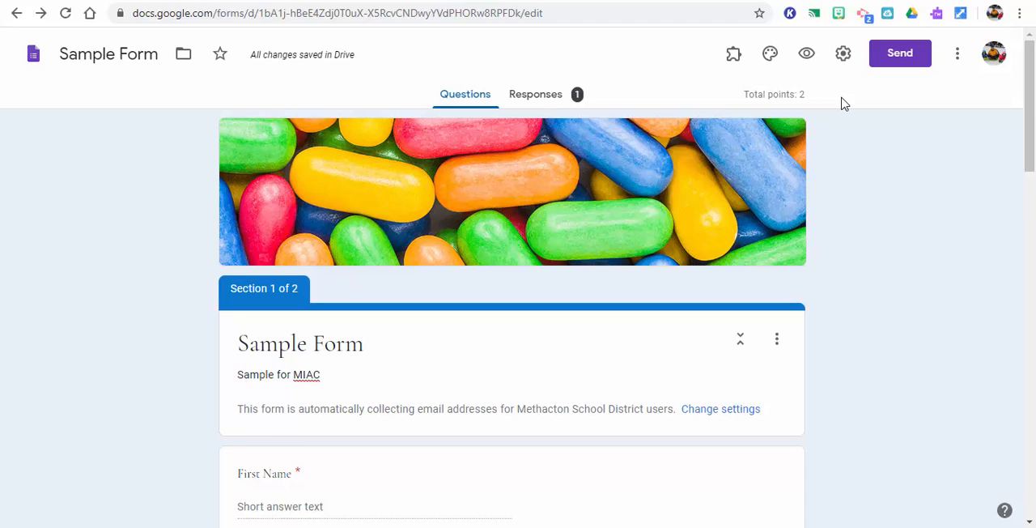
# Open the form's collaborator options, enter a colleague as an editor, check the available role, and cancel without sending the invitation
pyautogui.click(957, 59)
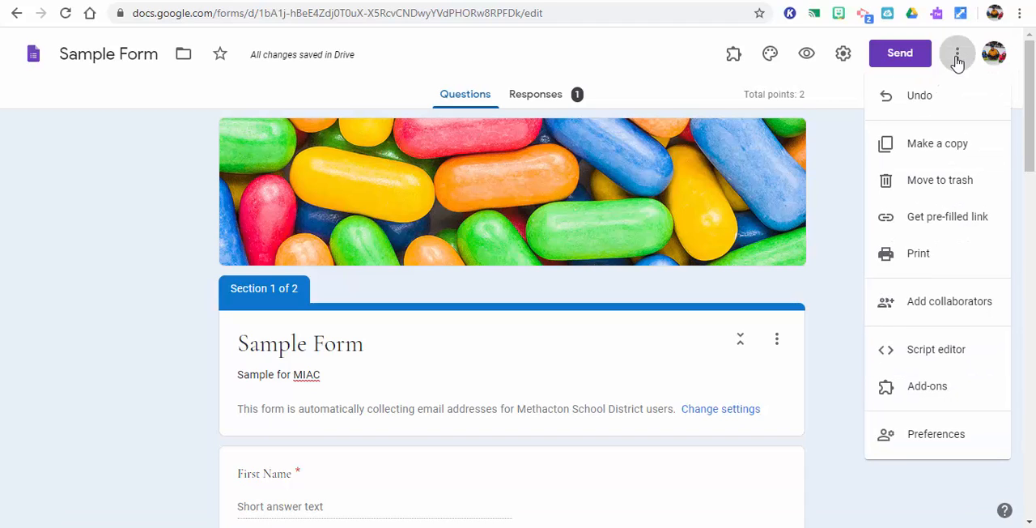
pyautogui.click(956, 305)
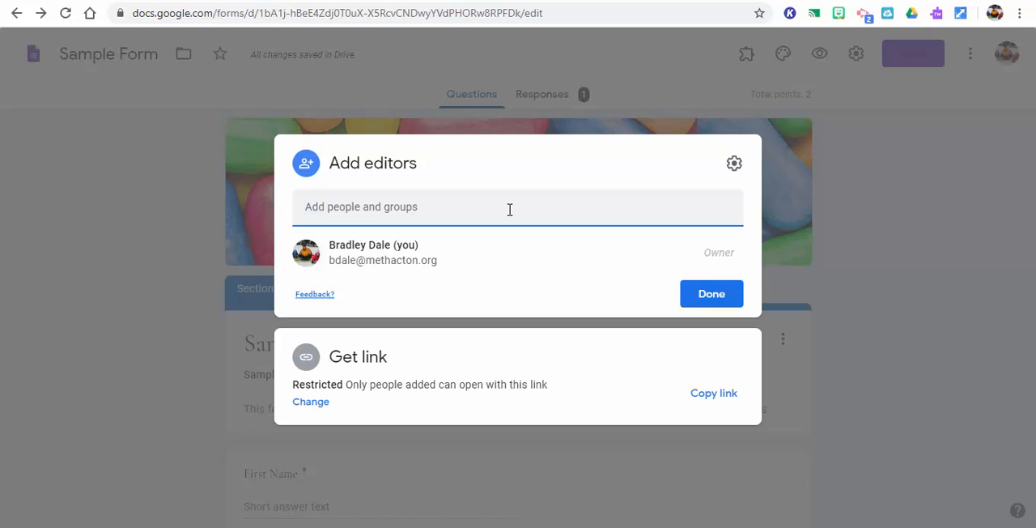
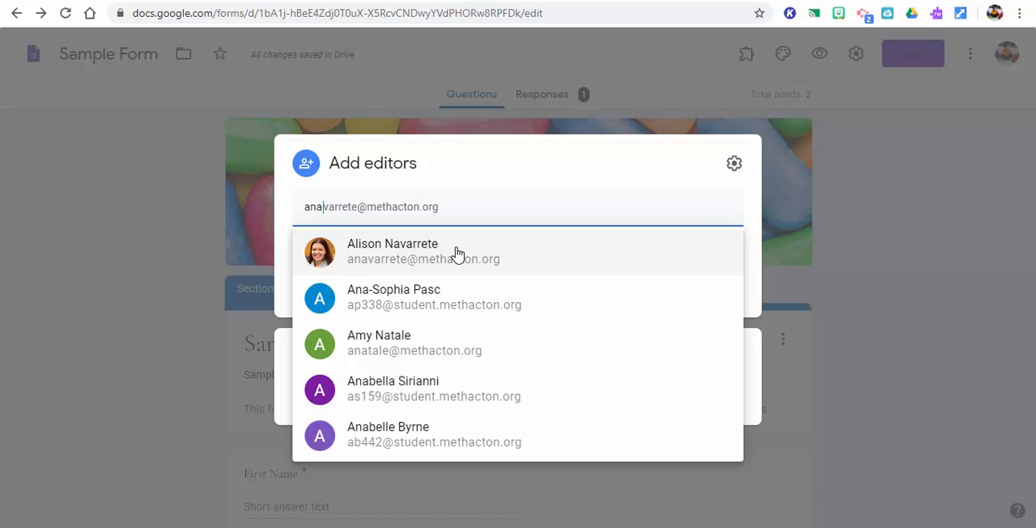
pyautogui.click(458, 254)
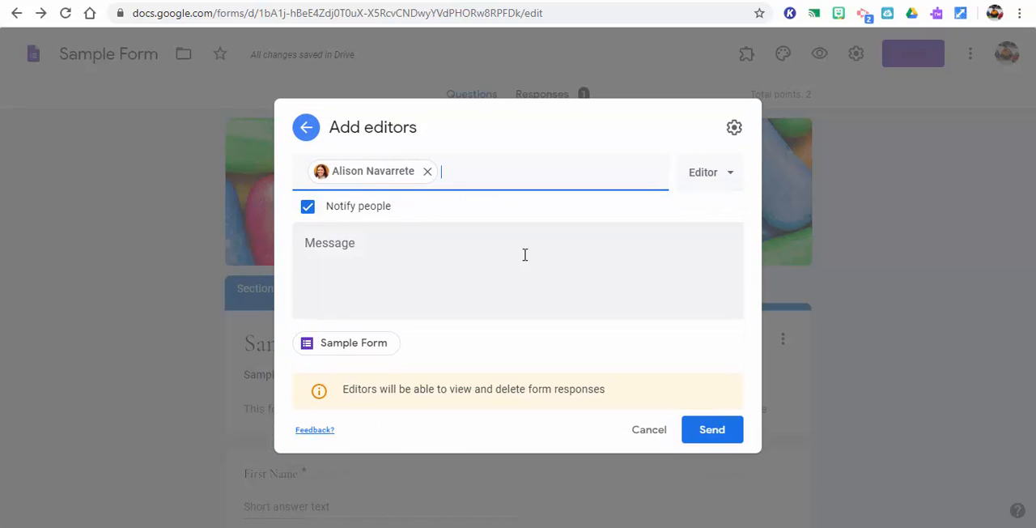
pyautogui.click(730, 176)
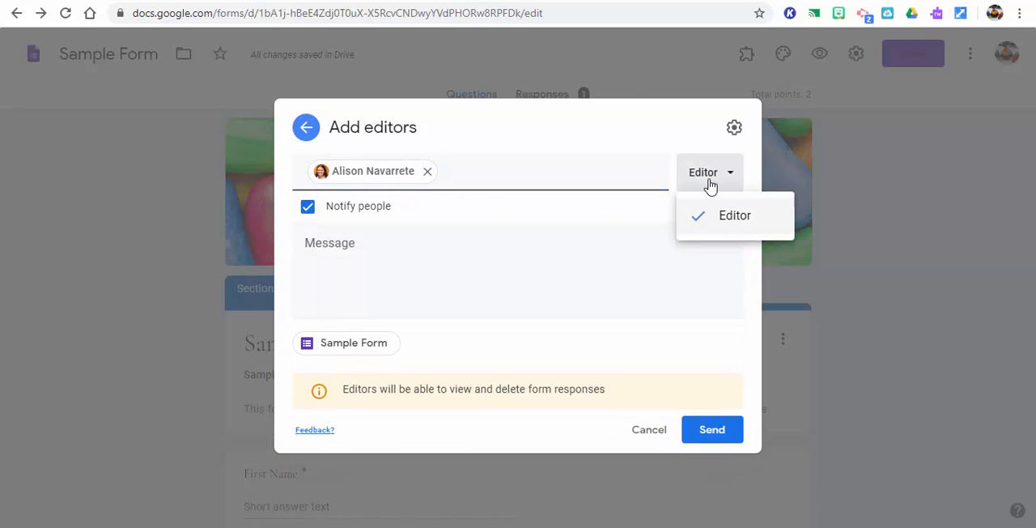
pyautogui.click(617, 137)
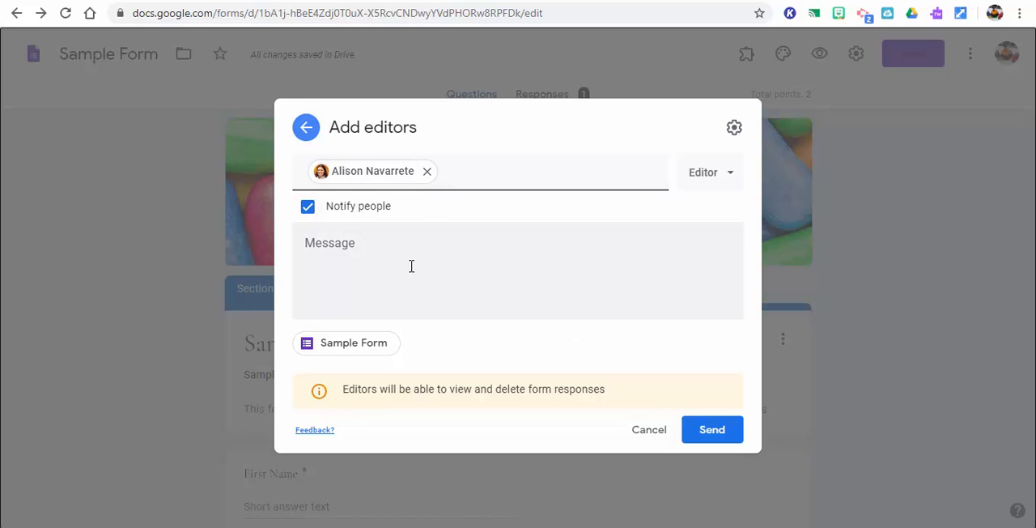
pyautogui.click(650, 429)
pyautogui.click(724, 299)
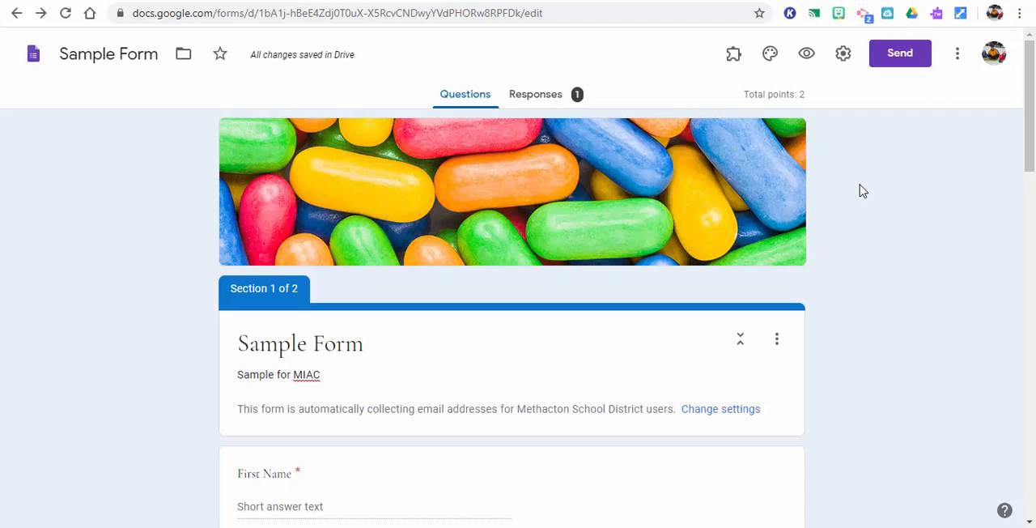
# Make a copy of the form named Good Form in My Drive
pyautogui.click(959, 63)
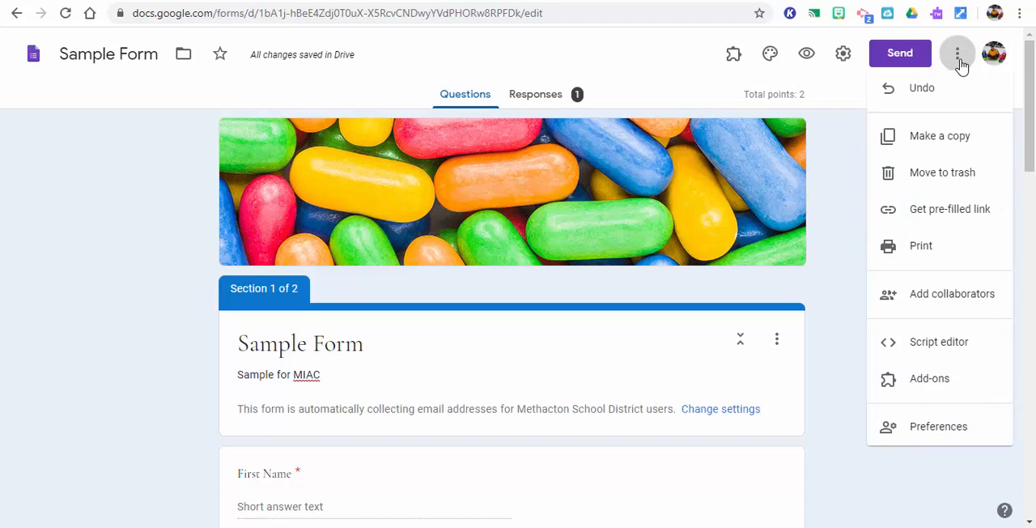
pyautogui.click(939, 144)
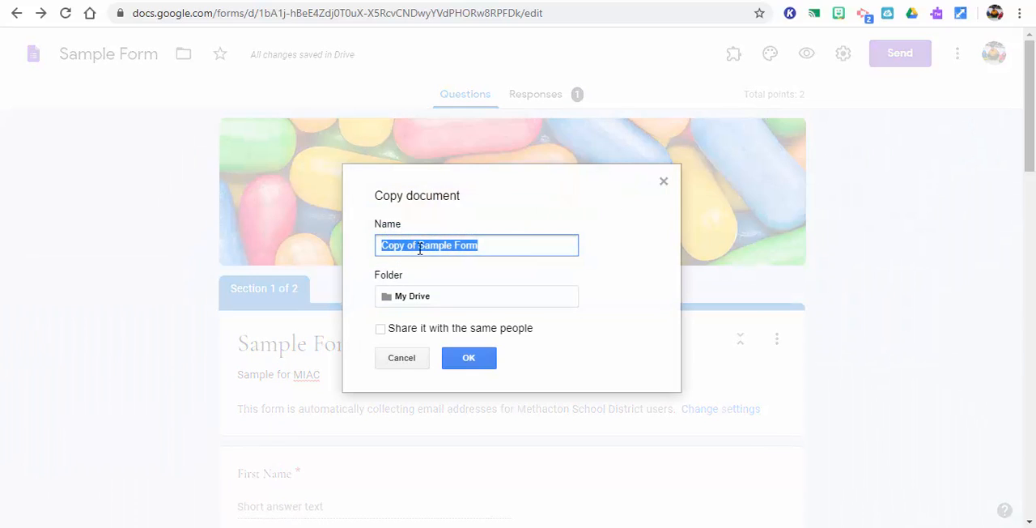
pyautogui.doubleClick(420, 249)
pyautogui.moveTo(420, 249); pyautogui.dragTo(352, 253)
pyautogui.press('BackSpace')
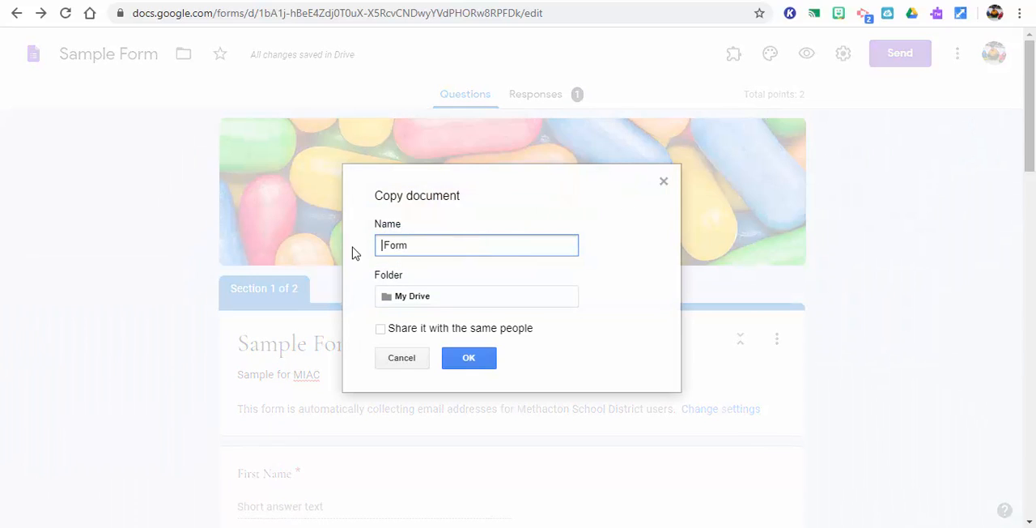
pyautogui.write('Good')
pyautogui.click(495, 366)
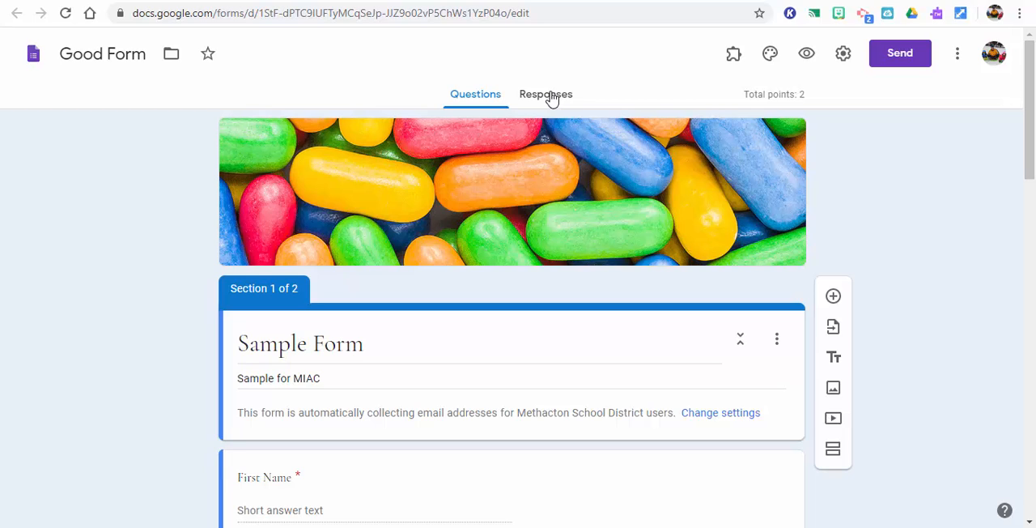
# Open Good Form's send options, shorten its link, view the embed HTML option, and copy the shortened link
pyautogui.click(908, 60)
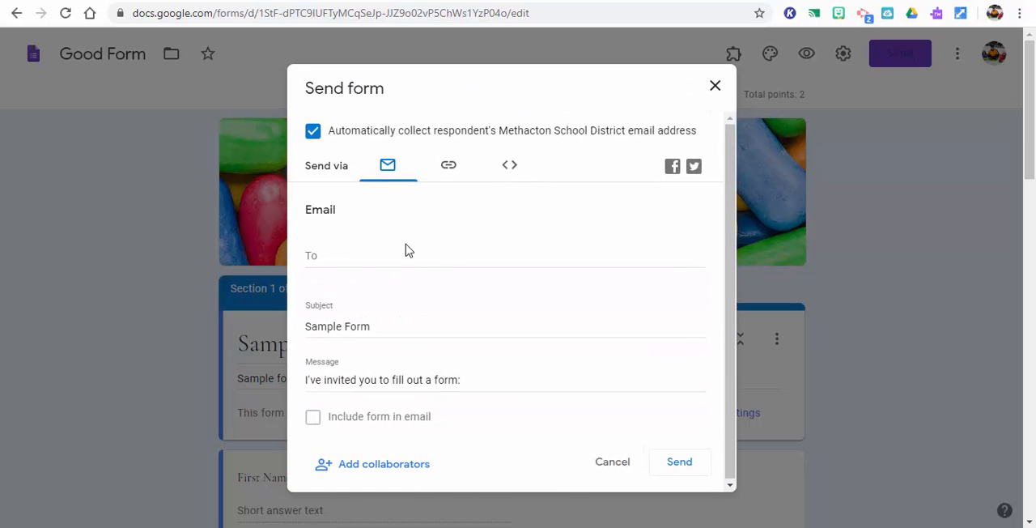
pyautogui.click(449, 166)
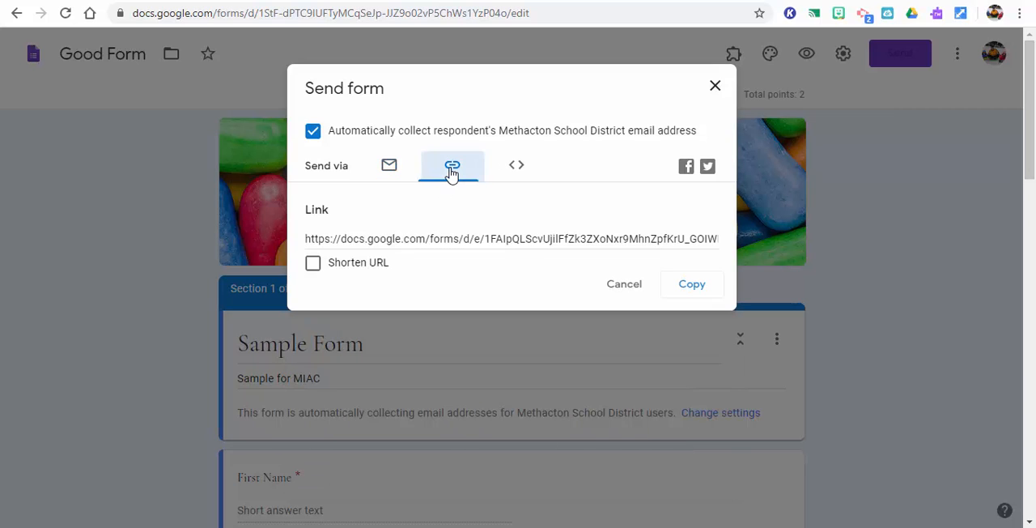
pyautogui.click(314, 265)
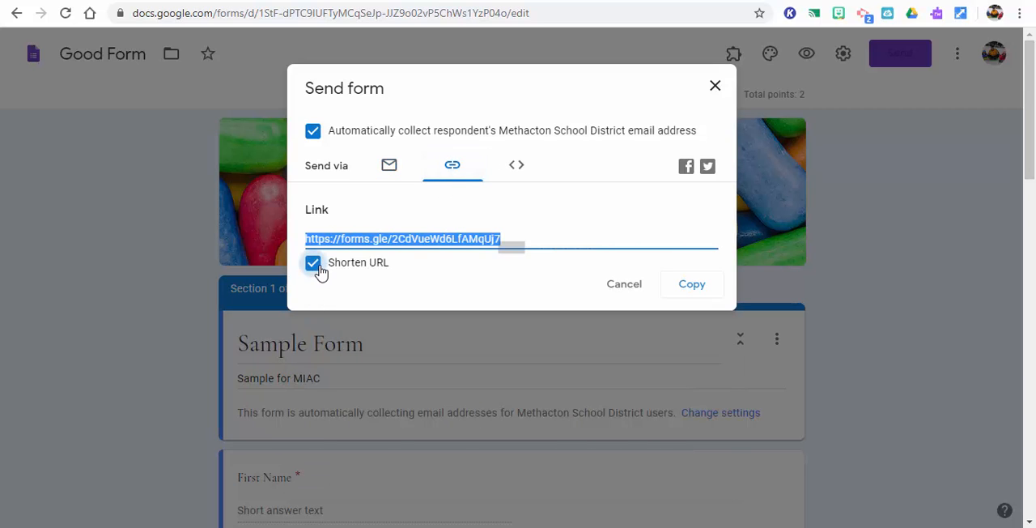
pyautogui.click(693, 290)
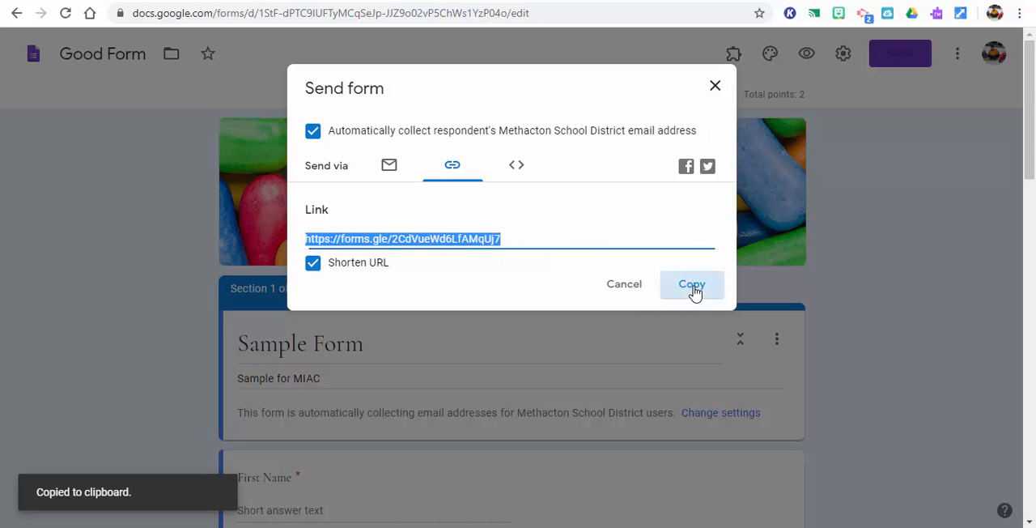
pyautogui.click(518, 167)
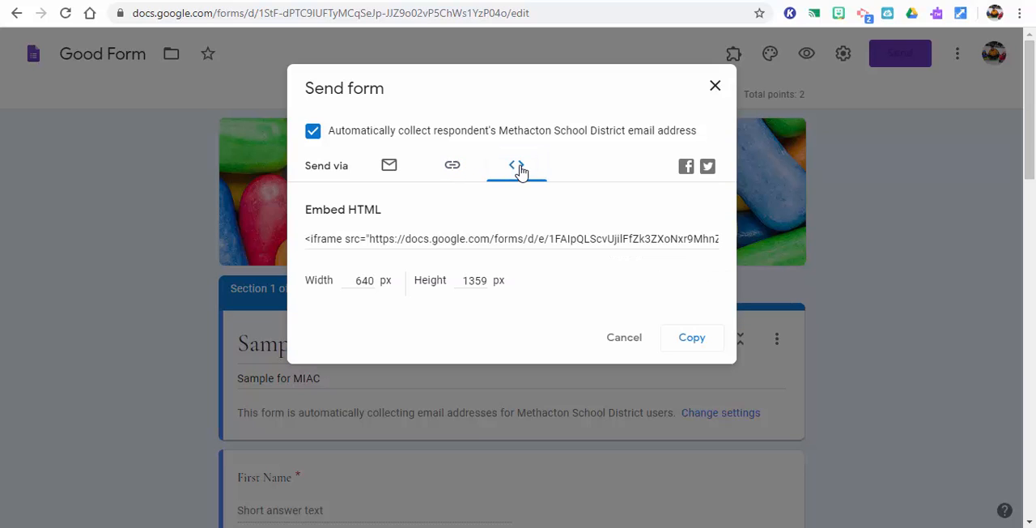
pyautogui.click(457, 171)
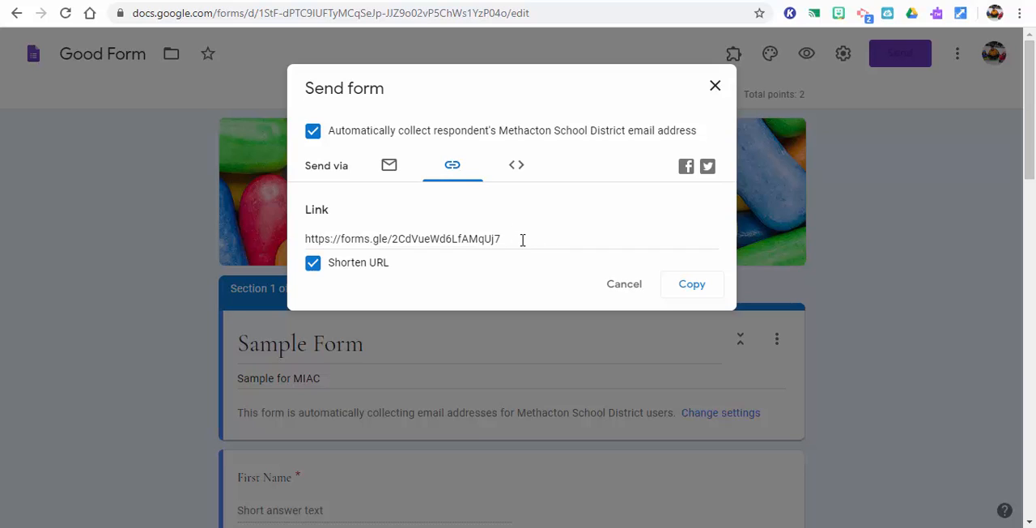
pyautogui.click(689, 287)
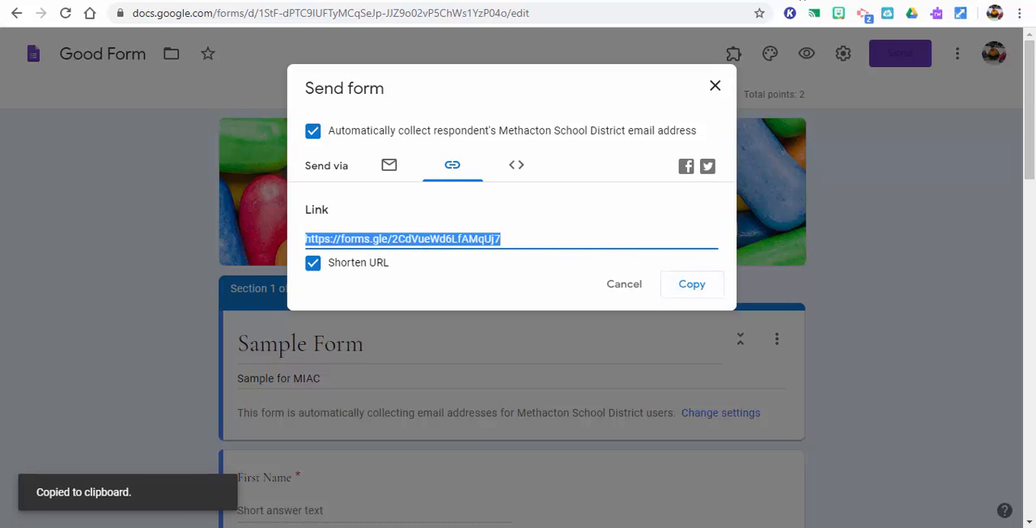
# Open the copied link in a new tab to view the live form, return to the Good Form editor, and close the send options
pyautogui.hotkey('ctrl', 't')
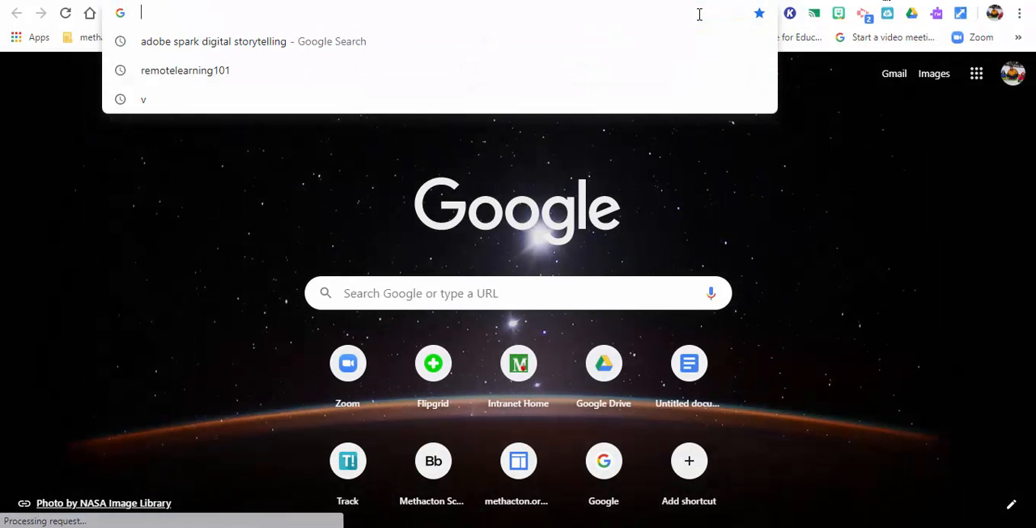
pyautogui.hotkey('ctrl', 'v')
pyautogui.press('Return')
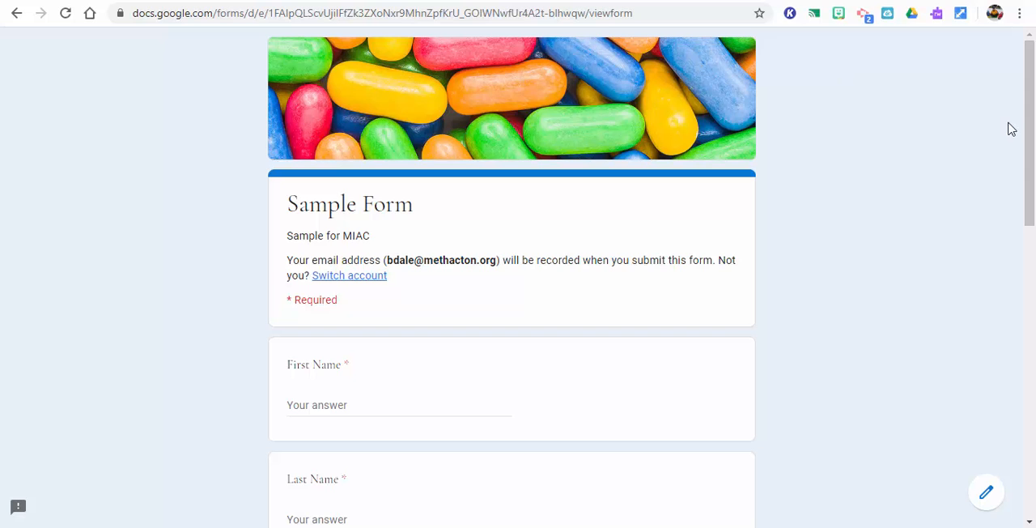
pyautogui.moveTo(1034, 145)
pyautogui.mouseDown()
pyautogui.moveTo(1034, 408)
pyautogui.moveTo(1035, 144)
pyautogui.mouseUp()
pyautogui.click(858, 1)
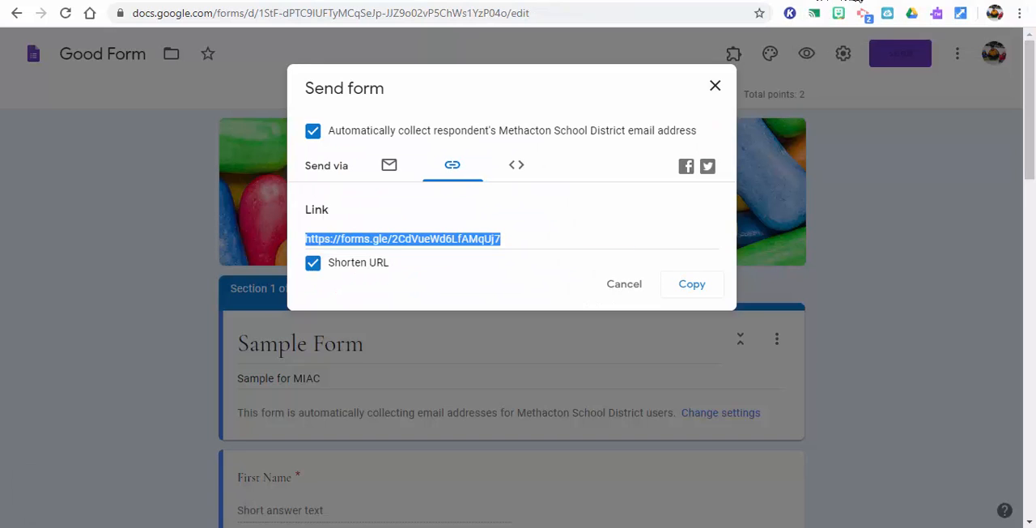
pyautogui.click(716, 86)
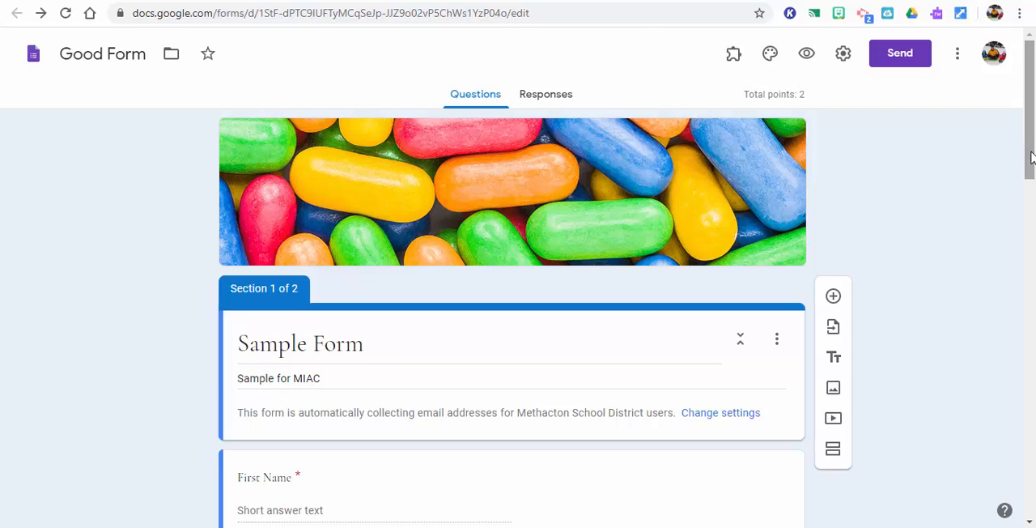
# Replace edit with copy at the end of Good Form's web address and select the whole address for copying
pyautogui.click(557, 13)
pyautogui.click(552, 13)
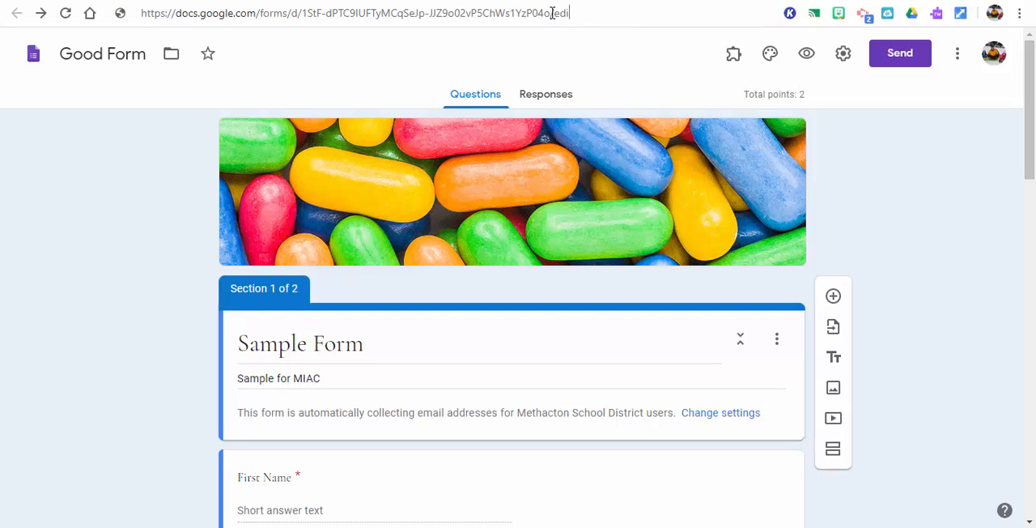
pyautogui.press('BackSpace')
pyautogui.press('BackSpace')
pyautogui.press('BackSpace')
pyautogui.press('BackSpace')
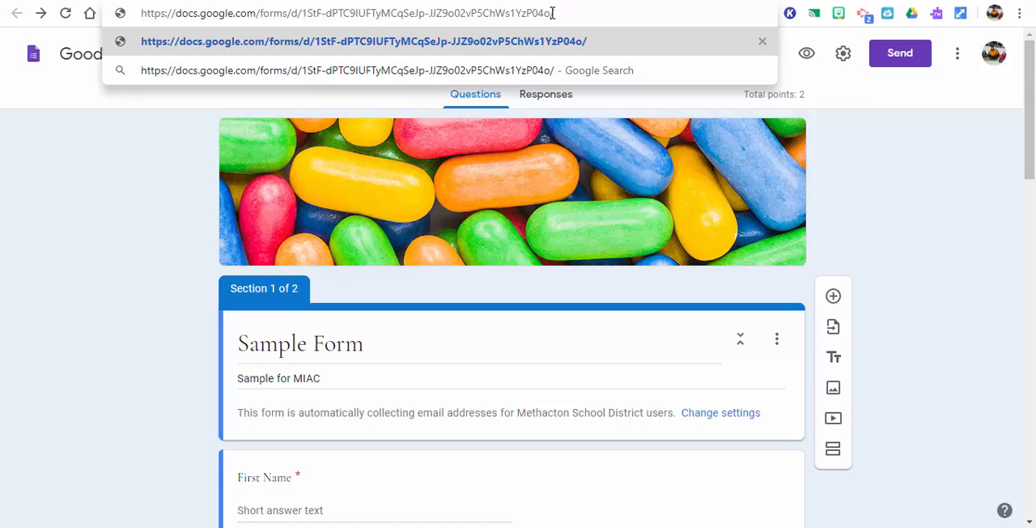
pyautogui.write('copy')
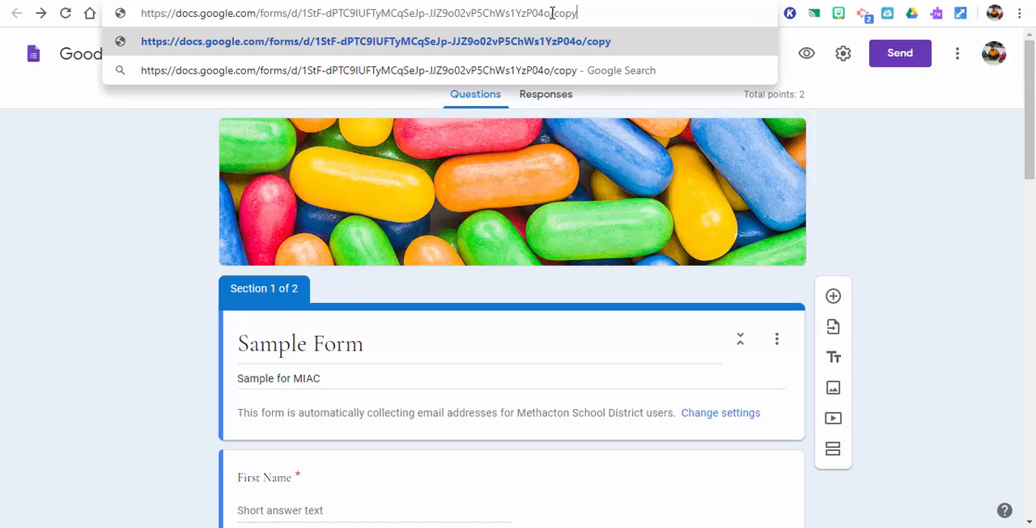
pyautogui.hotkey('ctrl', 'a')
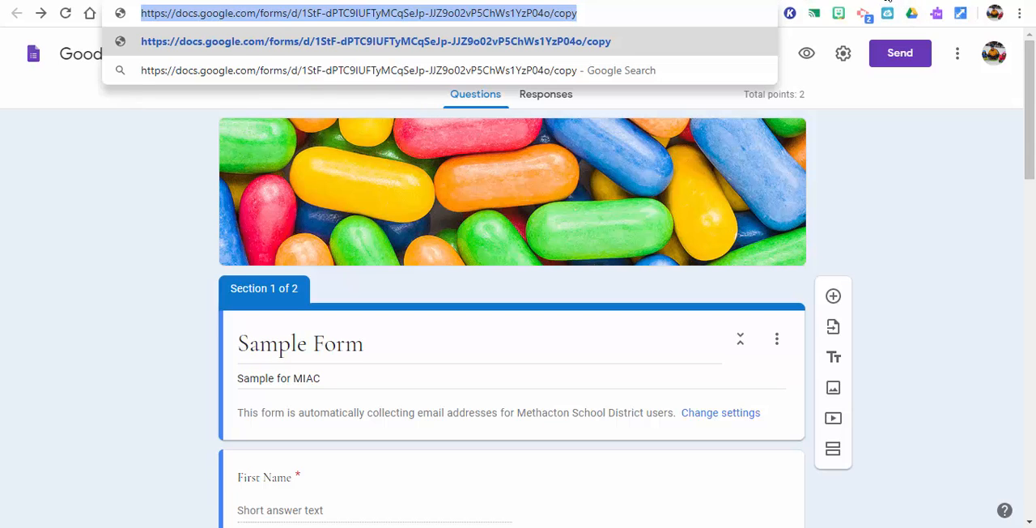
# Open the address ending in copy in a new tab and make a copy of the form from it
pyautogui.click(884, 1)
pyautogui.click(714, 11)
pyautogui.hotkey('ctrl', 'v')
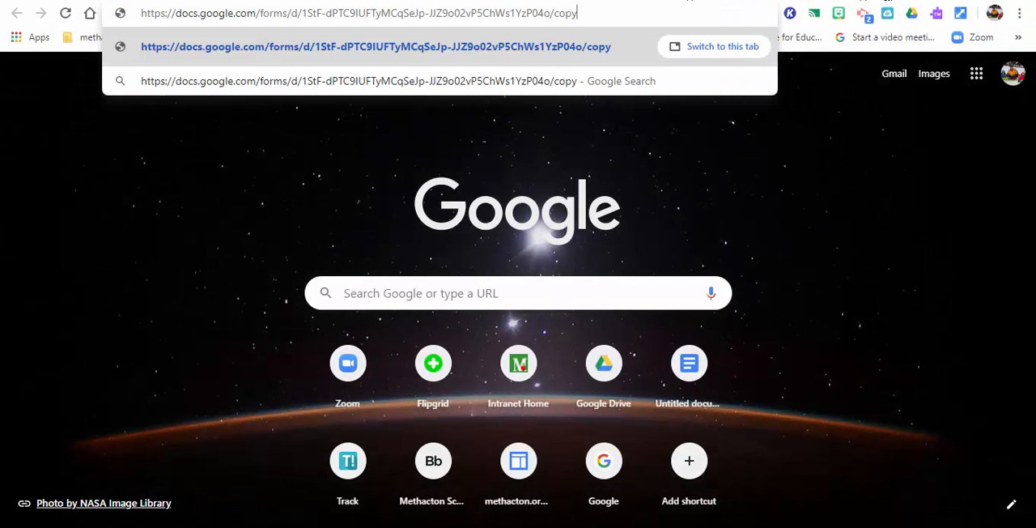
pyautogui.press('Return')
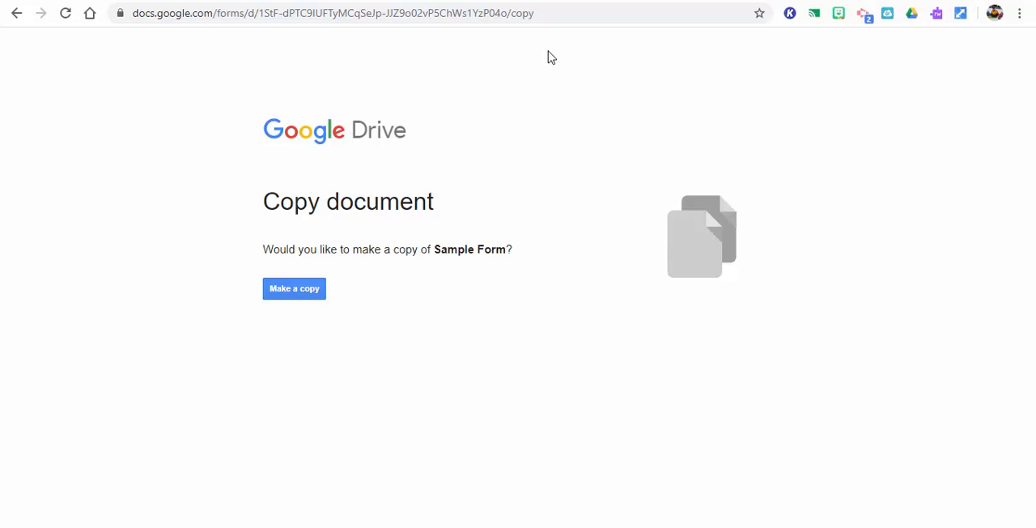
pyautogui.click(295, 297)
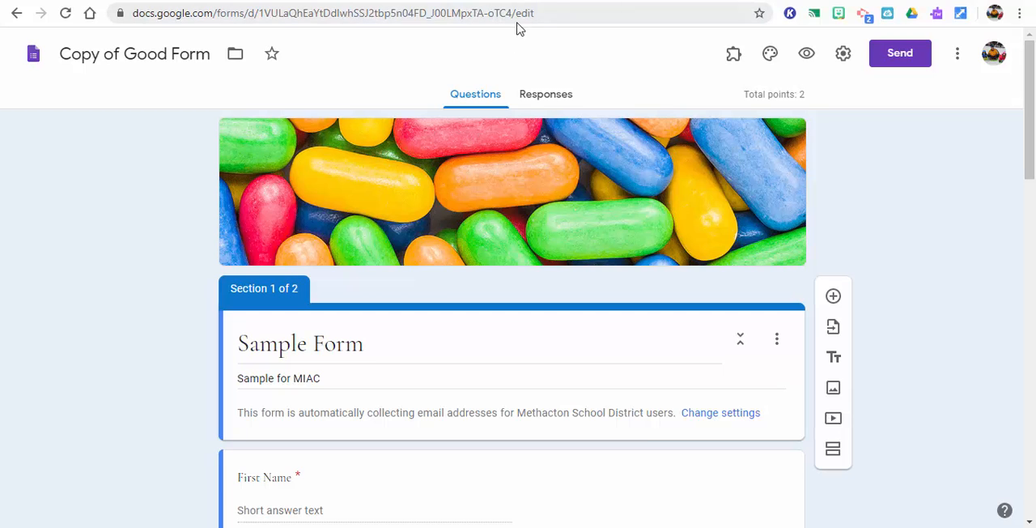
# Replace edit with copy at the end of the Copy of Good Form web address
pyautogui.click(548, 13)
pyautogui.doubleClick(549, 13)
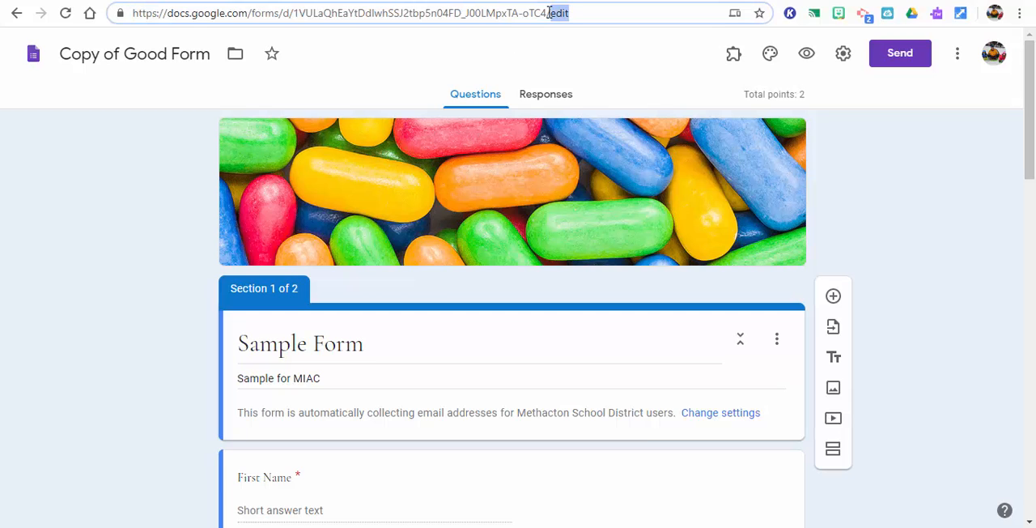
pyautogui.write('copy')
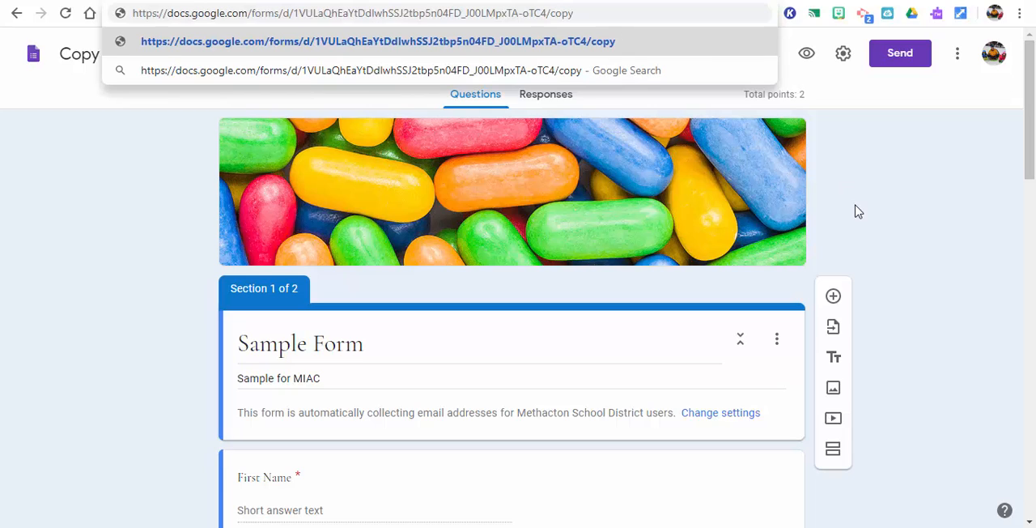
pyautogui.press('Return')
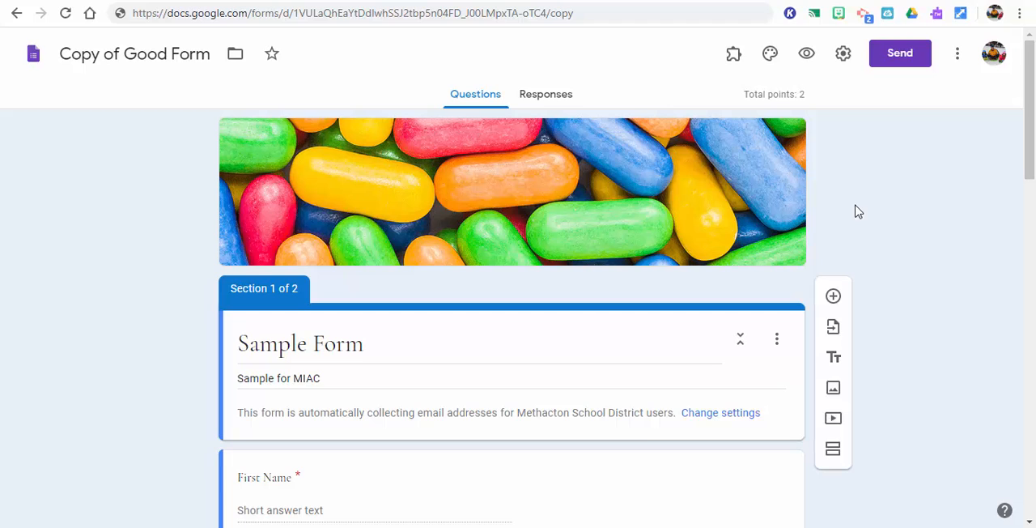
pyautogui.click(961, 60)
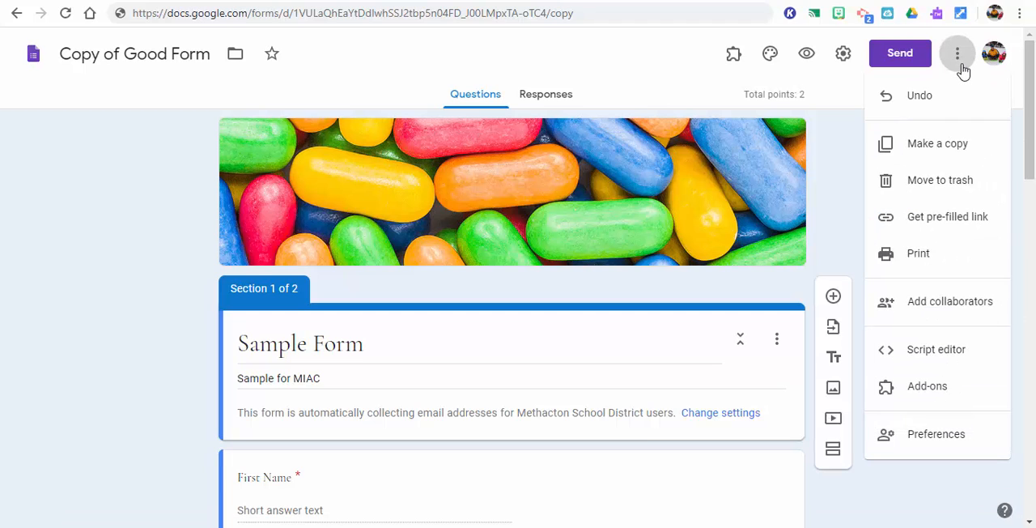
pyautogui.click(847, 151)
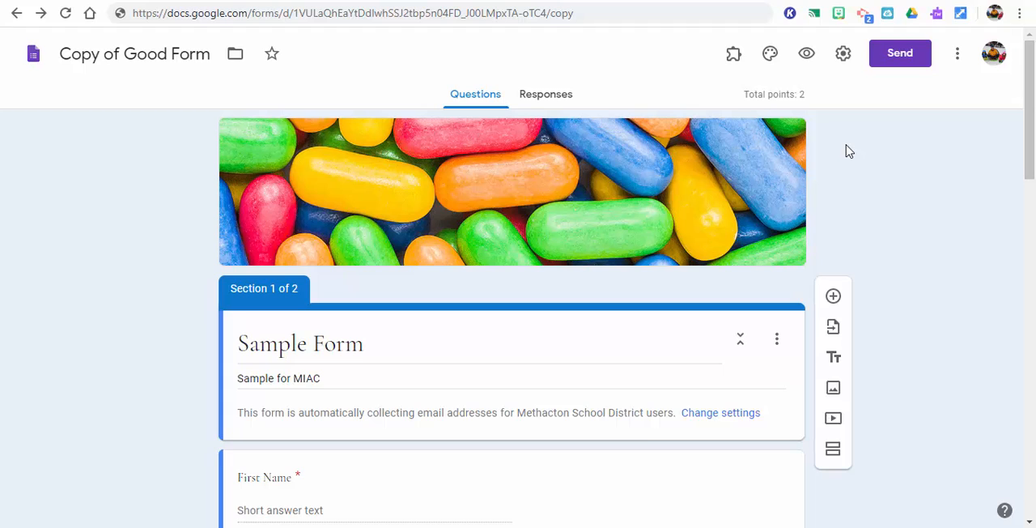